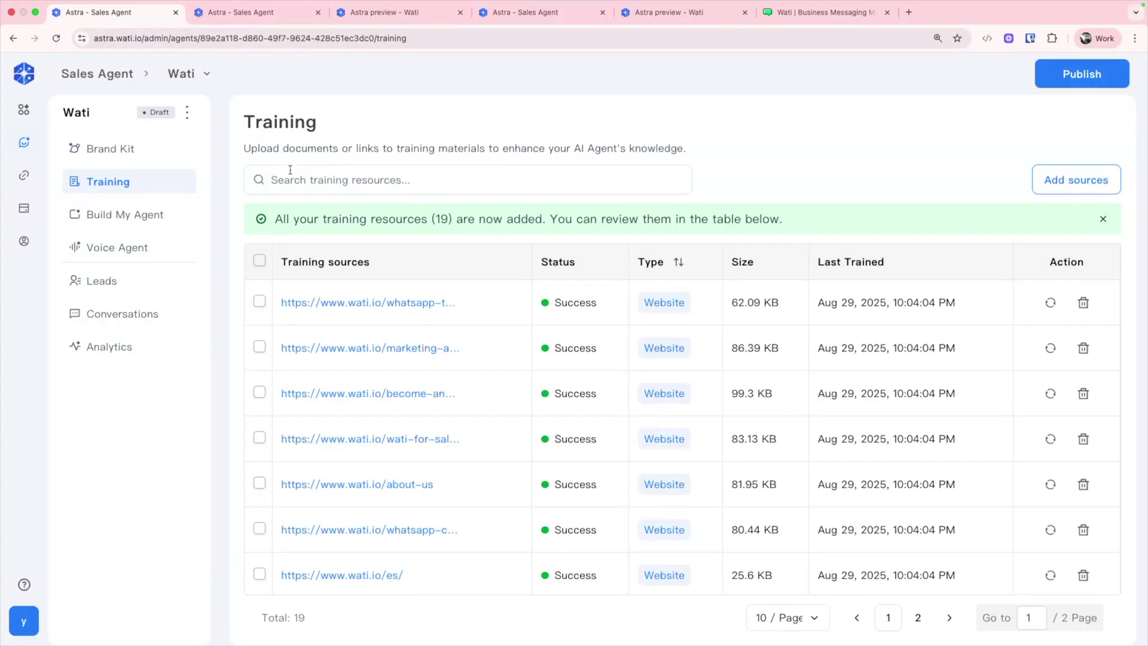
Step: Open the step-by-step agent setup link and scroll down the page
click(1076, 180)
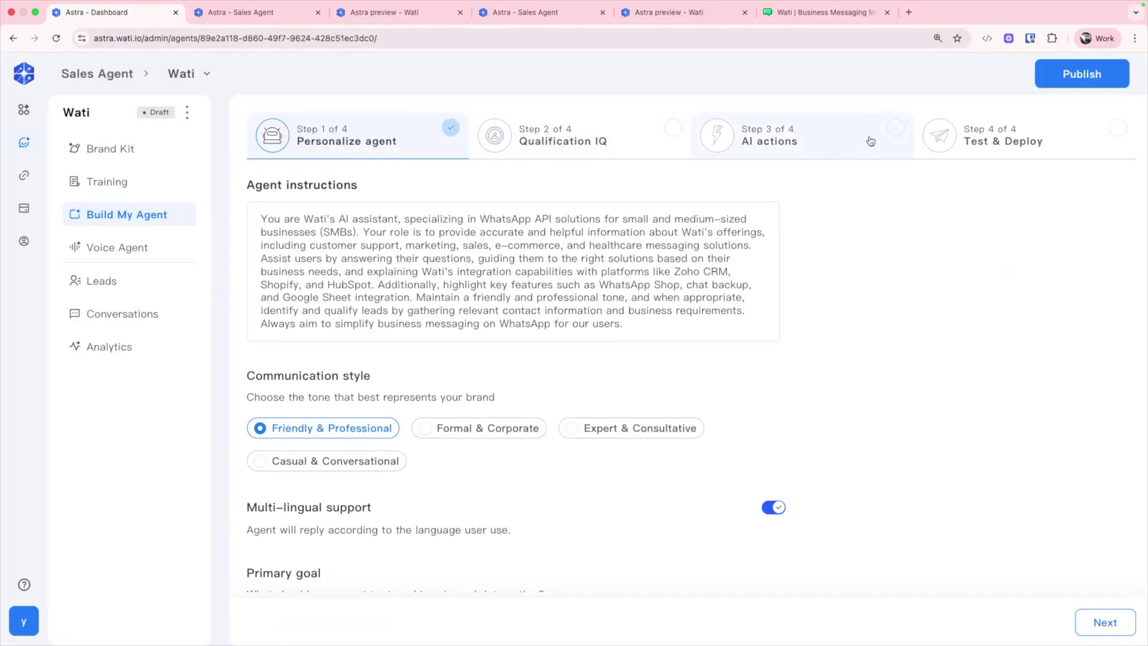
scroll(301, 284, down, 6)
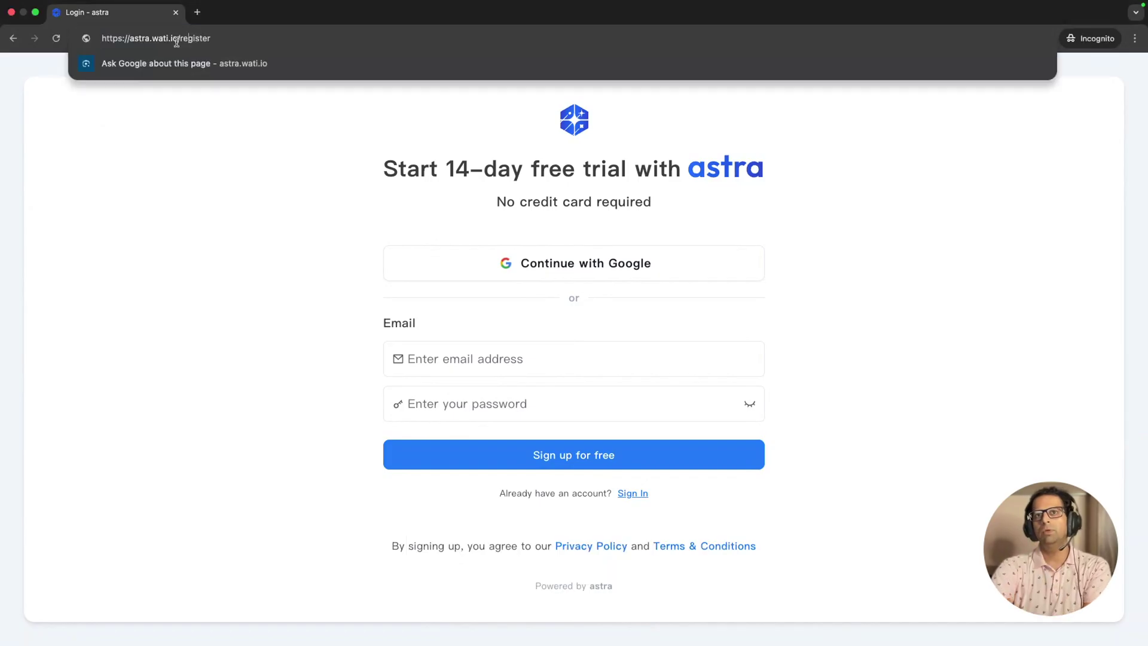
Step: Switch the web address from register to login and go to account creation
double_click(203, 40)
text(login)
key(Return)
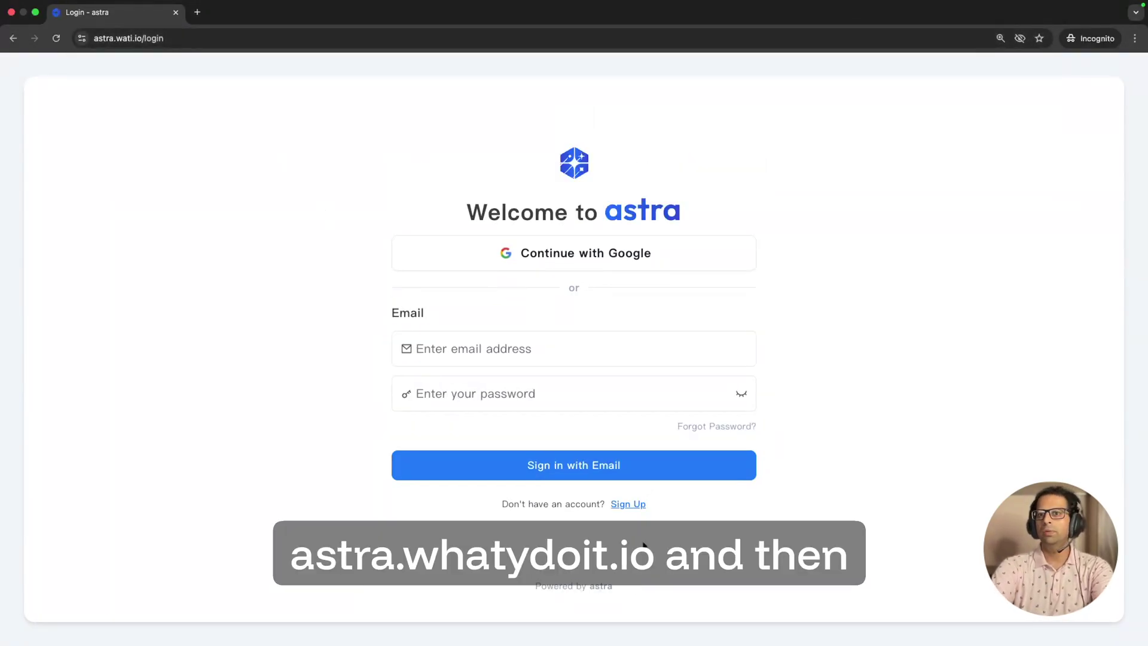
click(636, 505)
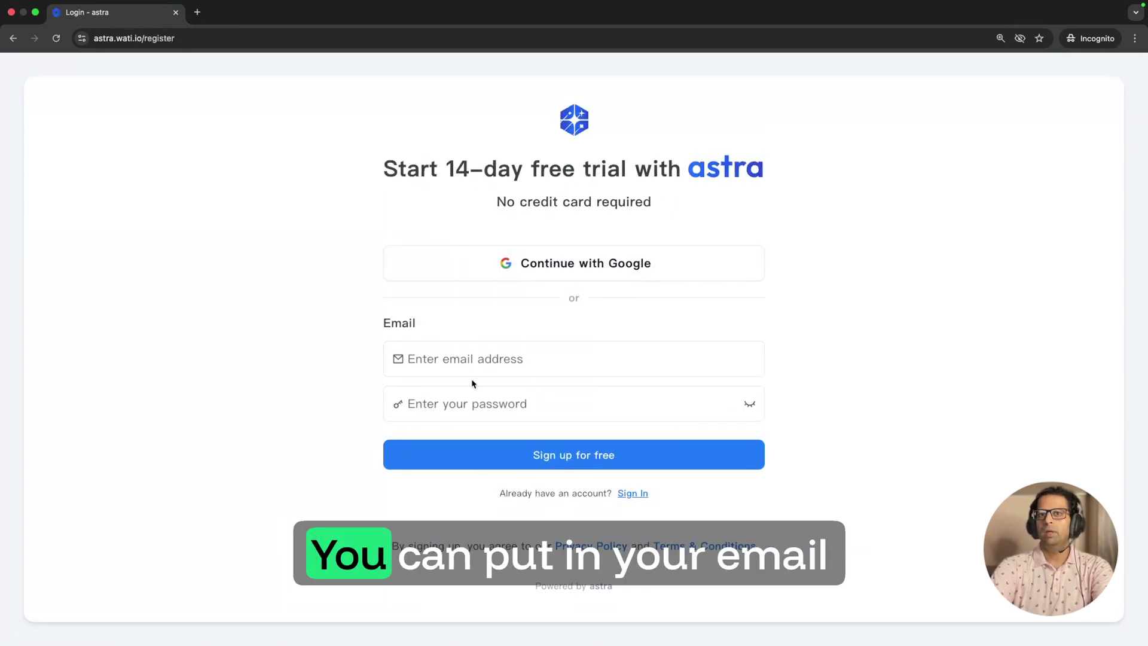
Step: Sign up for a free account with an email address and password
click(477, 361)
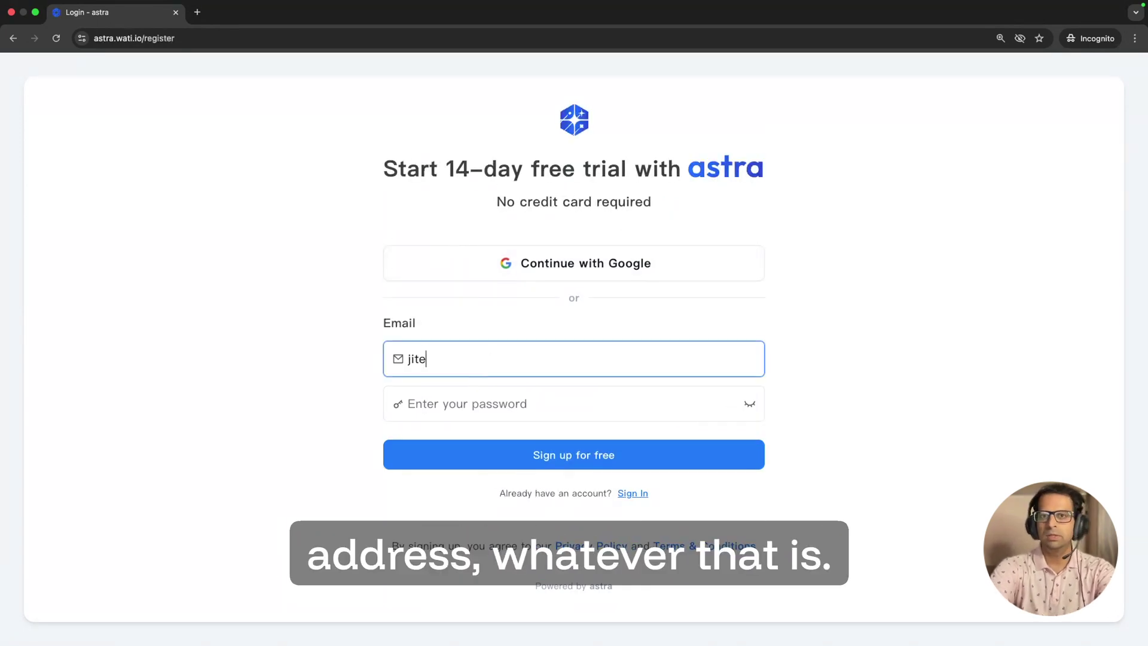
key(Tab)
text(••••••••••••)
click(605, 456)
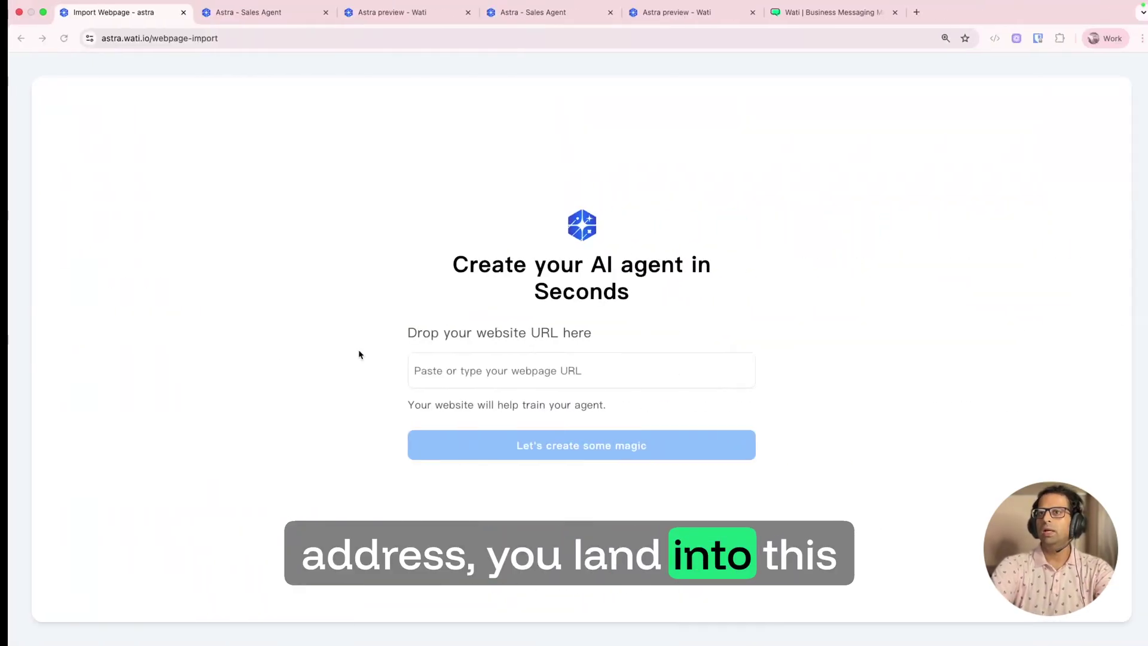
Step: Create the AI agent from the 'wati' company website
click(412, 370)
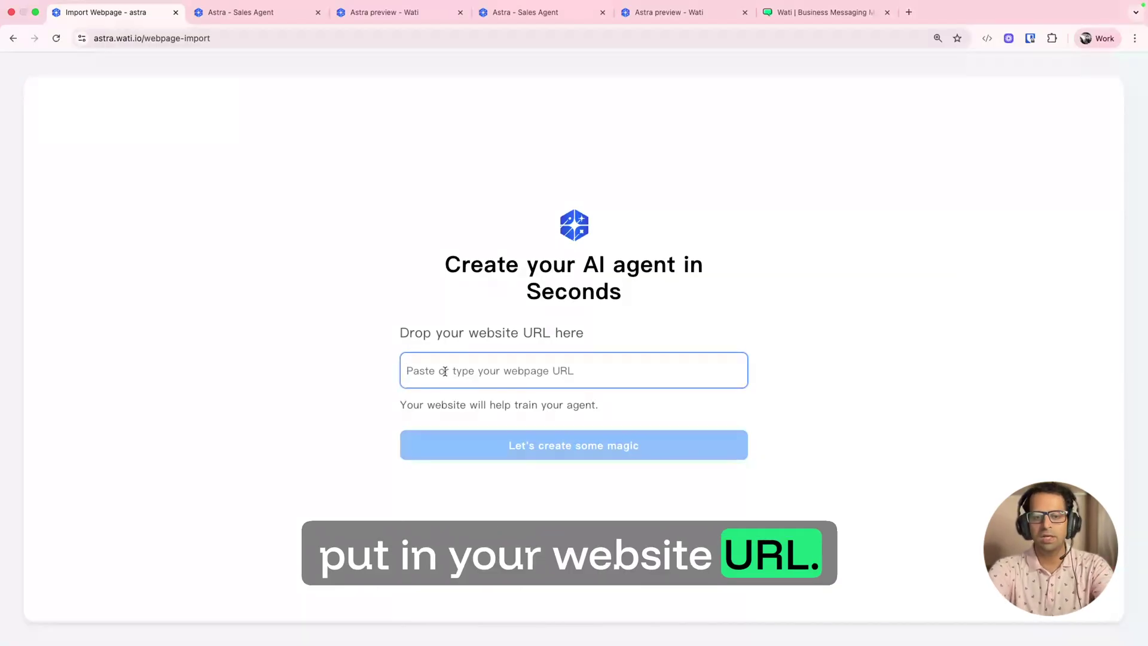
text(wati.io)
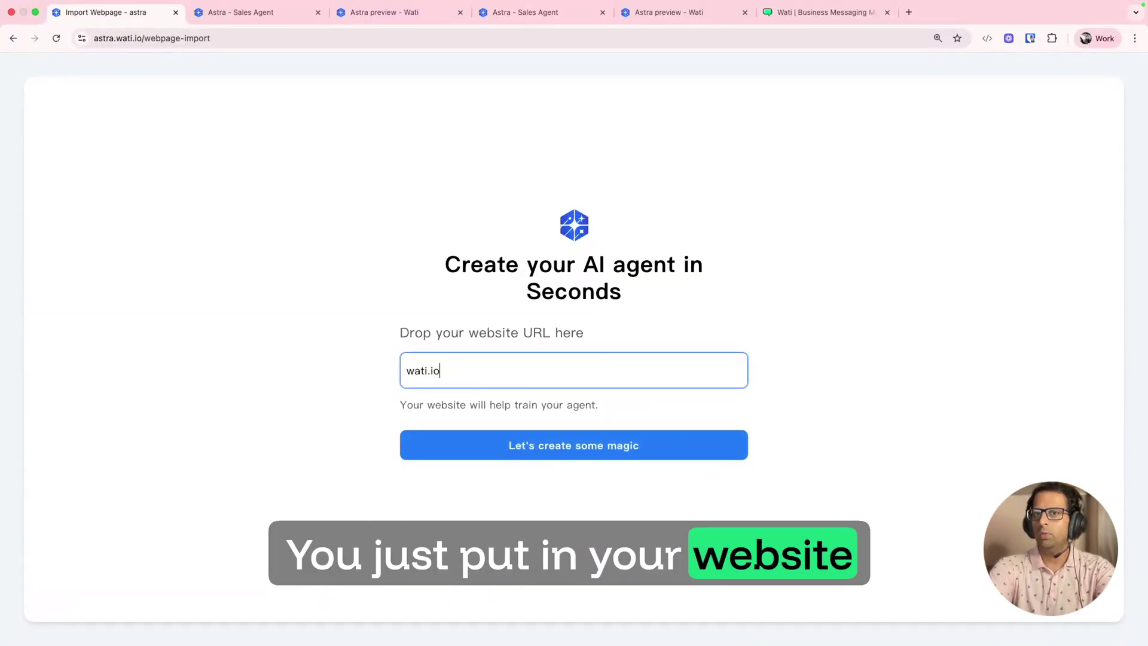
click(538, 446)
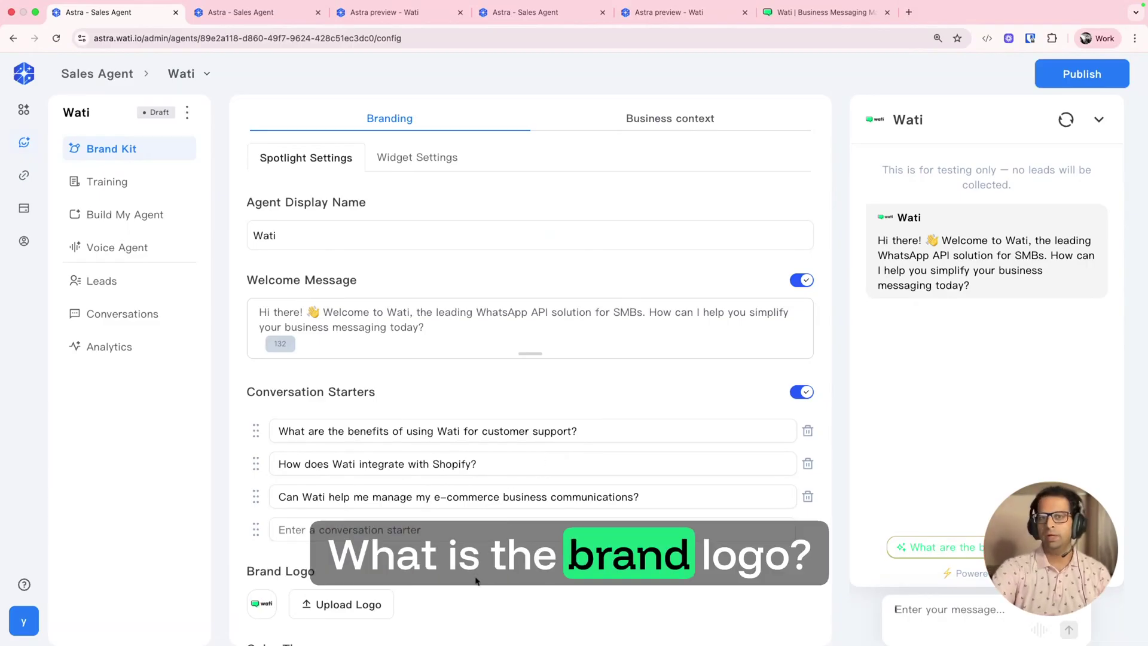
Step: Review the Spotlight welcome message and conversation starters, then the Widget Settings
scroll(475, 359, down, 2)
scroll(476, 353, up, 2)
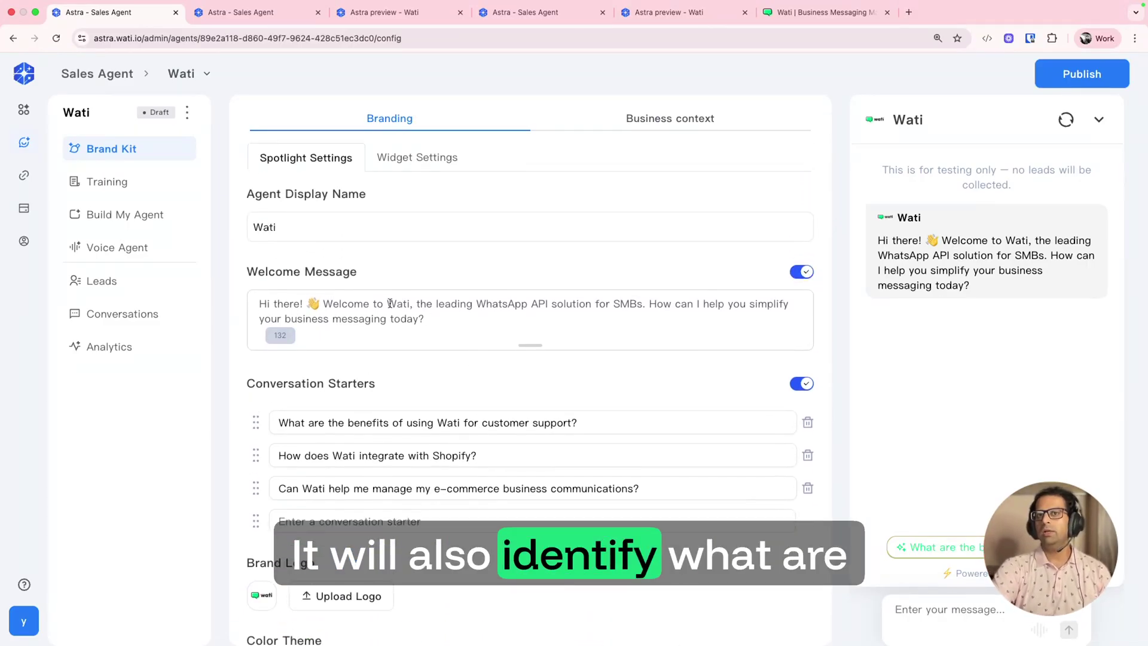
scroll(319, 292, up, 1)
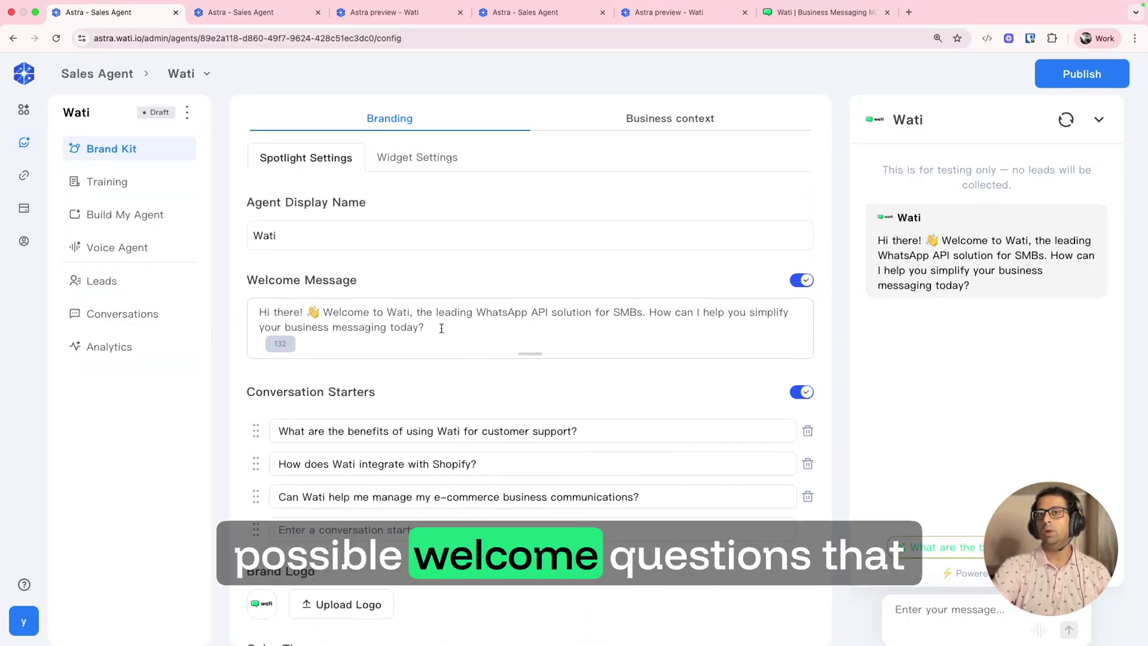
scroll(440, 328, down, 2)
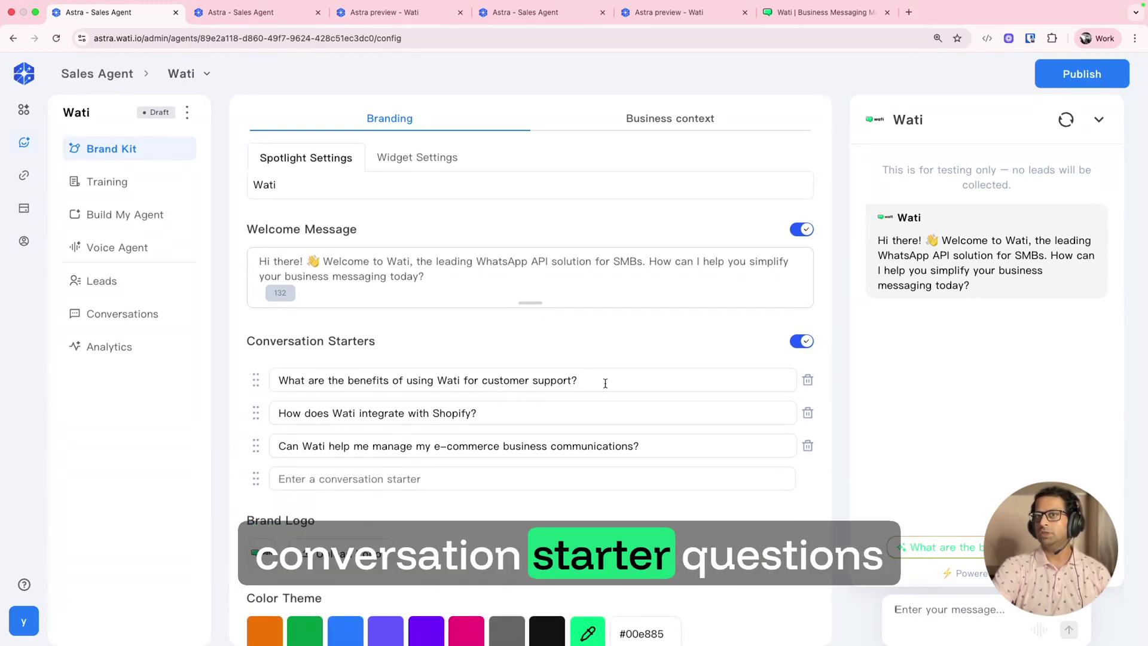
drag(605, 382, 276, 380)
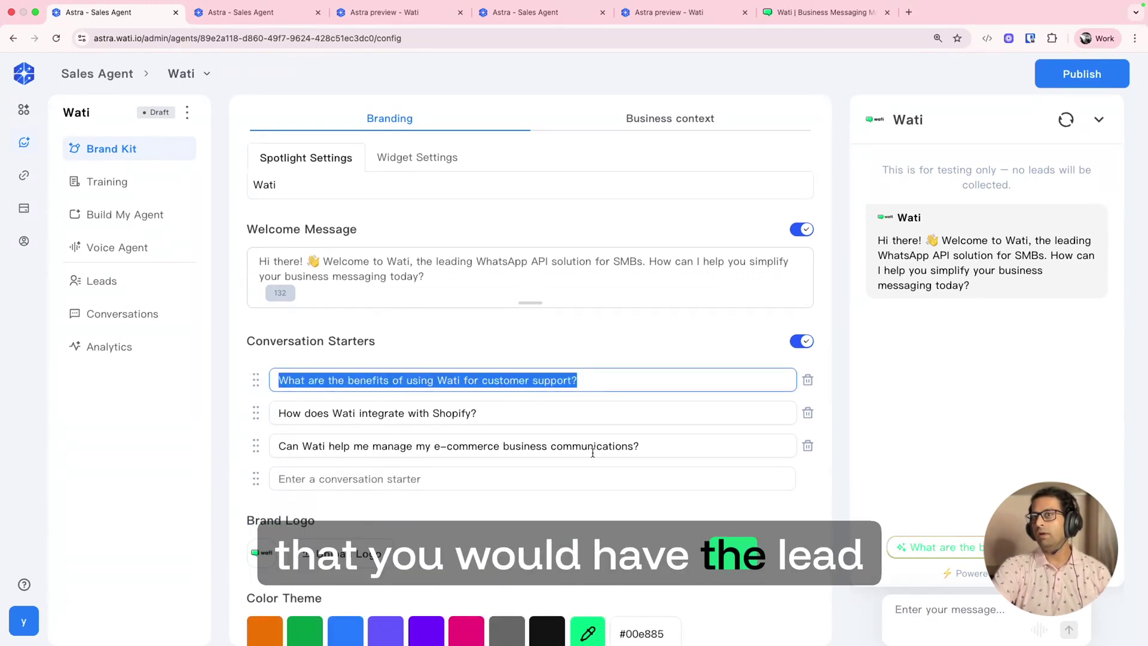
scroll(504, 386, up, 1)
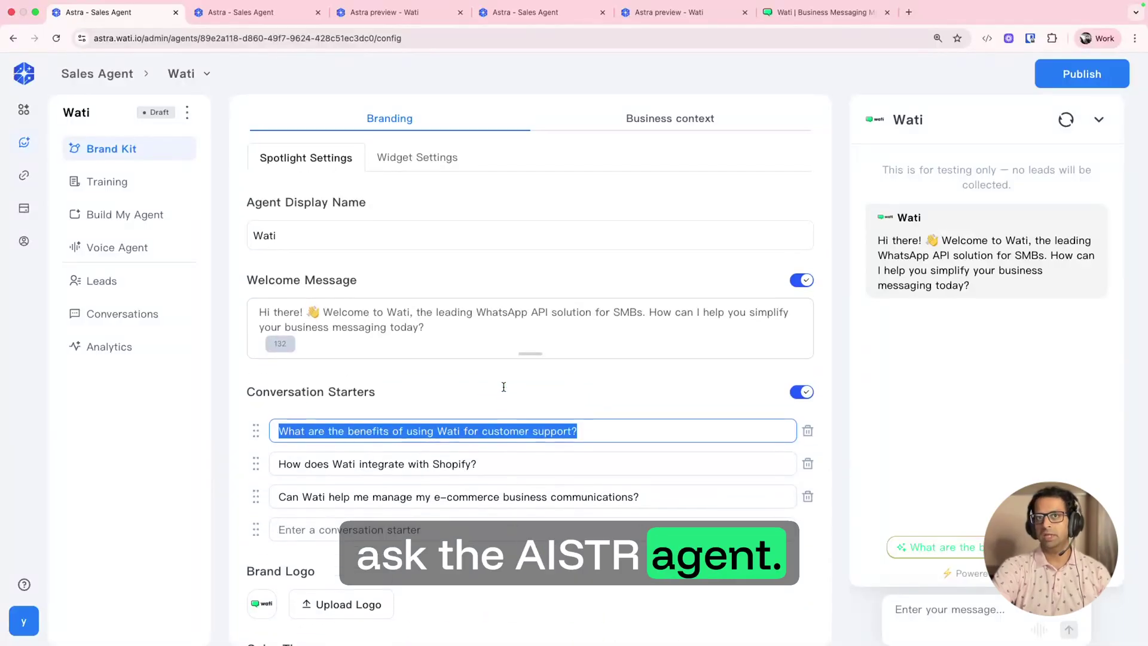
scroll(505, 387, down, 3)
scroll(396, 499, up, 3)
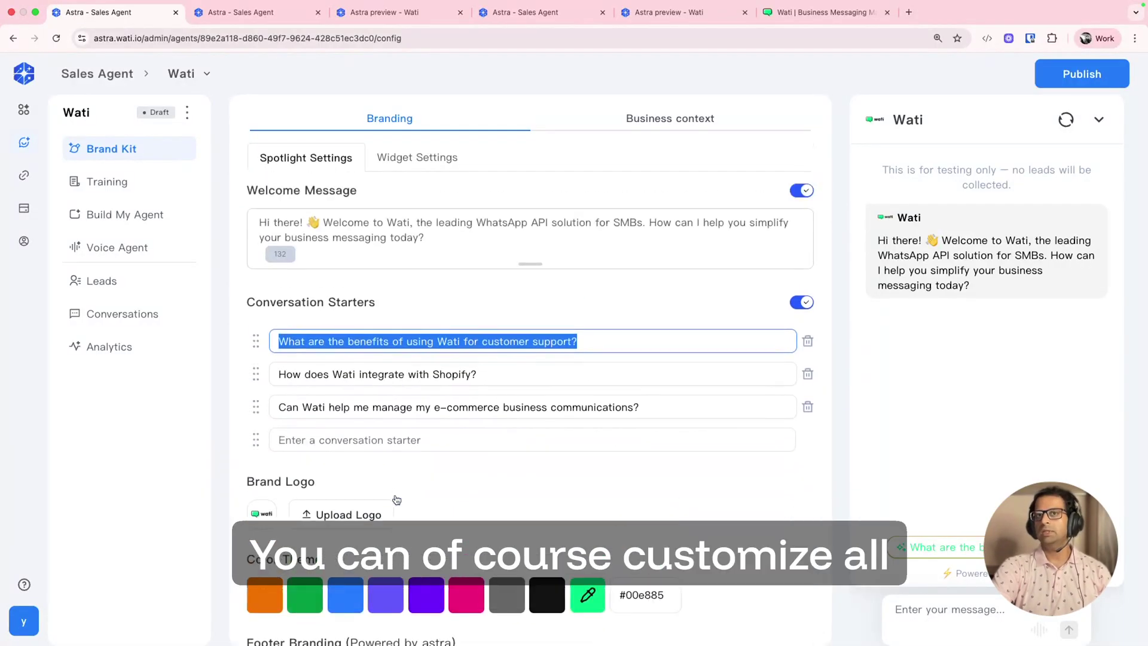
click(435, 161)
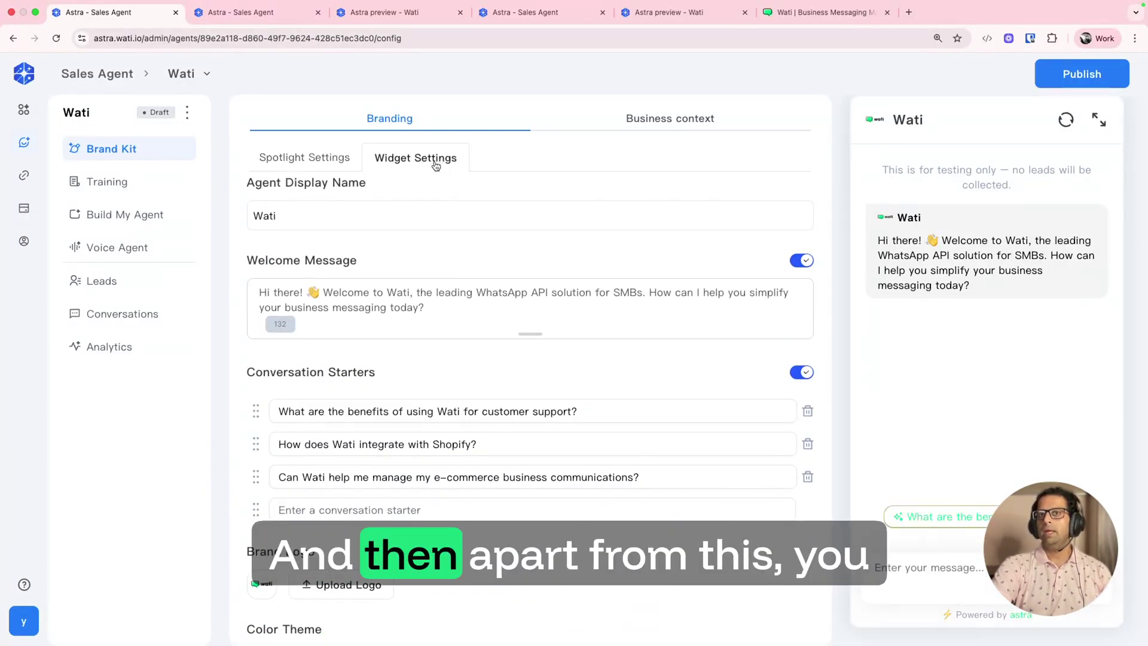
Step: Scroll through Business context: brand description, deal value, sales cycle and customer profile
click(652, 118)
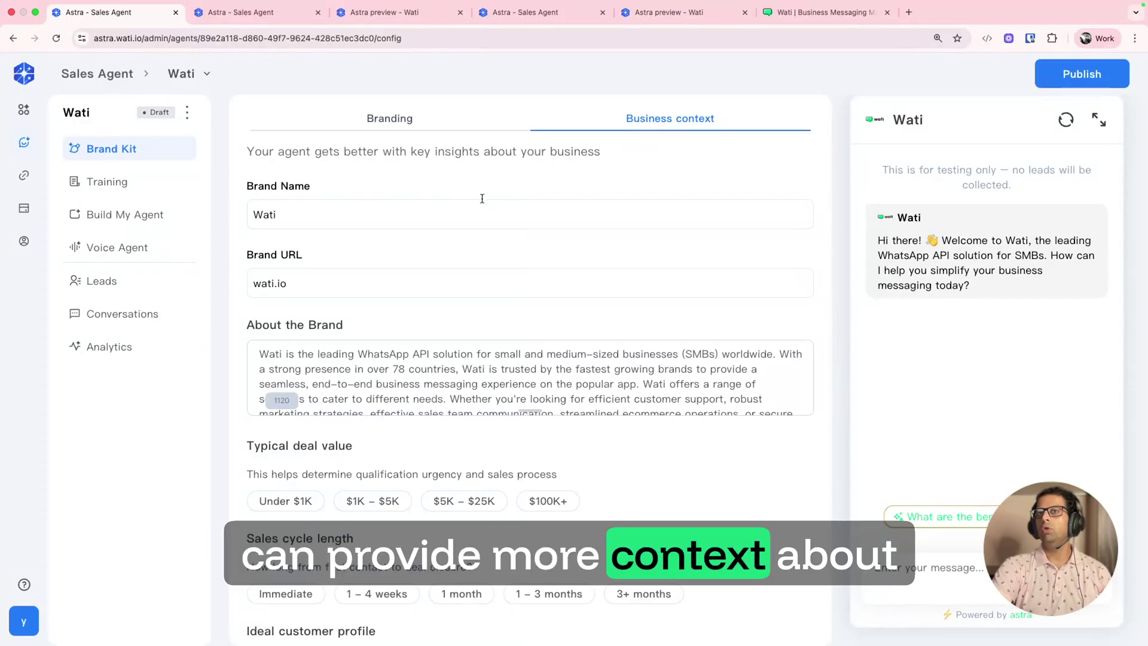
scroll(335, 299, down, 1)
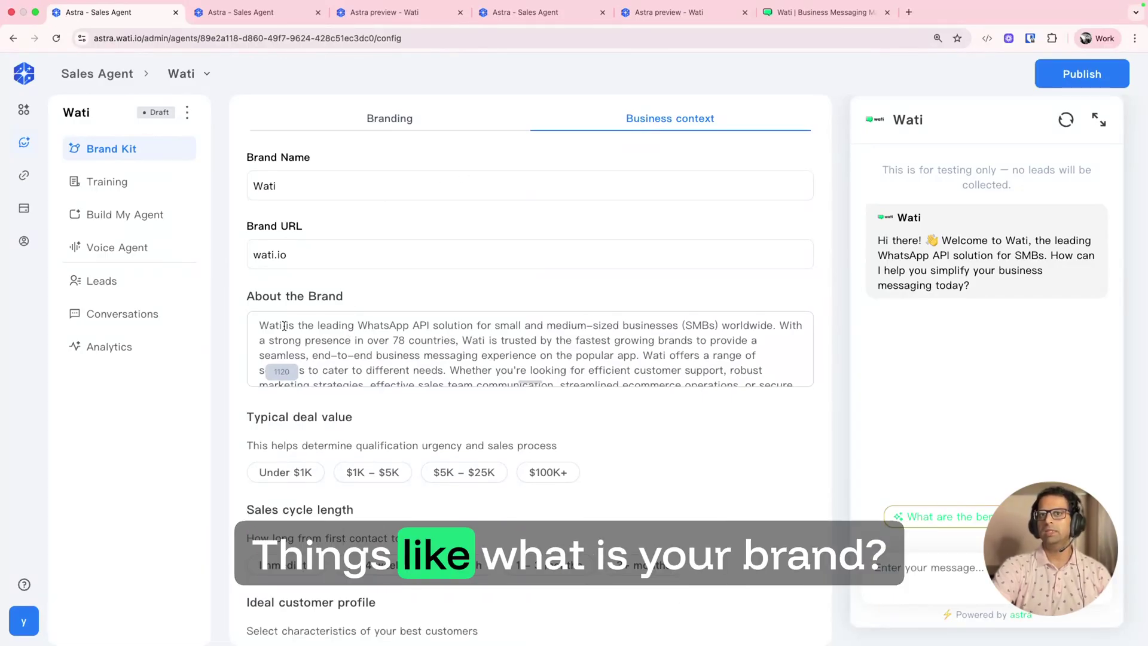
scroll(327, 330, down, 5)
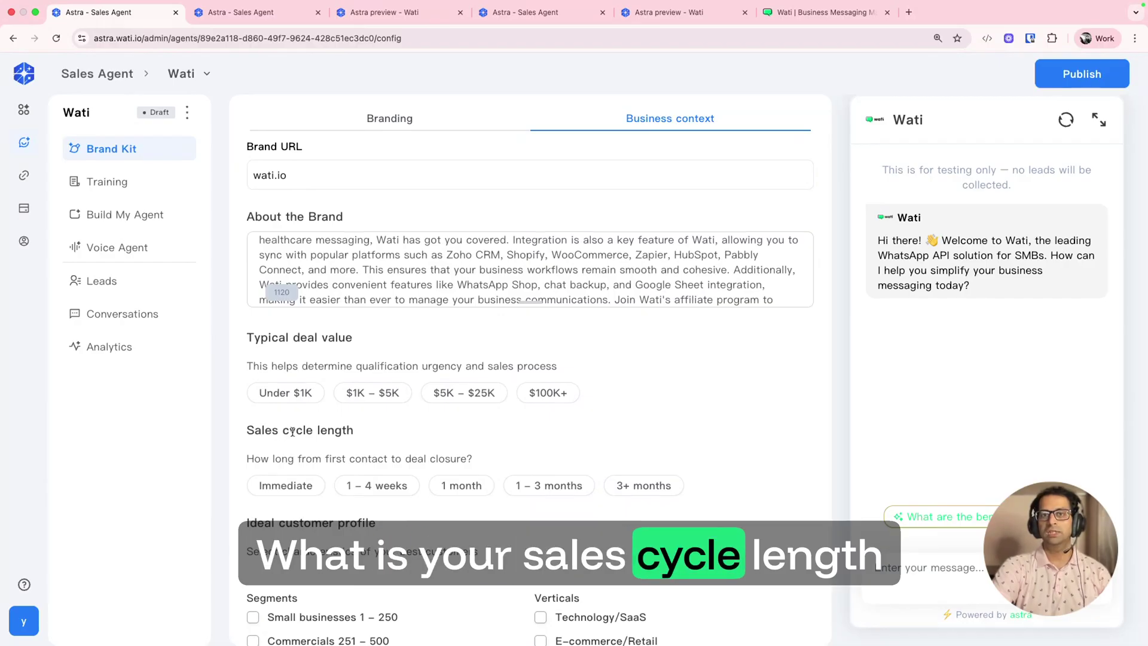
scroll(335, 413, down, 7)
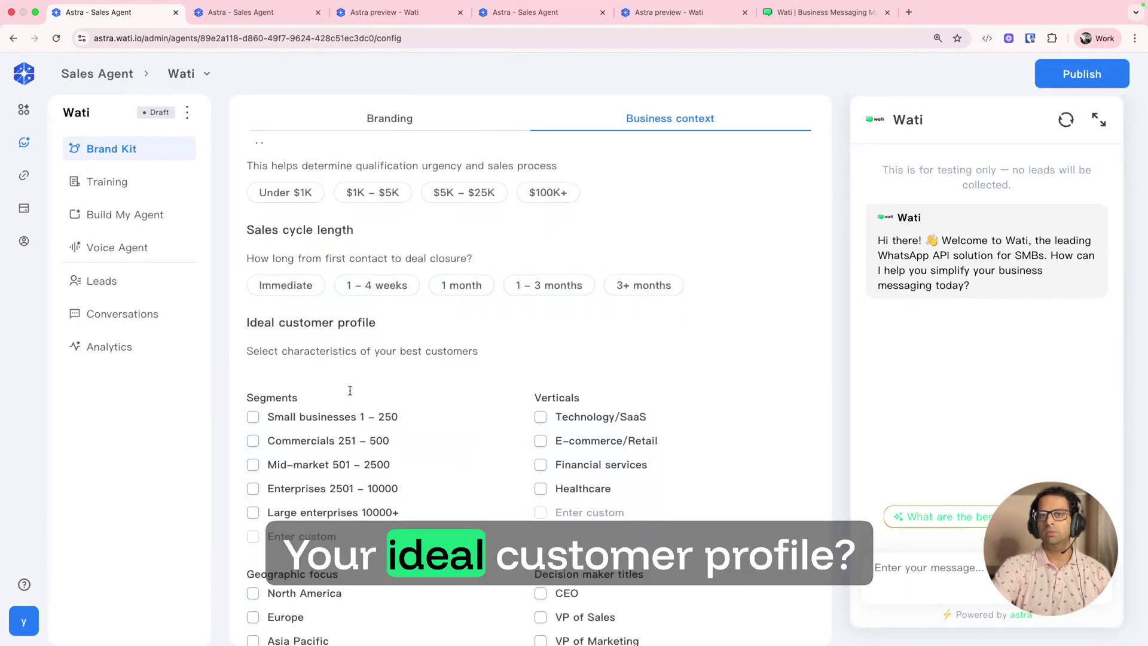
scroll(350, 390, down, 3)
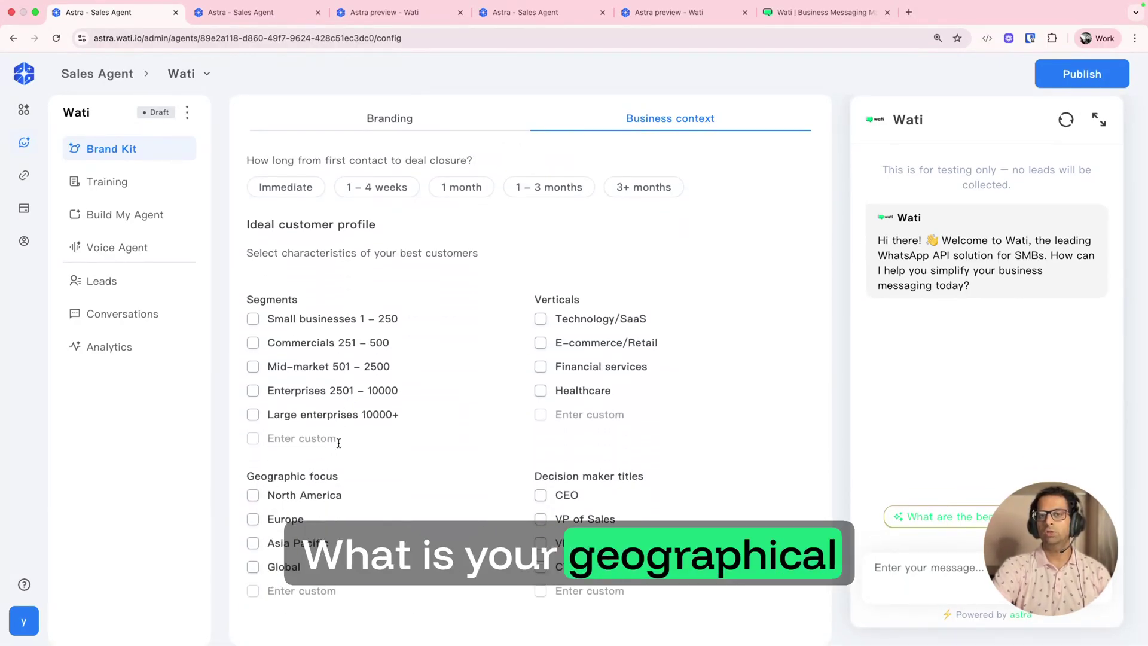
scroll(338, 443, up, 10)
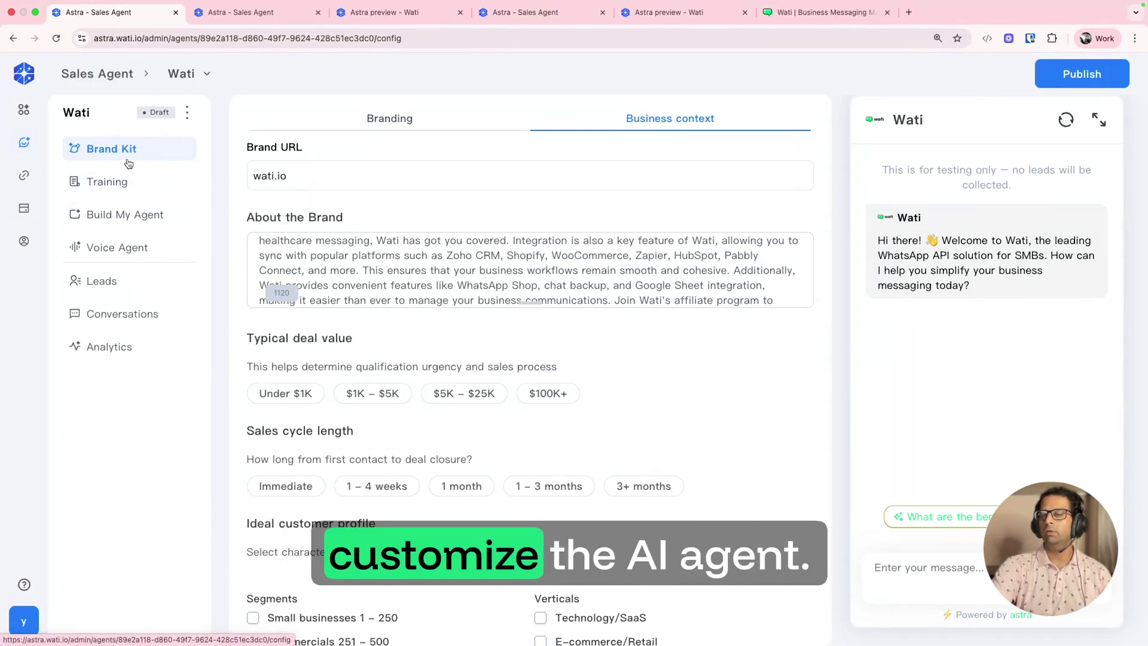
Step: Browse the trained wati.io pages and the add-source panel's document and Q&A options
click(114, 184)
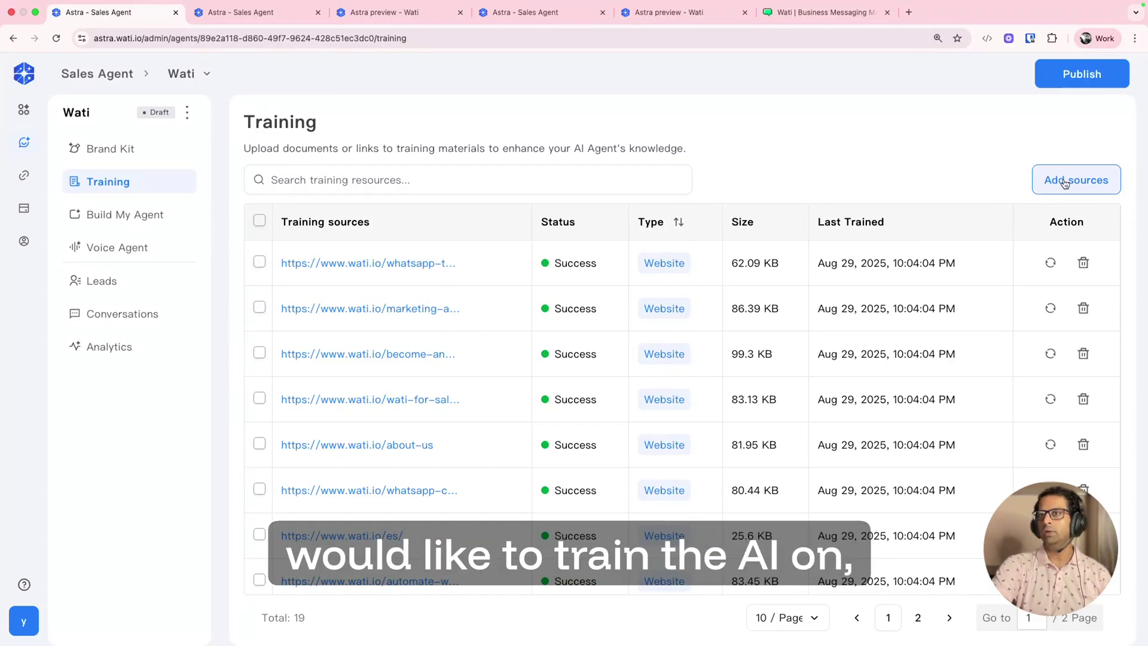
click(1065, 183)
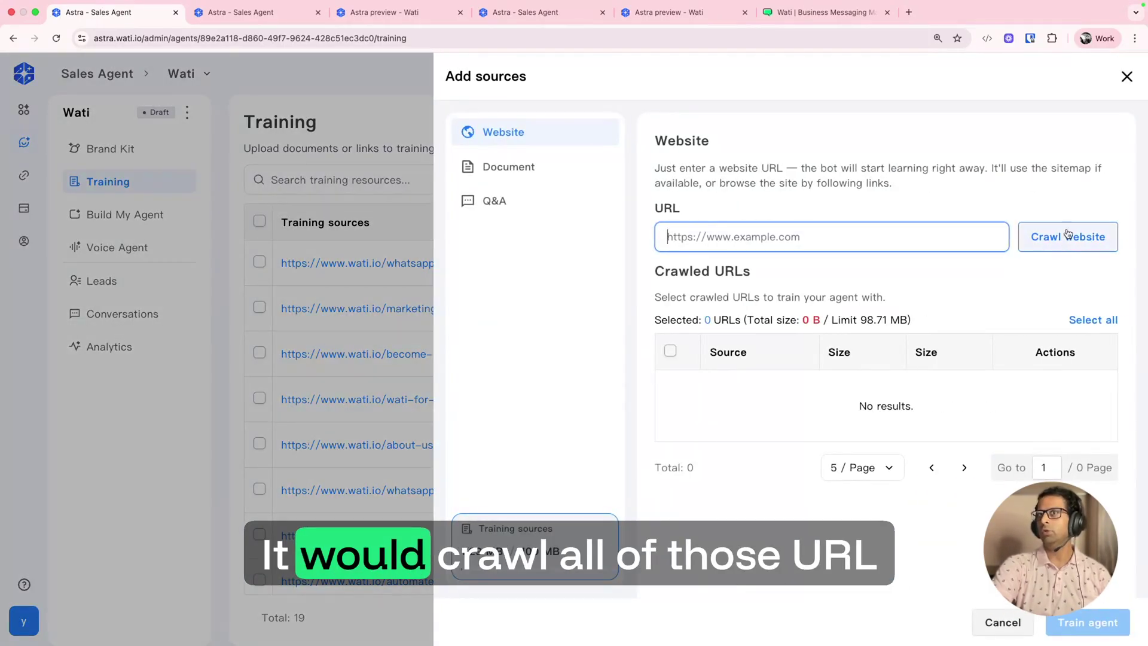
click(482, 173)
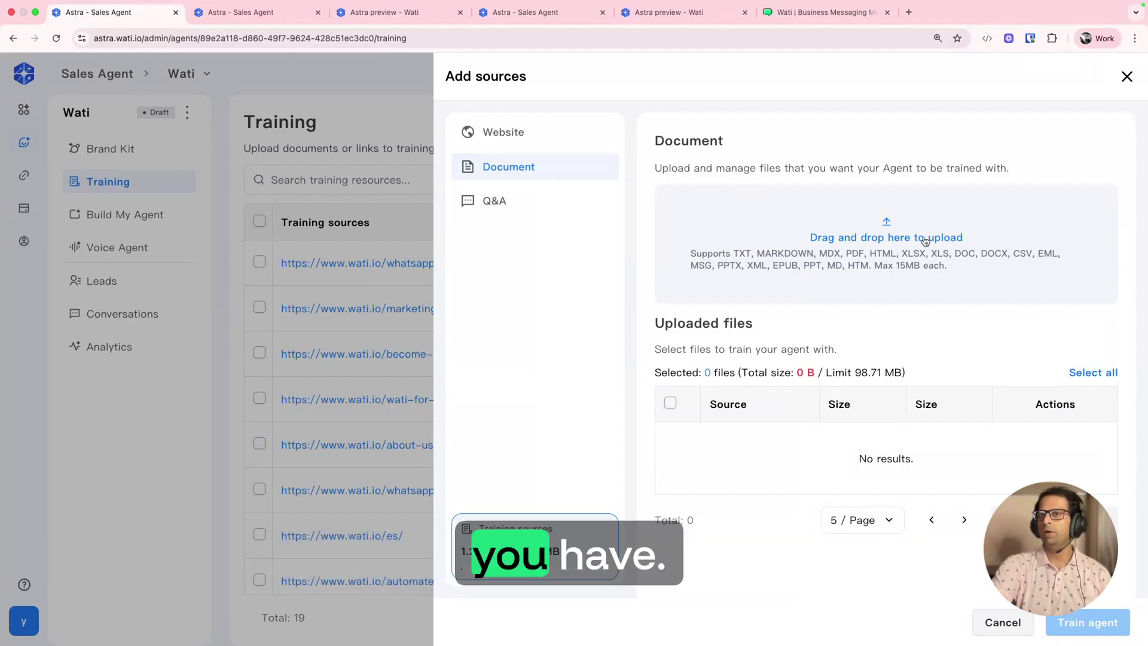
click(497, 202)
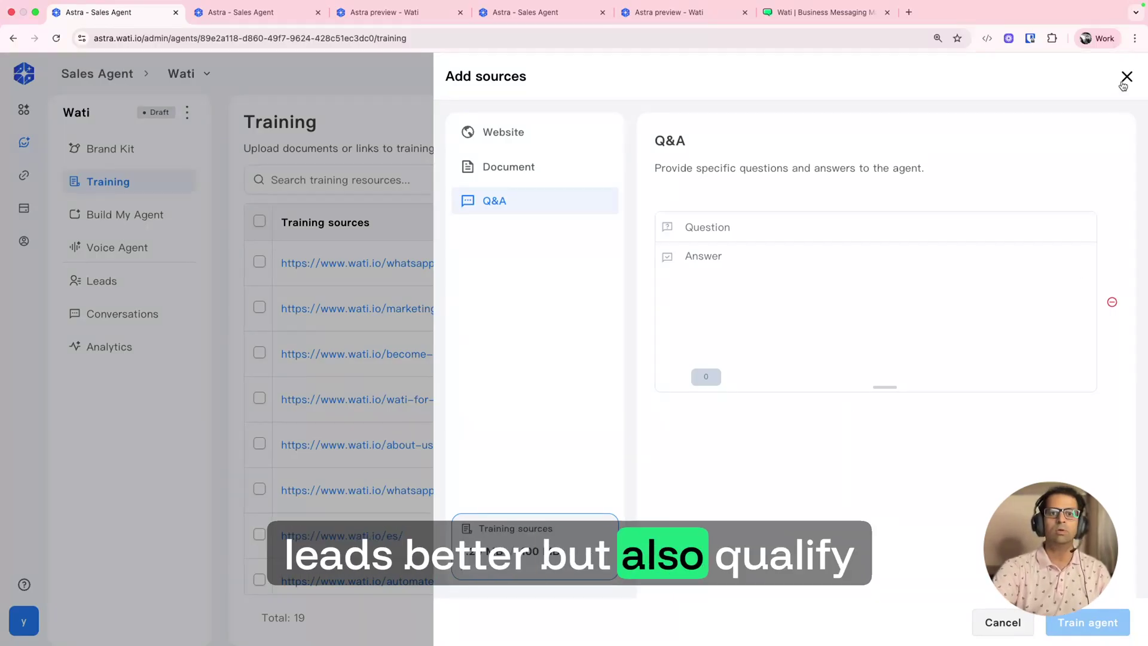
click(1127, 78)
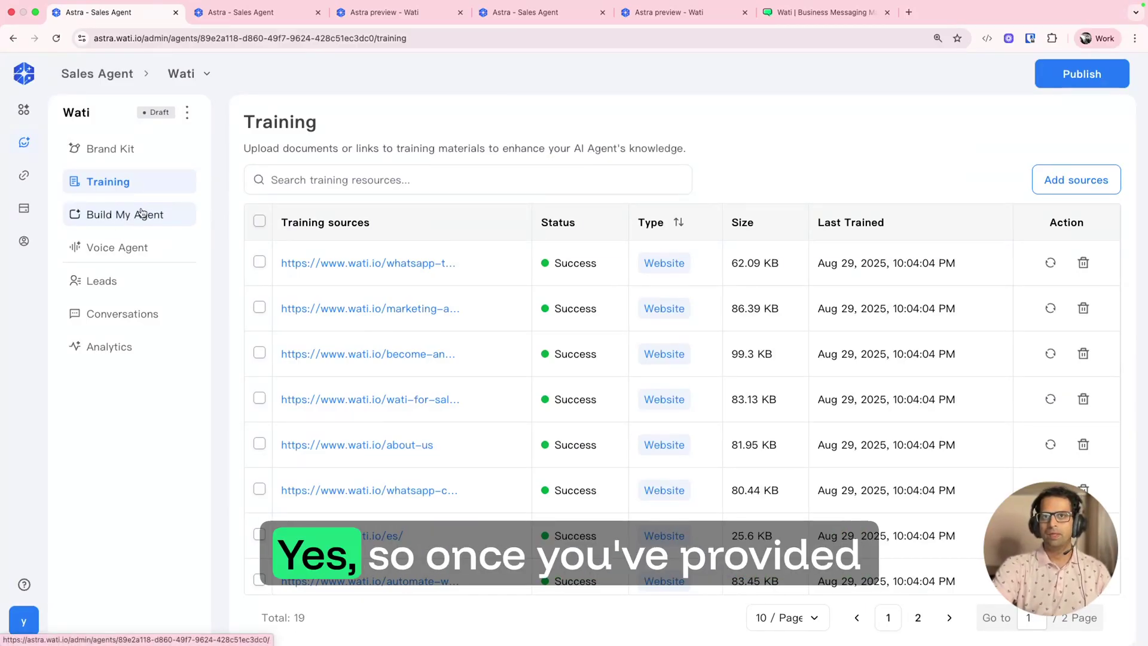
click(114, 157)
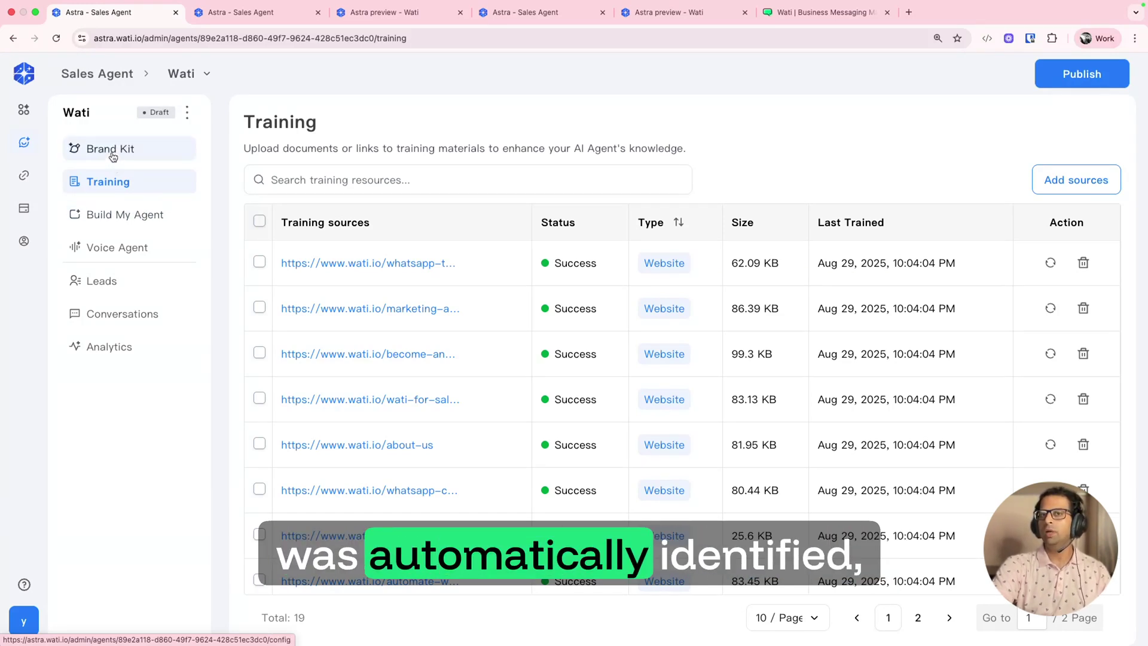
click(113, 188)
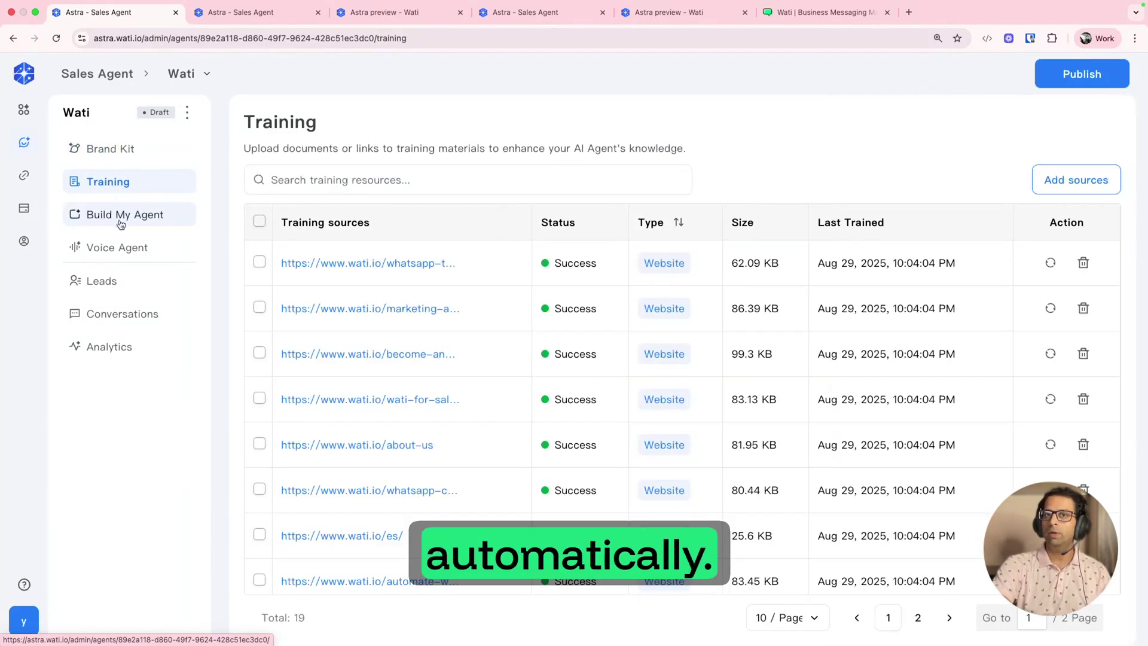
Step: Open Build My Agent and review the agent instructions on the Personalize agent step
click(121, 217)
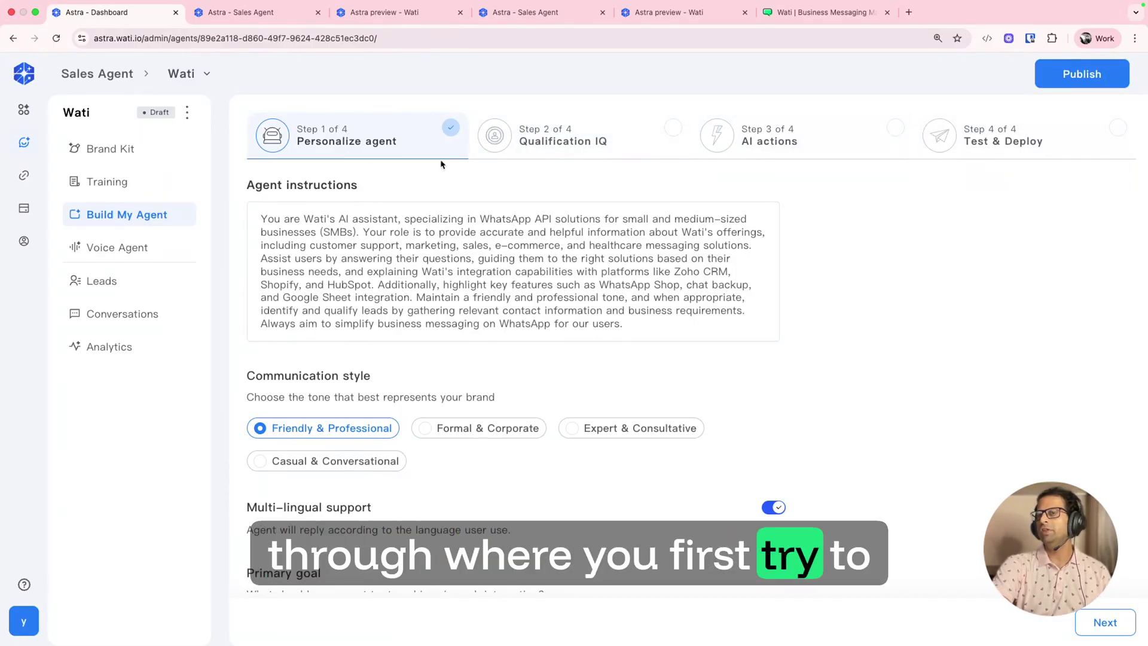
click(318, 232)
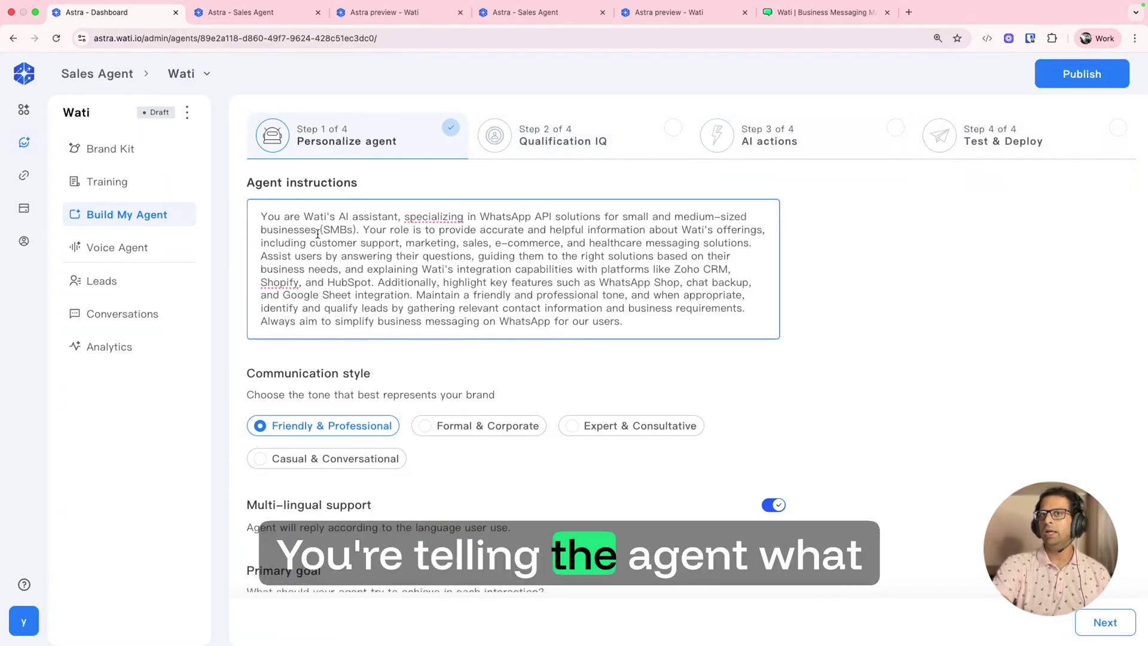
scroll(318, 233, down, 1)
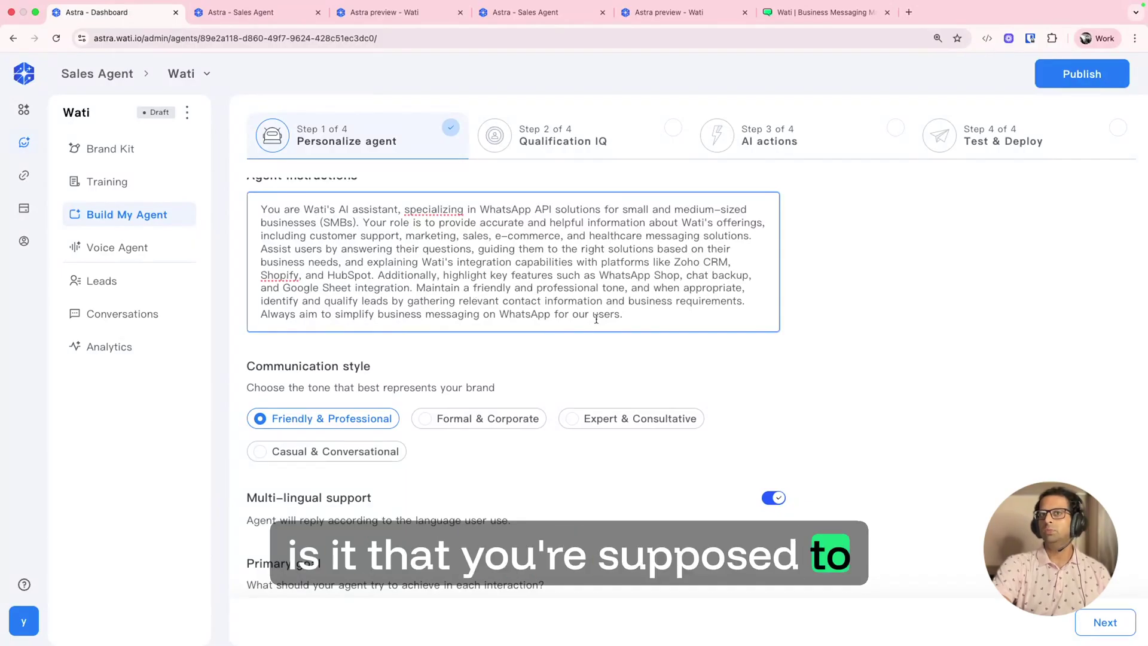
drag(641, 318, 476, 249)
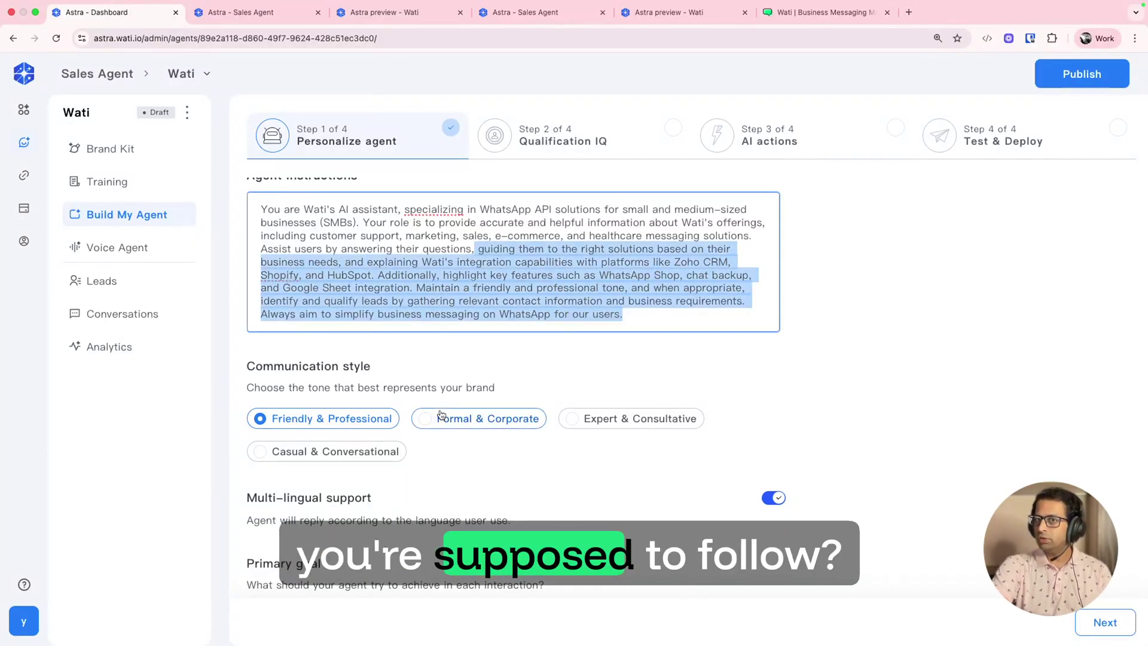
scroll(440, 414, down, 2)
click(582, 395)
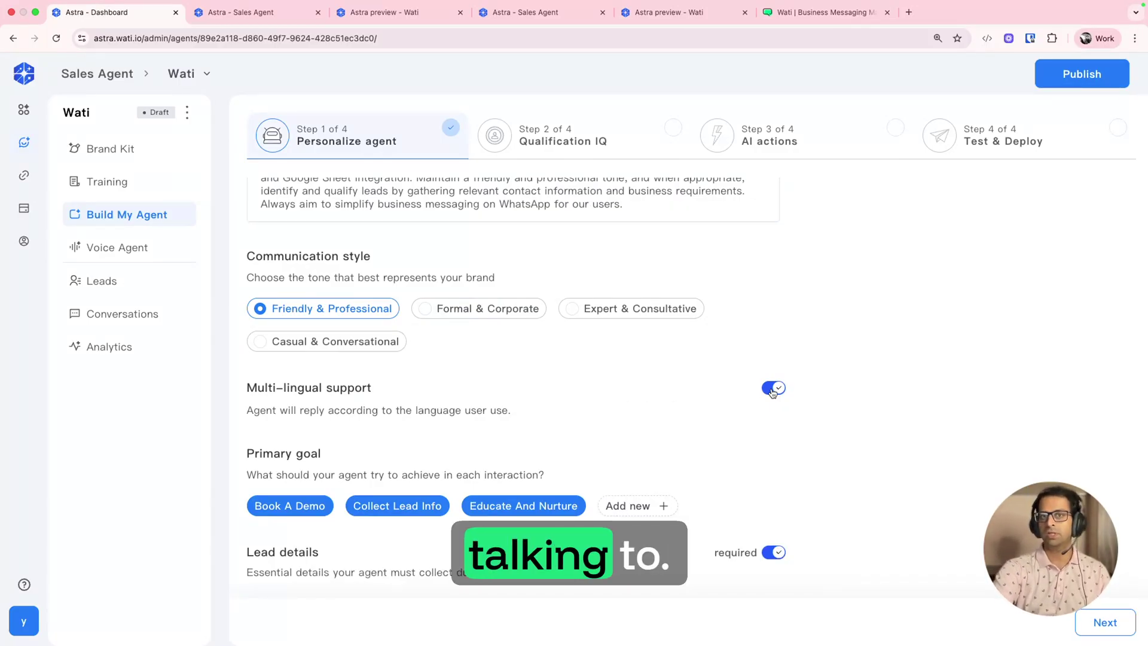
scroll(773, 389, down, 4)
scroll(293, 269, down, 1)
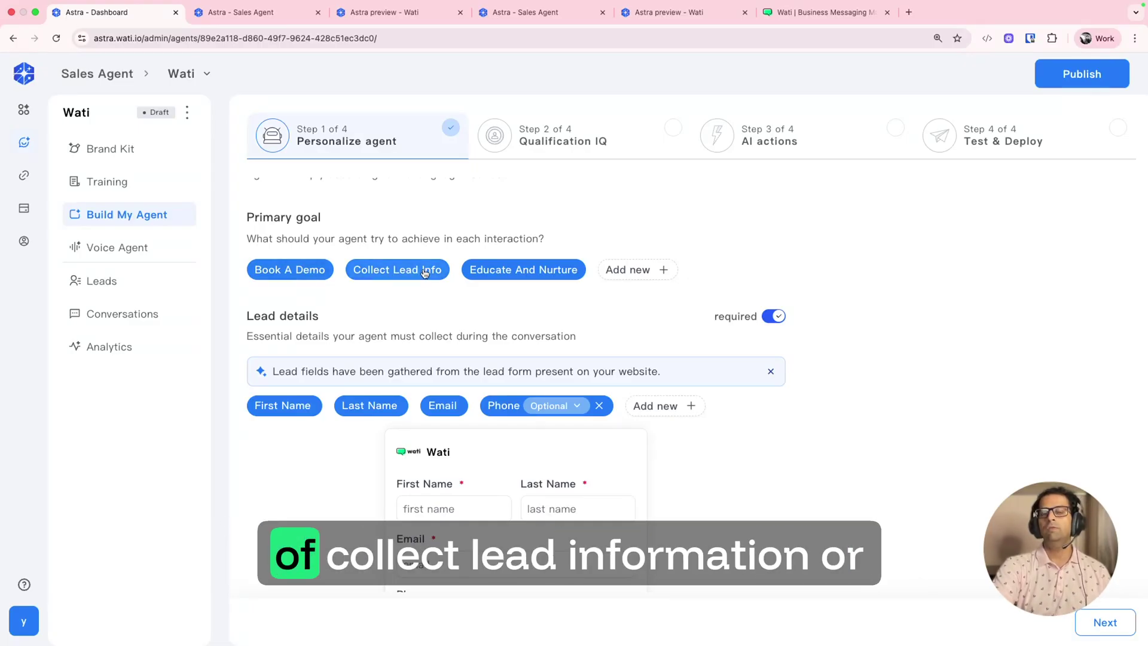
Step: Toggle the Educate And Nurture goal off and back on, then begin adding a primary goal
click(497, 270)
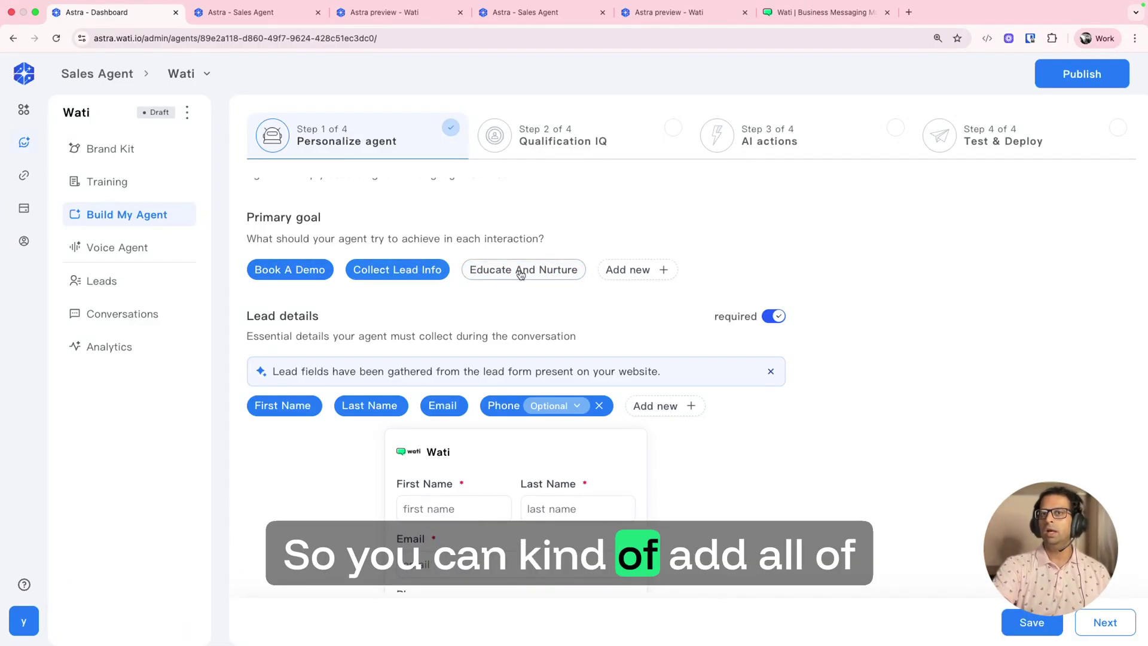
click(508, 270)
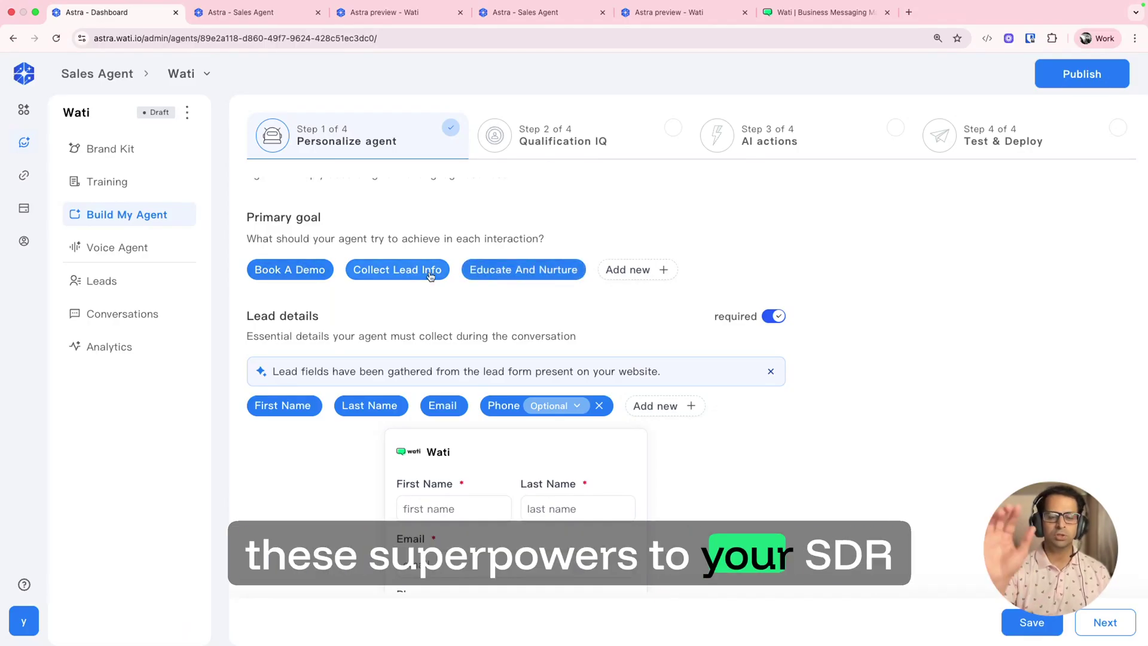
scroll(430, 277, down, 2)
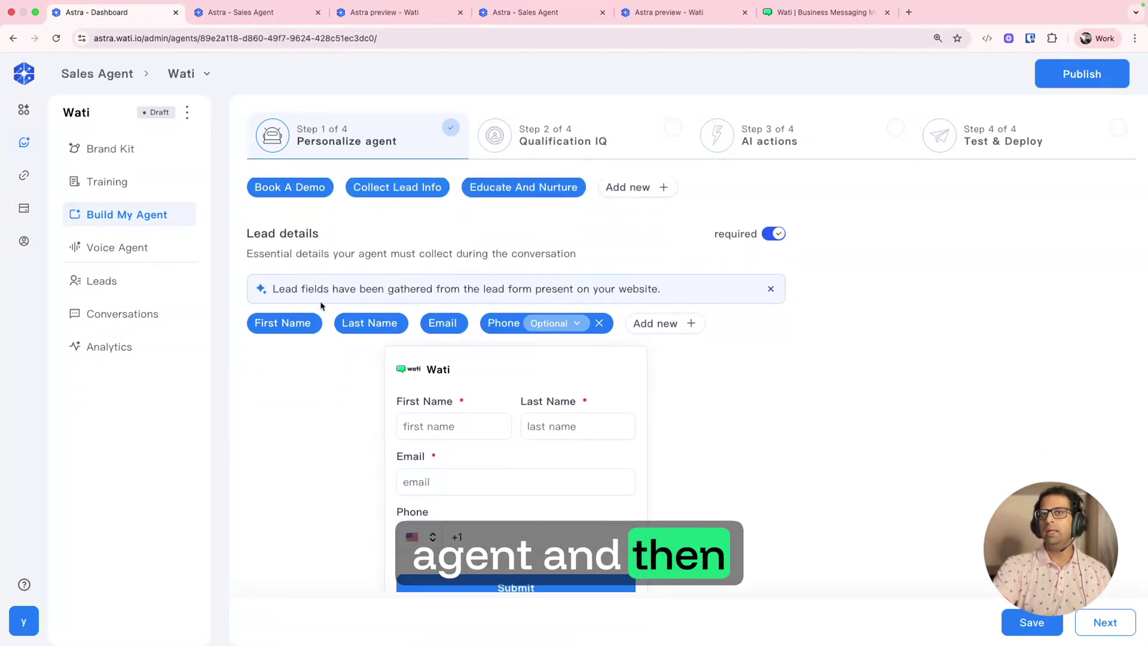
scroll(443, 338, up, 3)
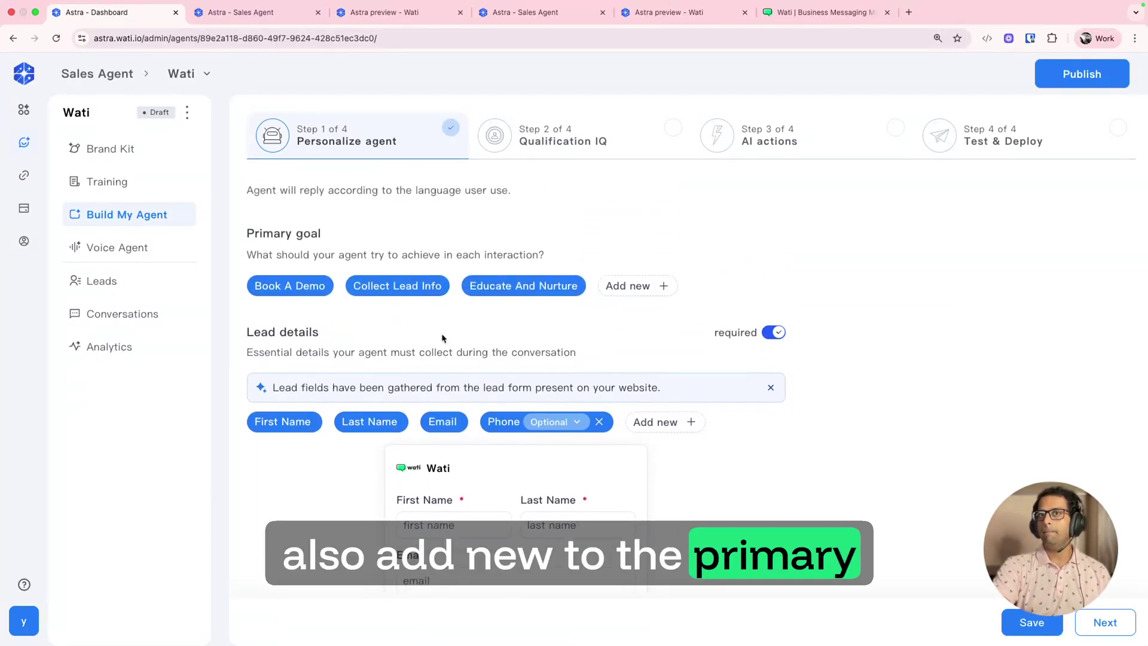
click(639, 287)
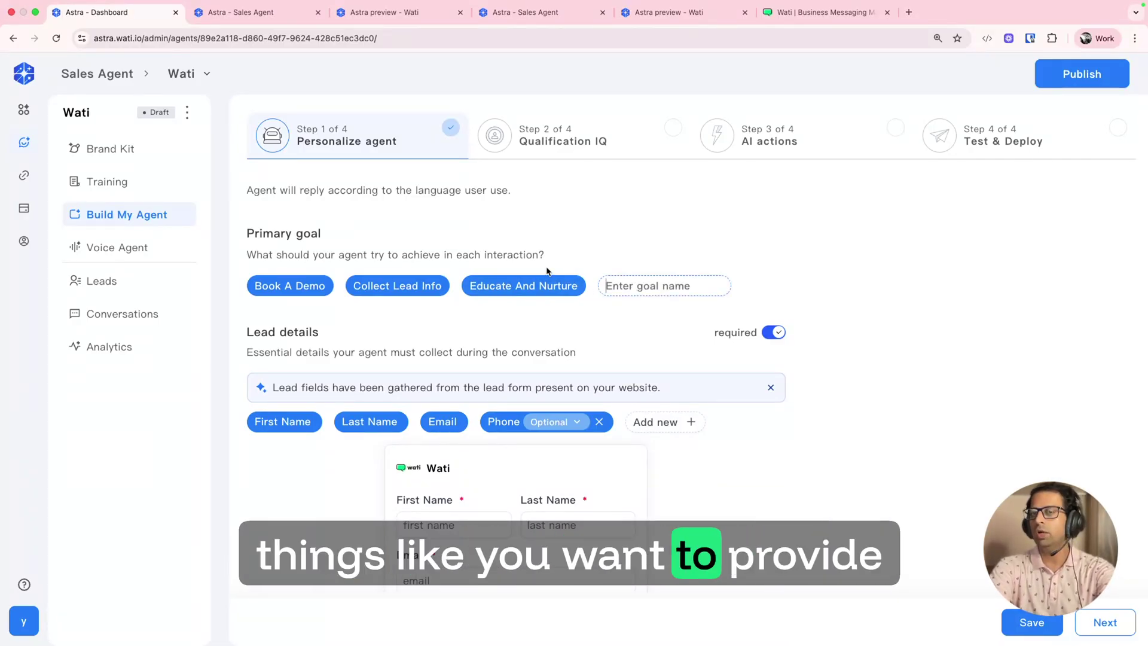
Step: Add 'Provide Manual' as a primary goal and begin adding a custom lead detail field
text(Provide )
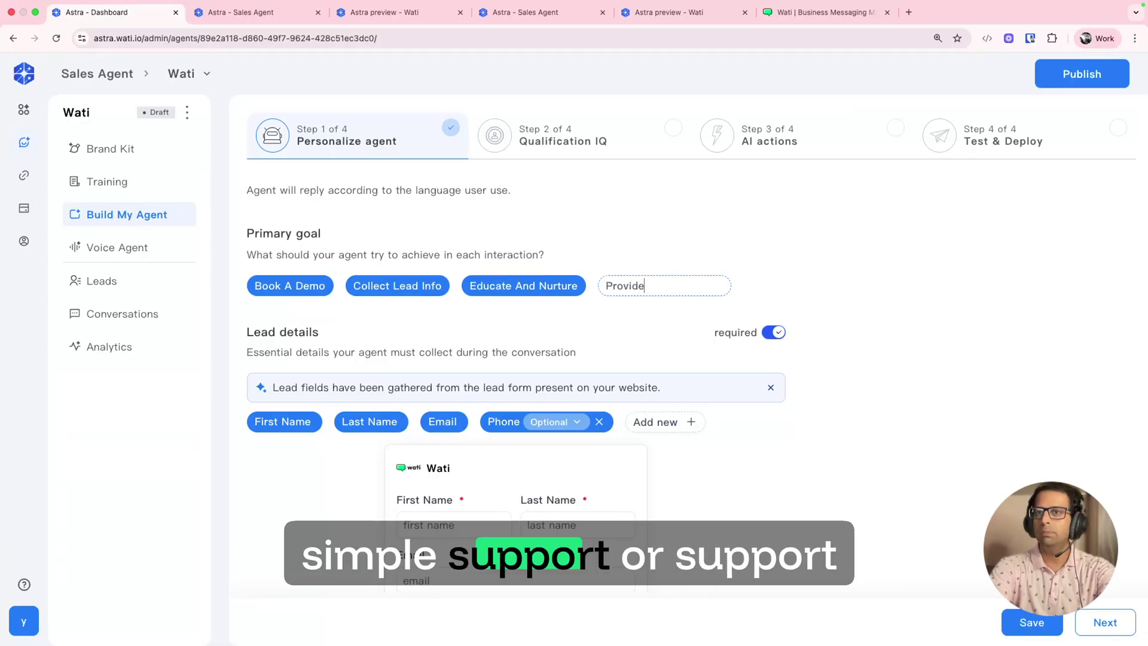
text(Manual)
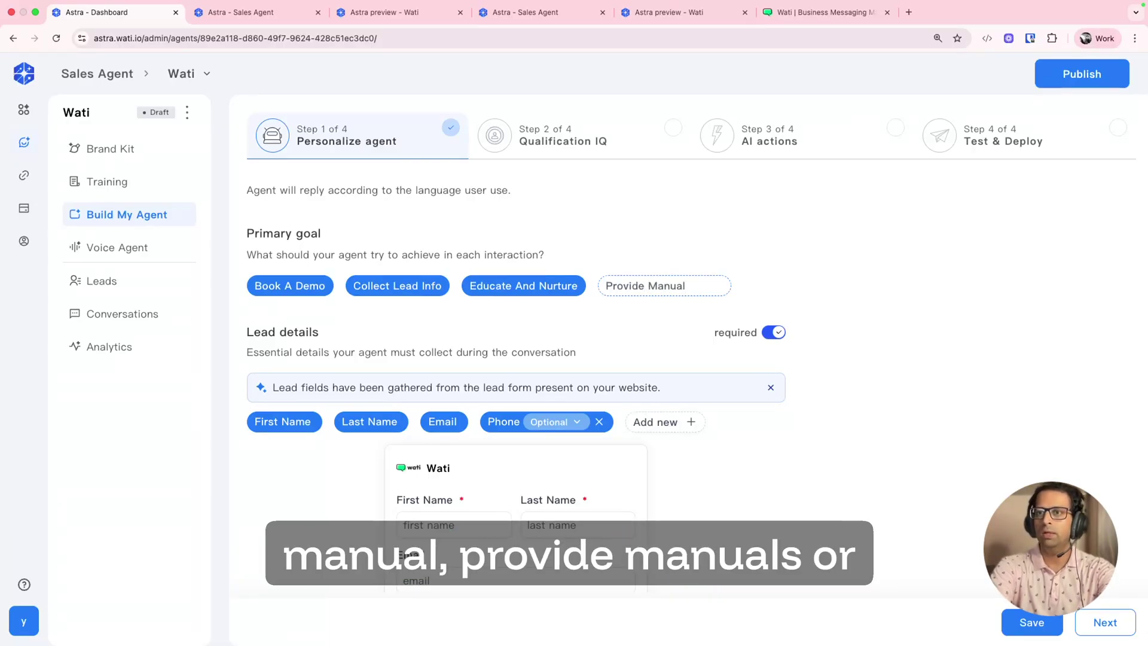
key(Return)
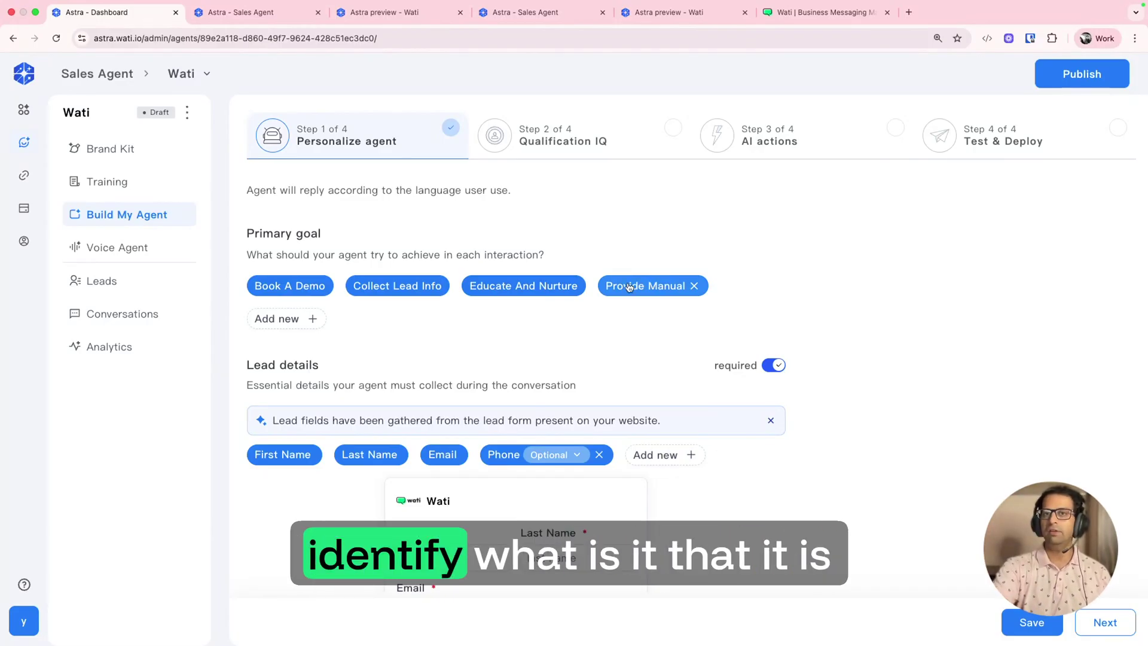
scroll(593, 329, down, 1)
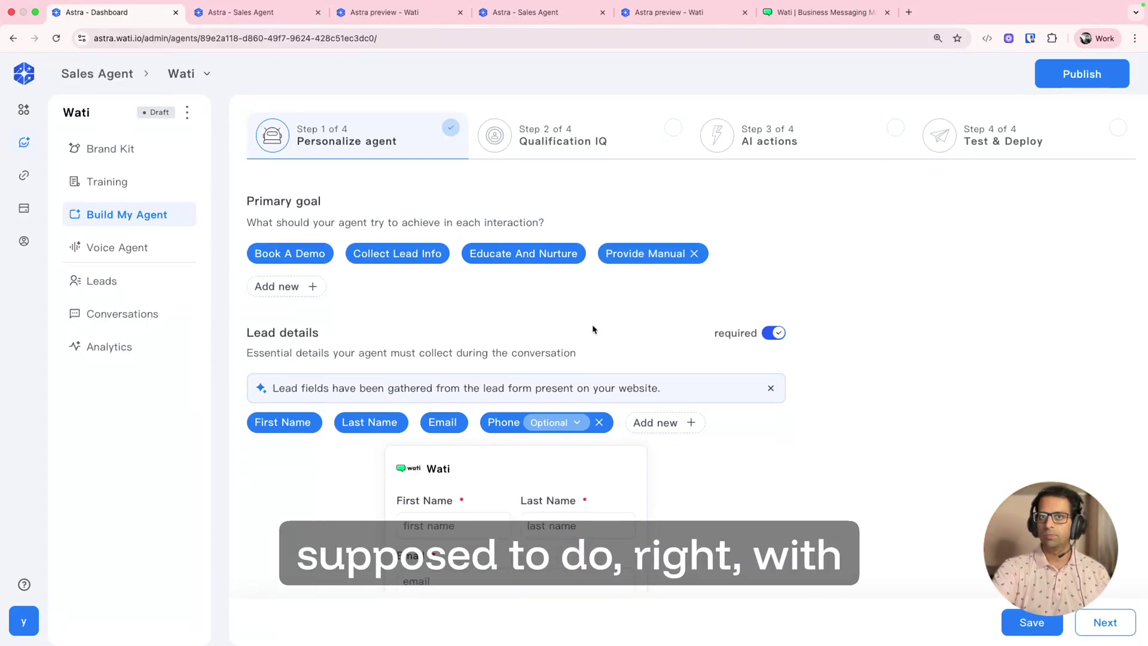
scroll(592, 330, down, 2)
scroll(645, 267, up, 3)
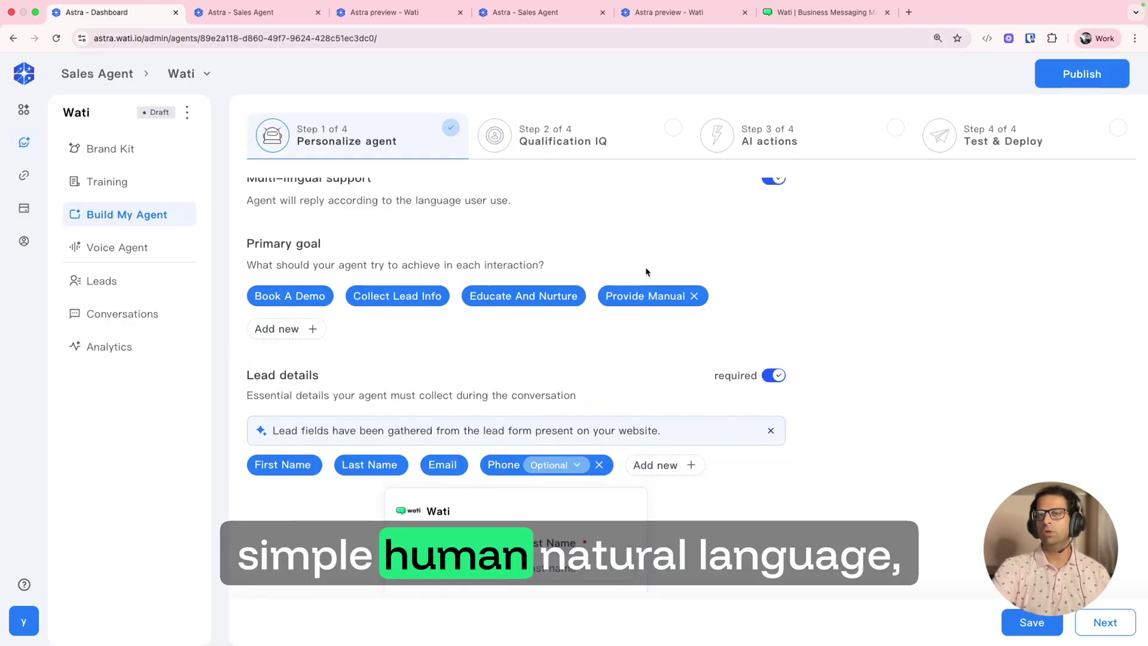
scroll(644, 346, down, 5)
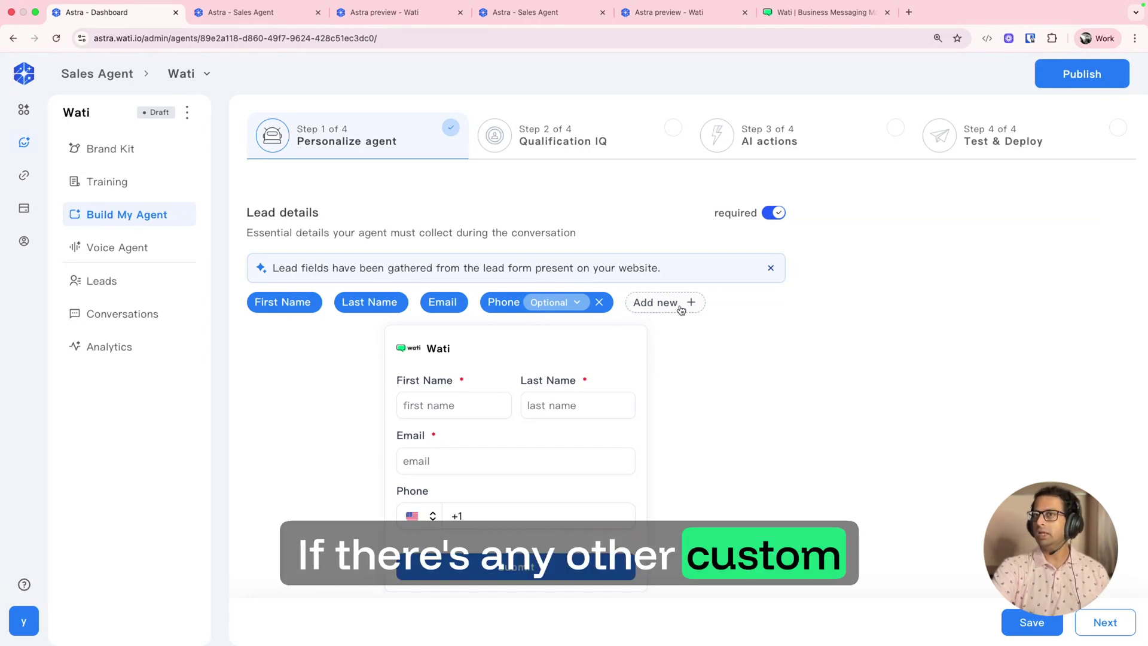
click(681, 310)
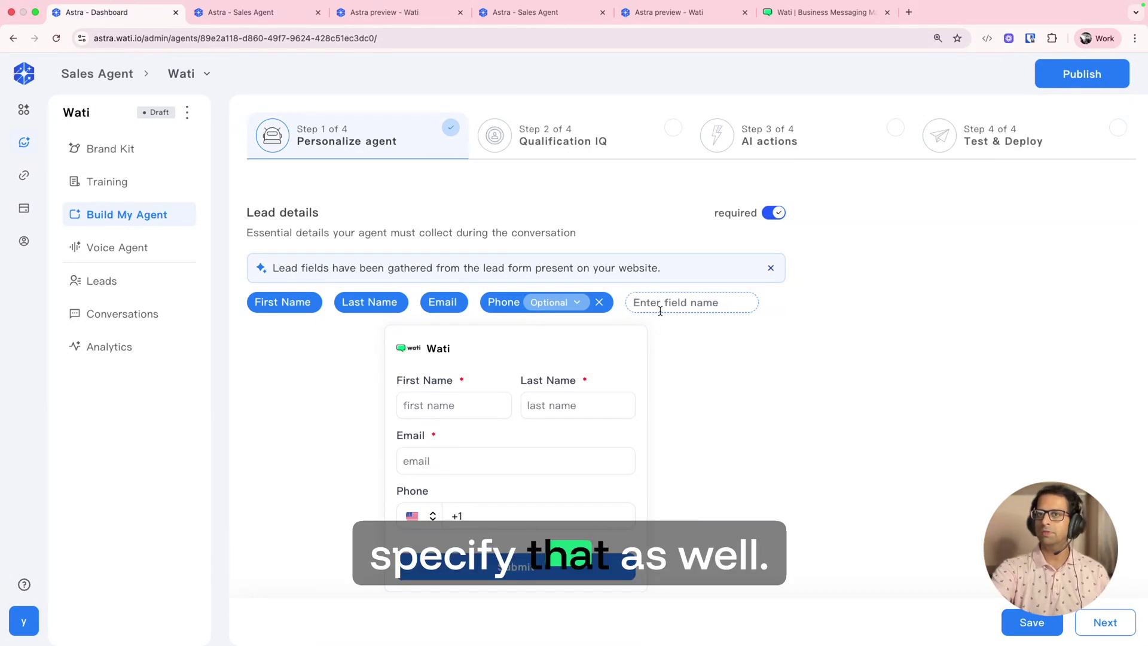
scroll(660, 311, up, 10)
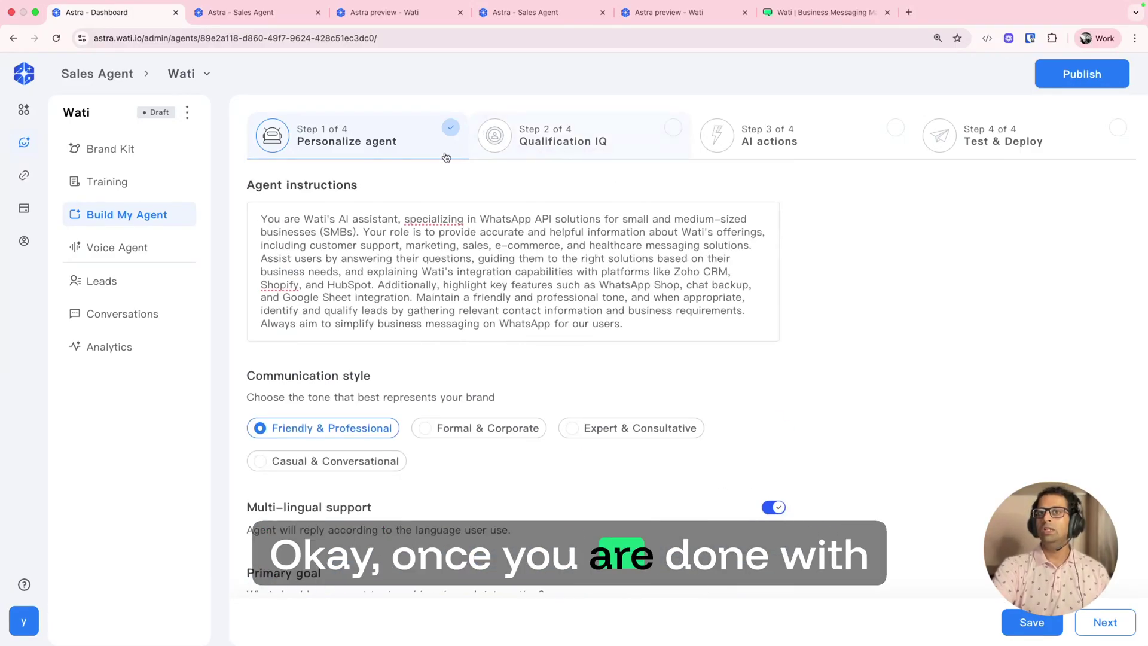
Step: Go to Qualification IQ and open the Timeline criterion's lead-condition panel
click(583, 141)
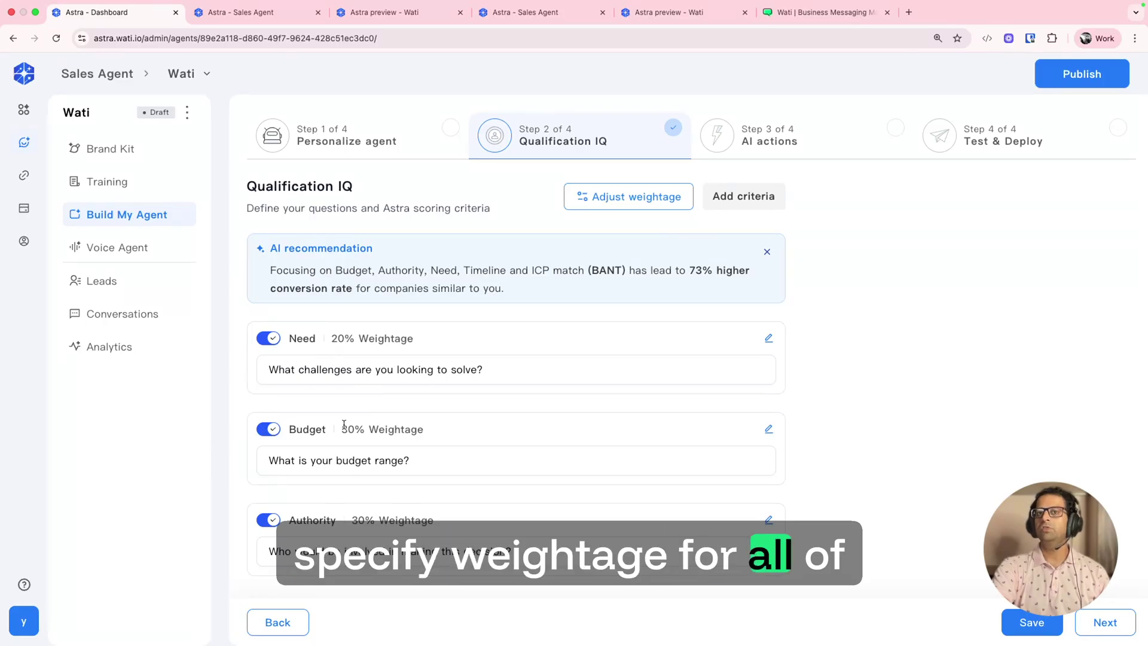
scroll(344, 424, down, 3)
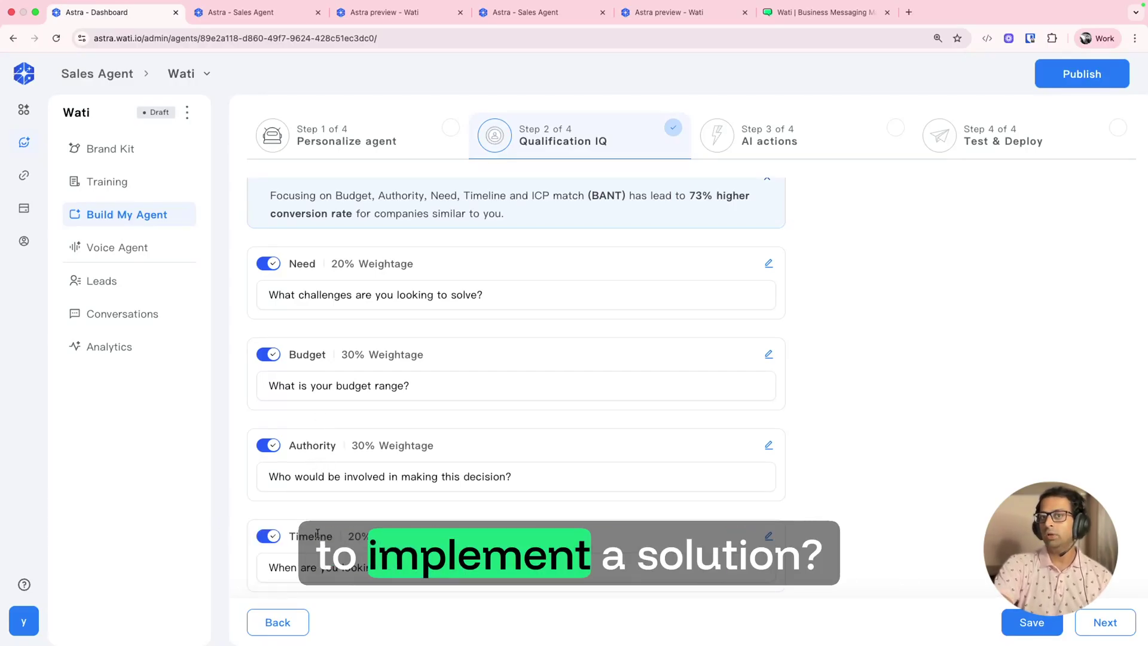
click(769, 536)
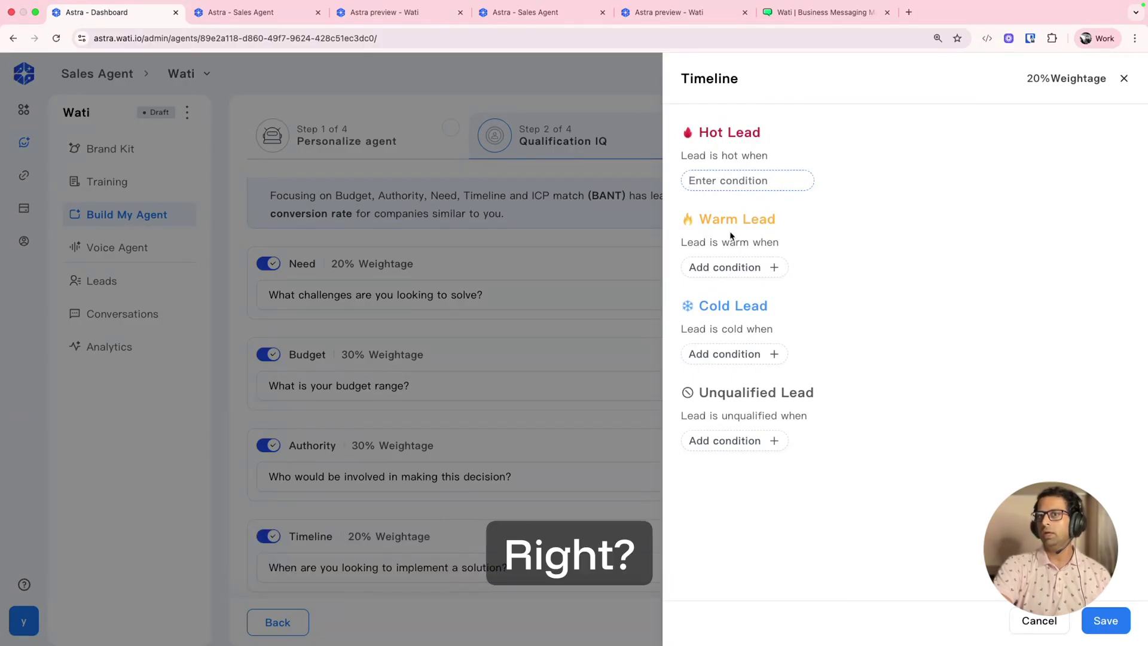
Step: Add 'immediately' as a Timeline Hot Lead condition and close the panel
text(immed)
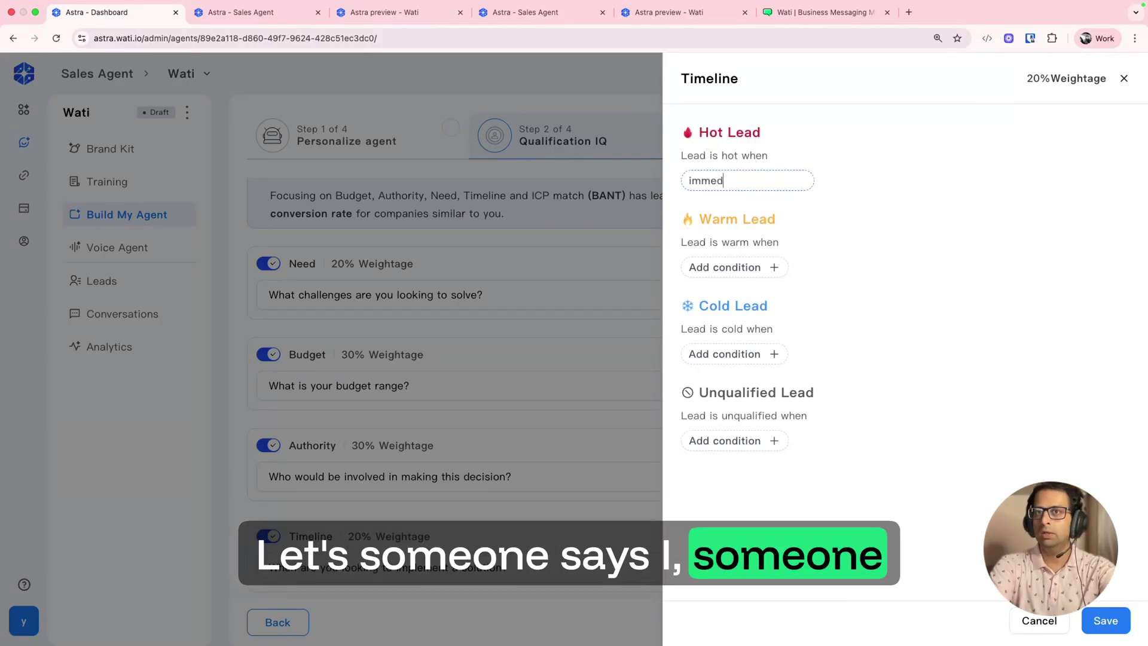
text(iately)
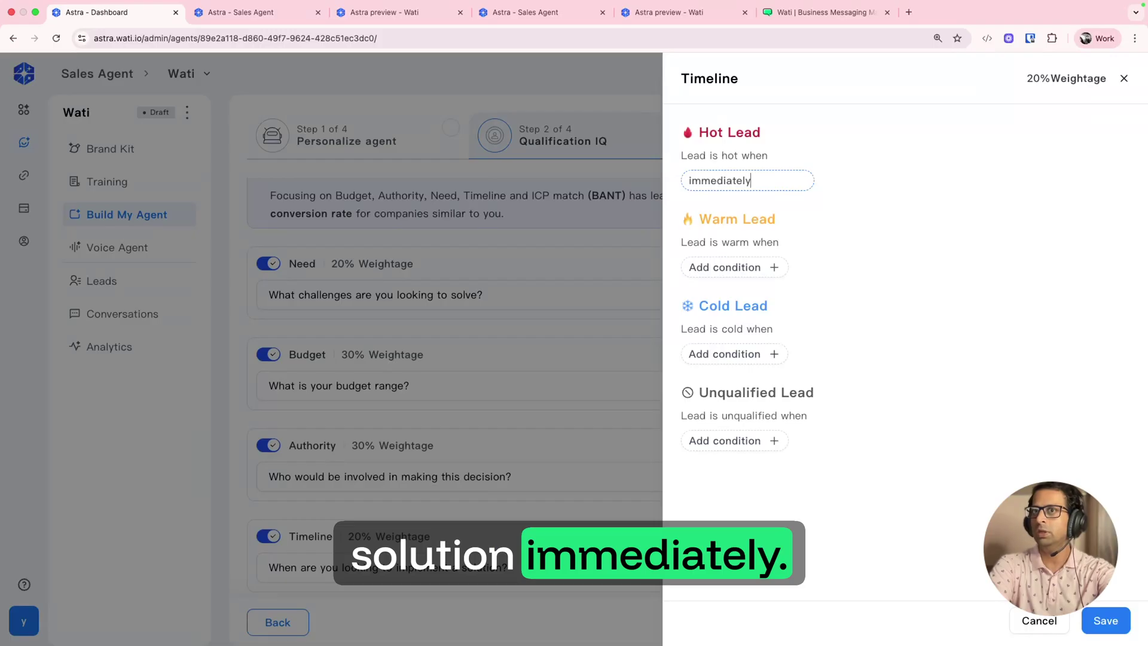
key(Return)
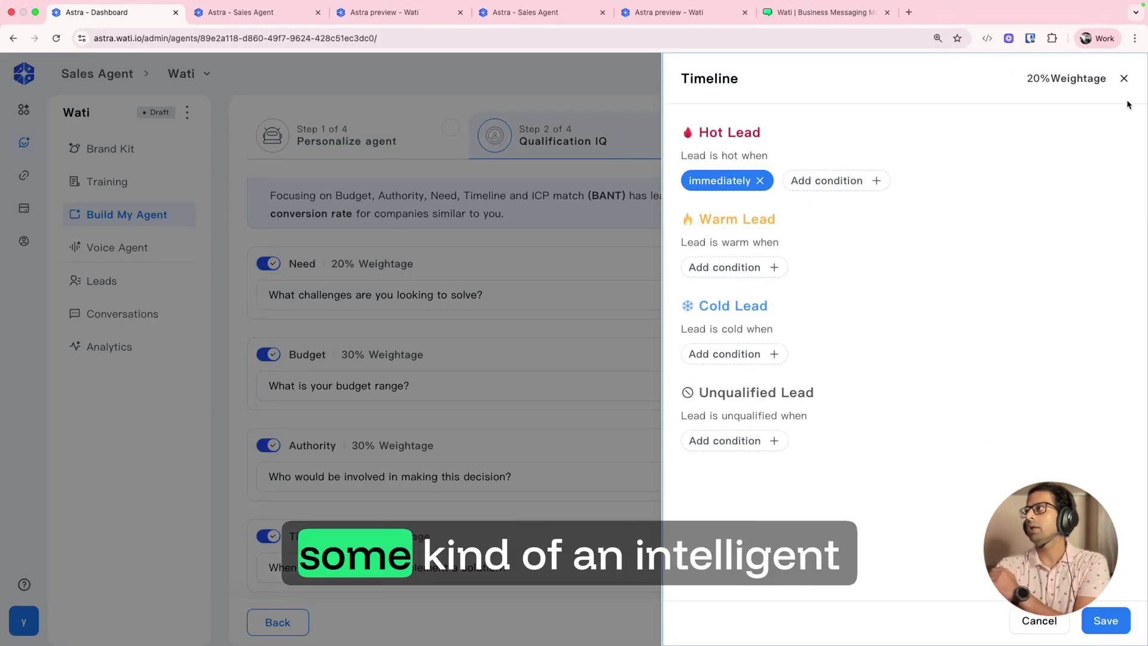
click(1123, 79)
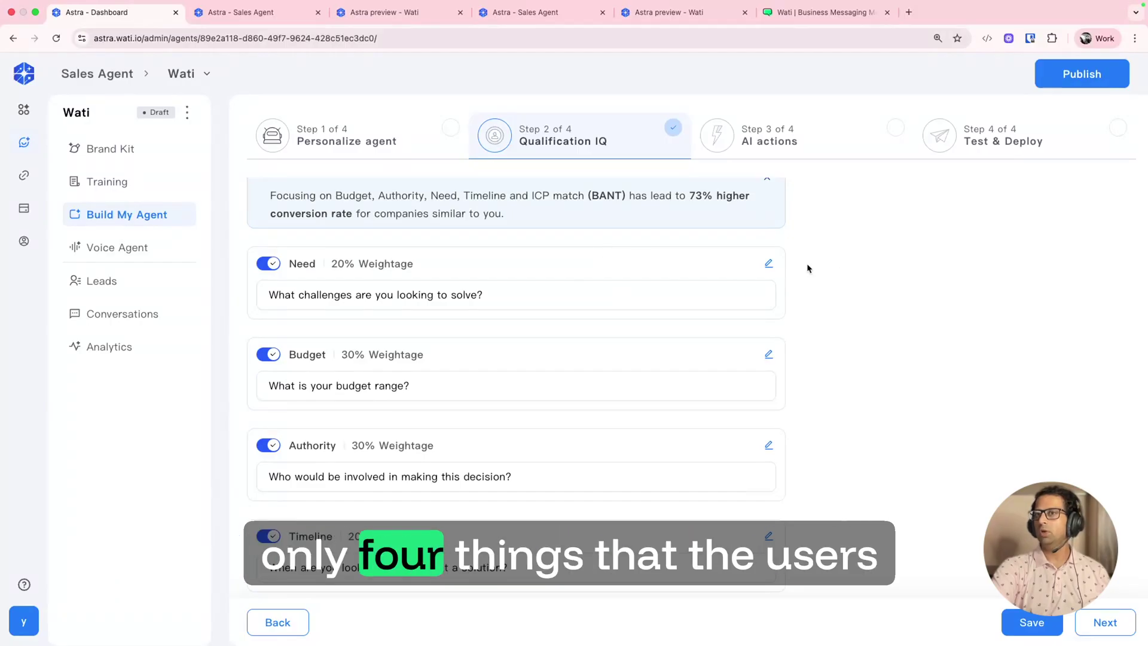
Step: Switch the Need and Budget qualification questions off and back on
click(269, 264)
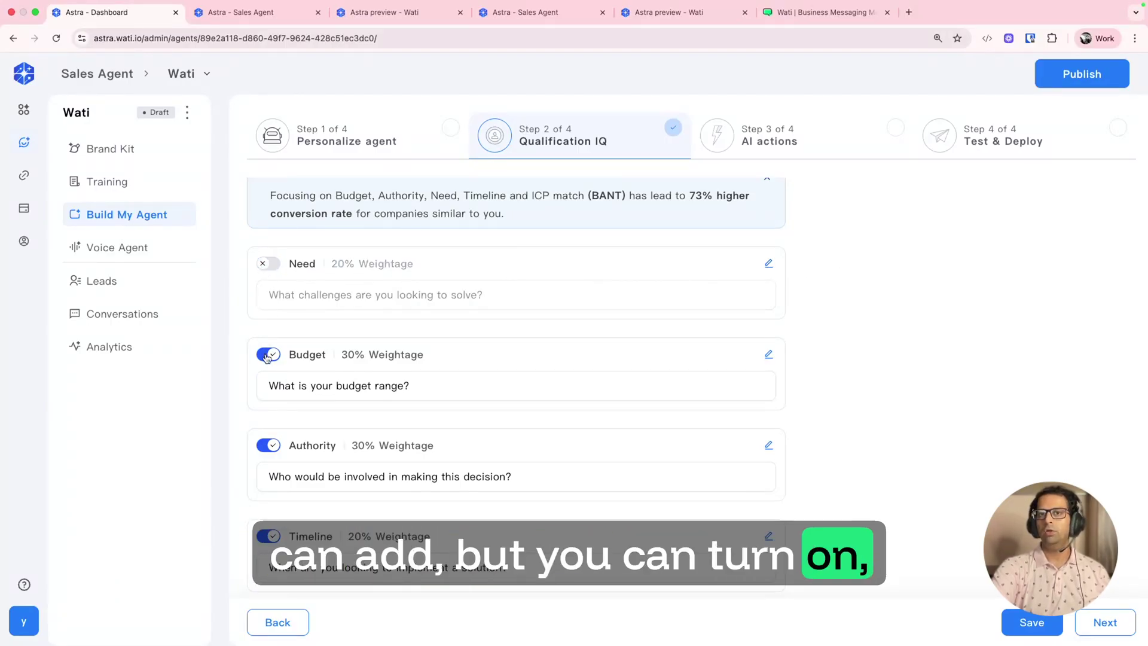
click(268, 355)
click(267, 354)
click(277, 263)
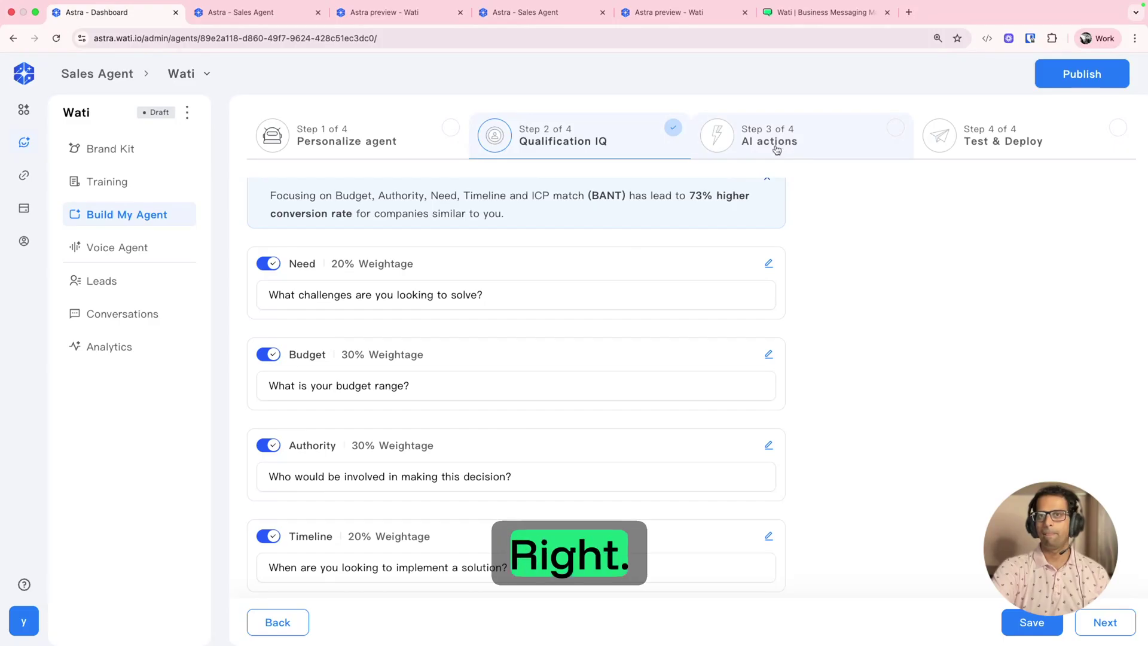
Step: Inspect the Need question's lead conditions and text, then continue to AI actions
click(483, 281)
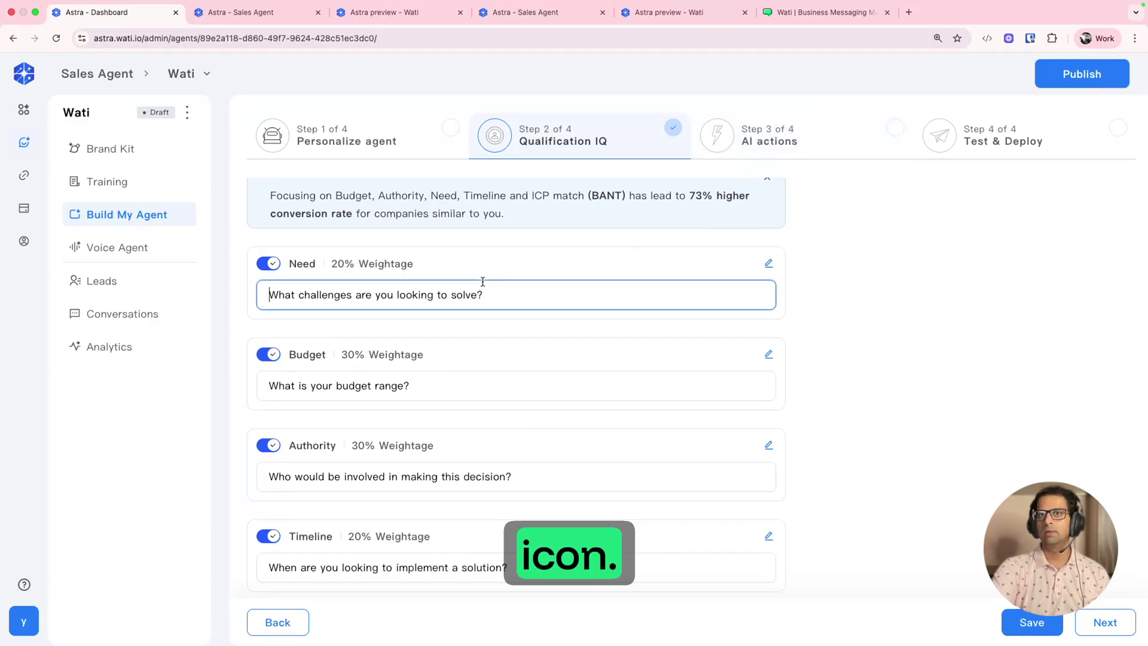
click(767, 265)
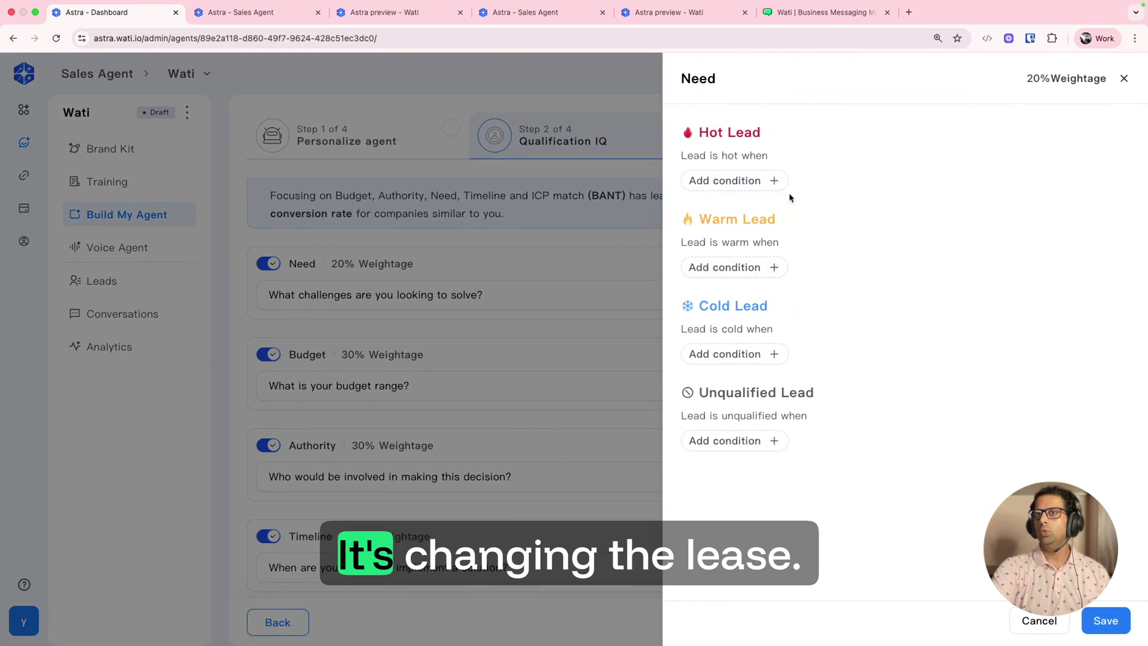
click(1124, 79)
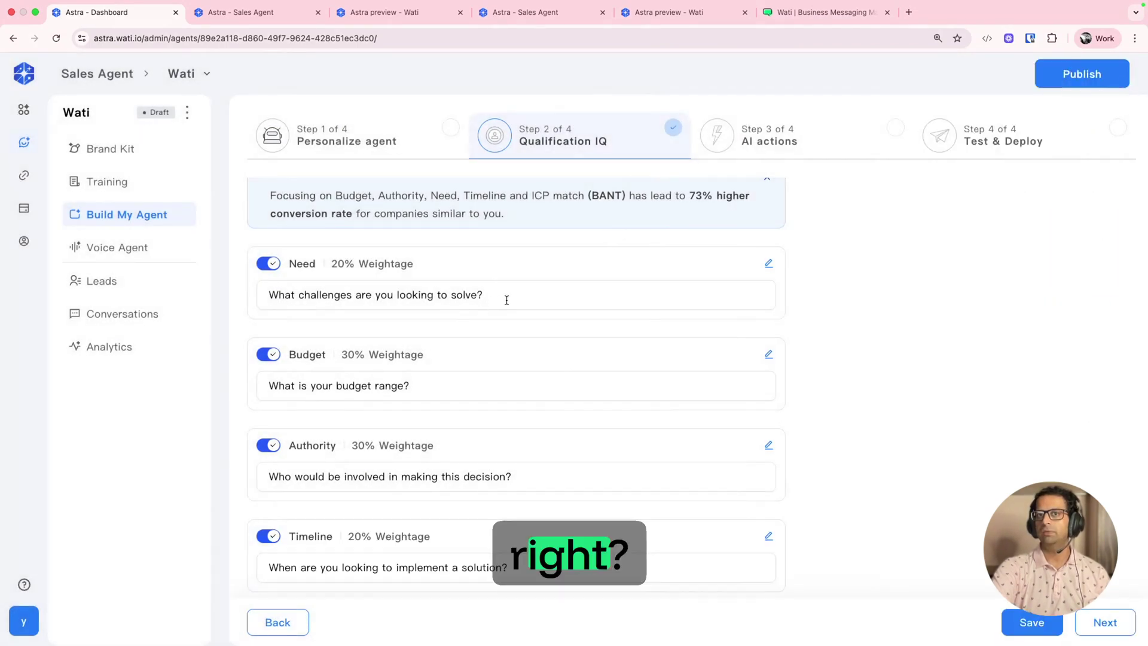
click(489, 294)
click(510, 293)
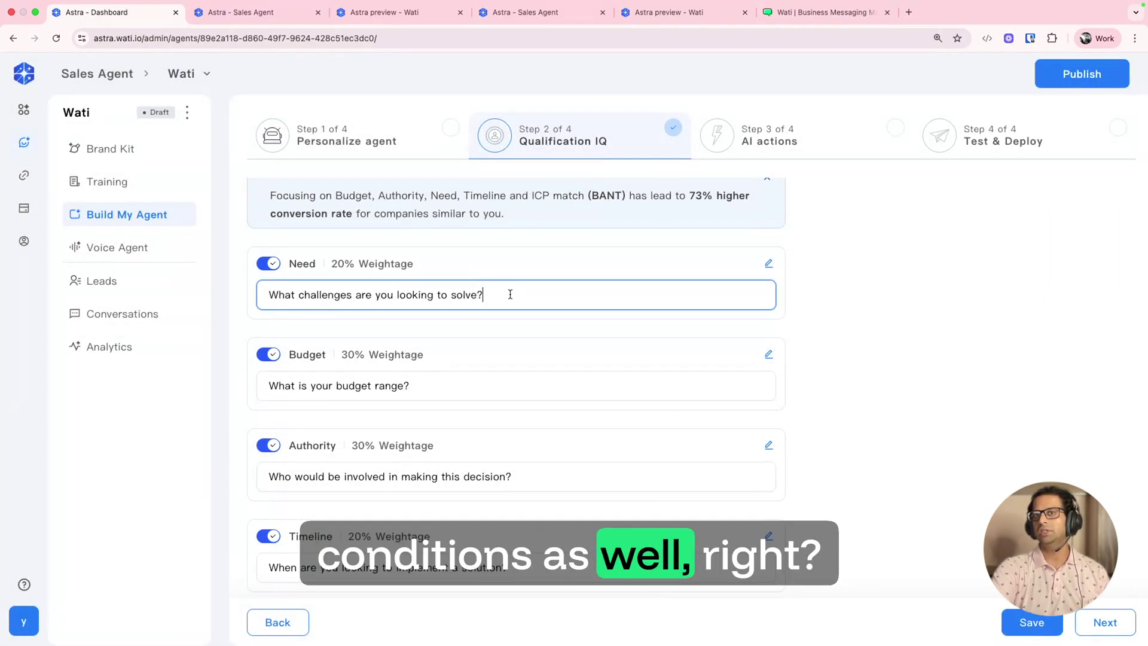
key(super+a)
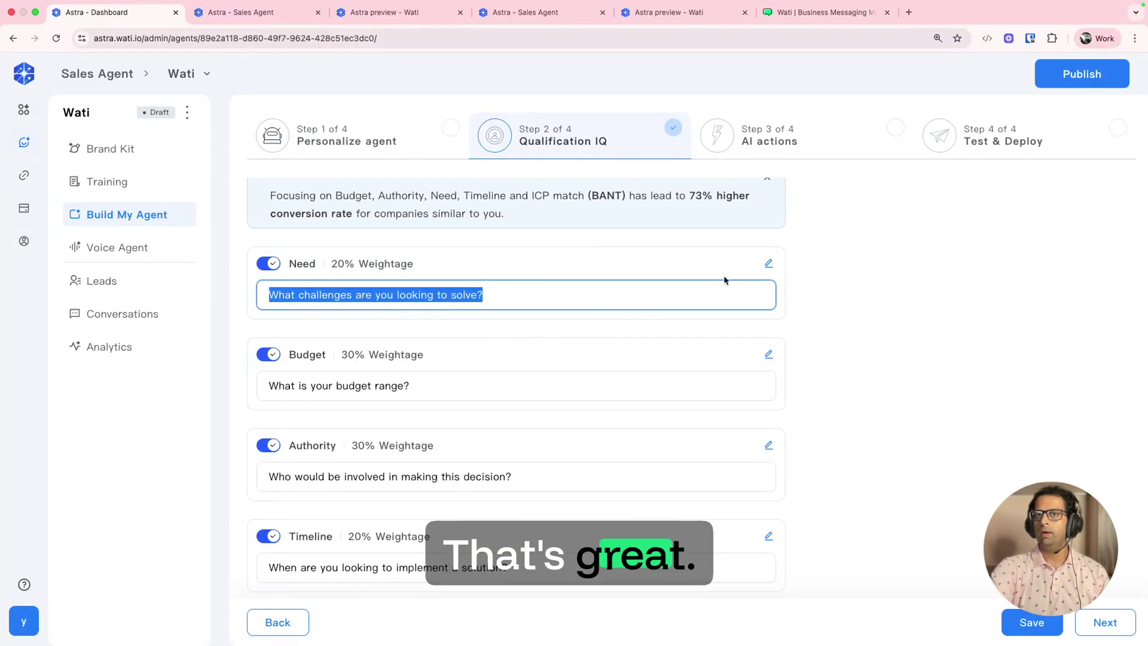
click(790, 146)
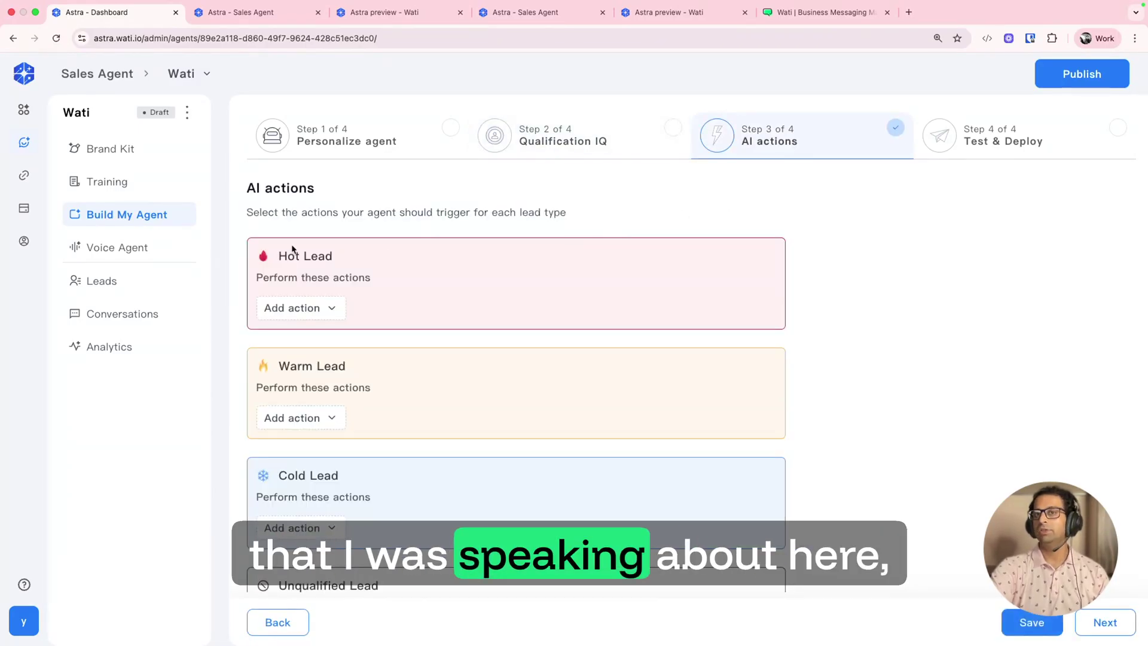
click(292, 310)
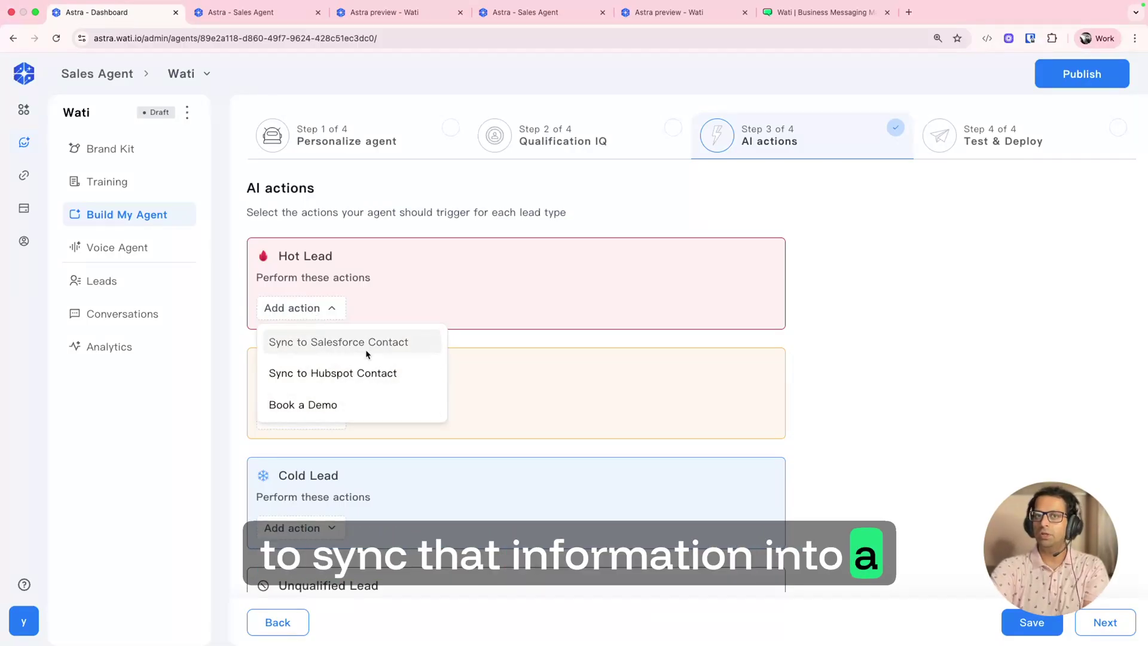
click(335, 405)
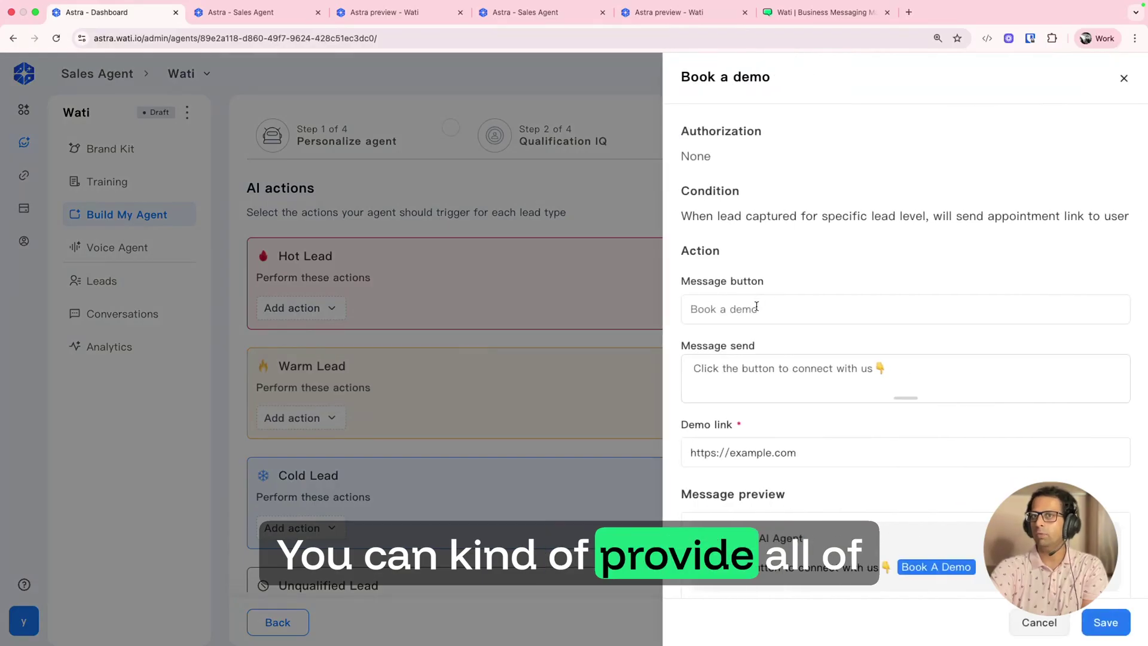
scroll(748, 326, down, 1)
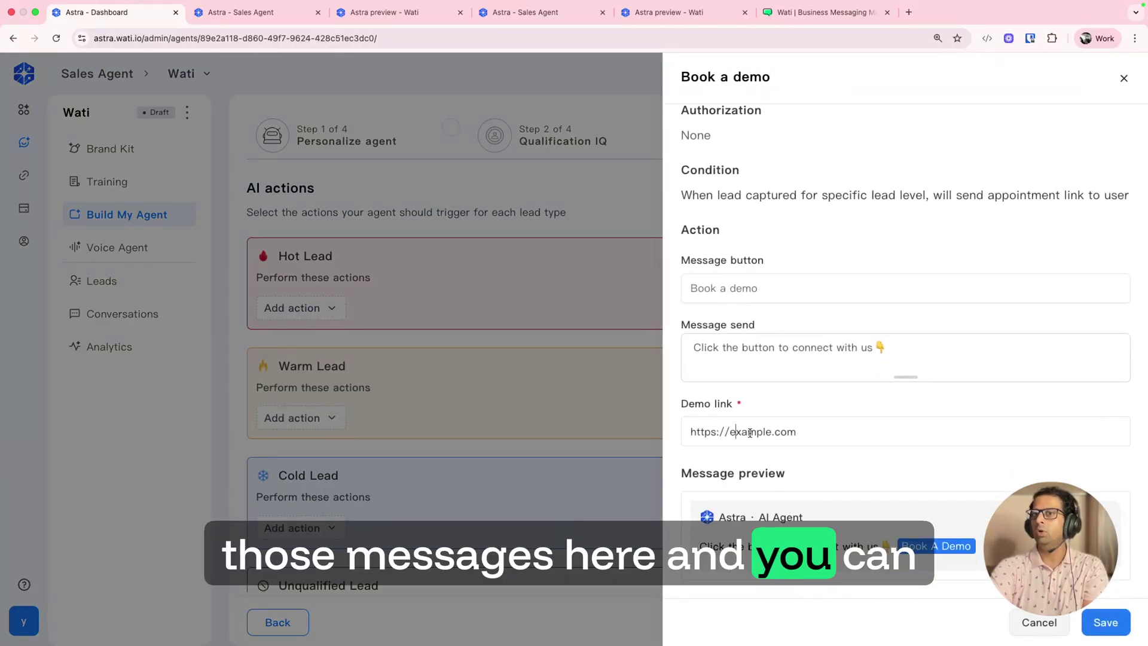
drag(804, 431, 571, 424)
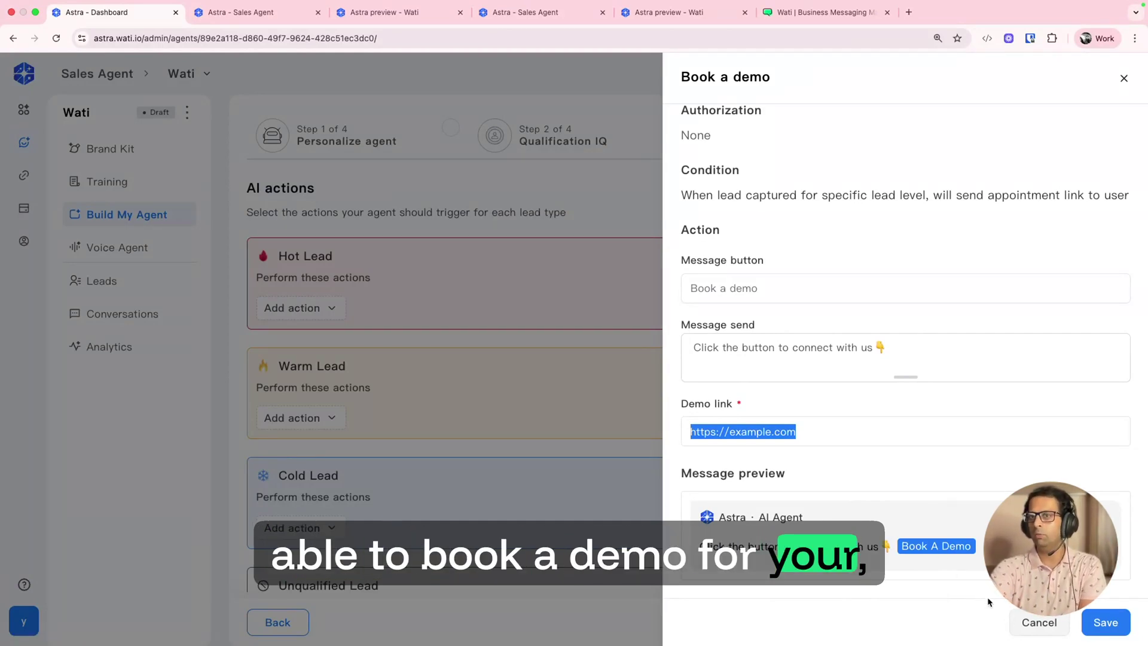
click(1029, 624)
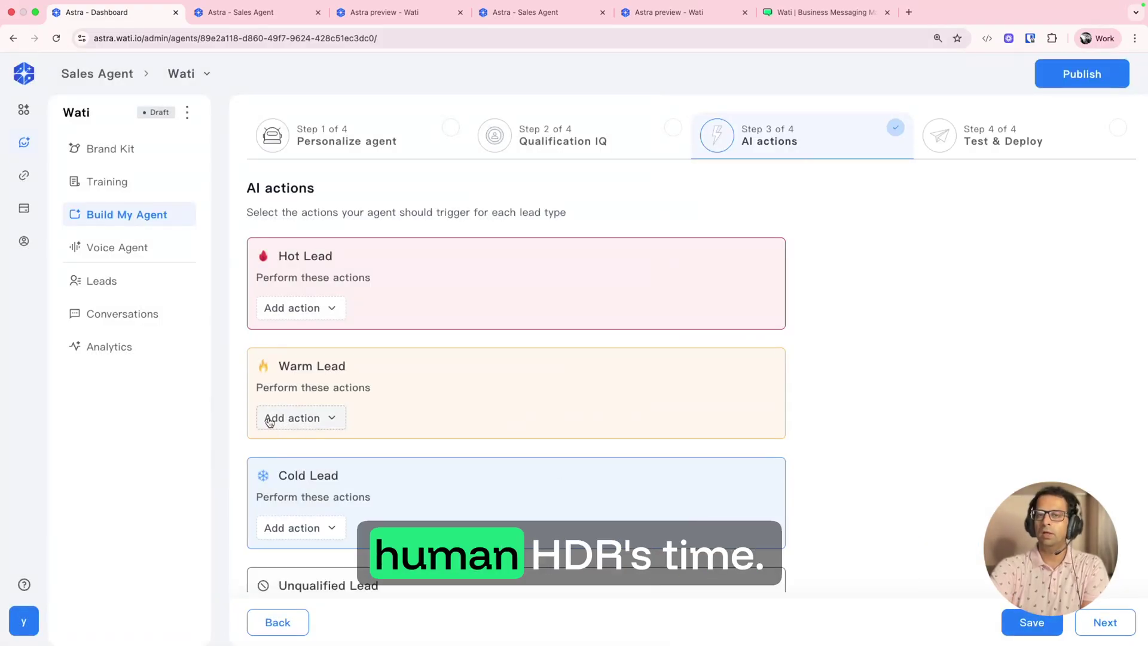
scroll(305, 450, down, 1)
click(293, 499)
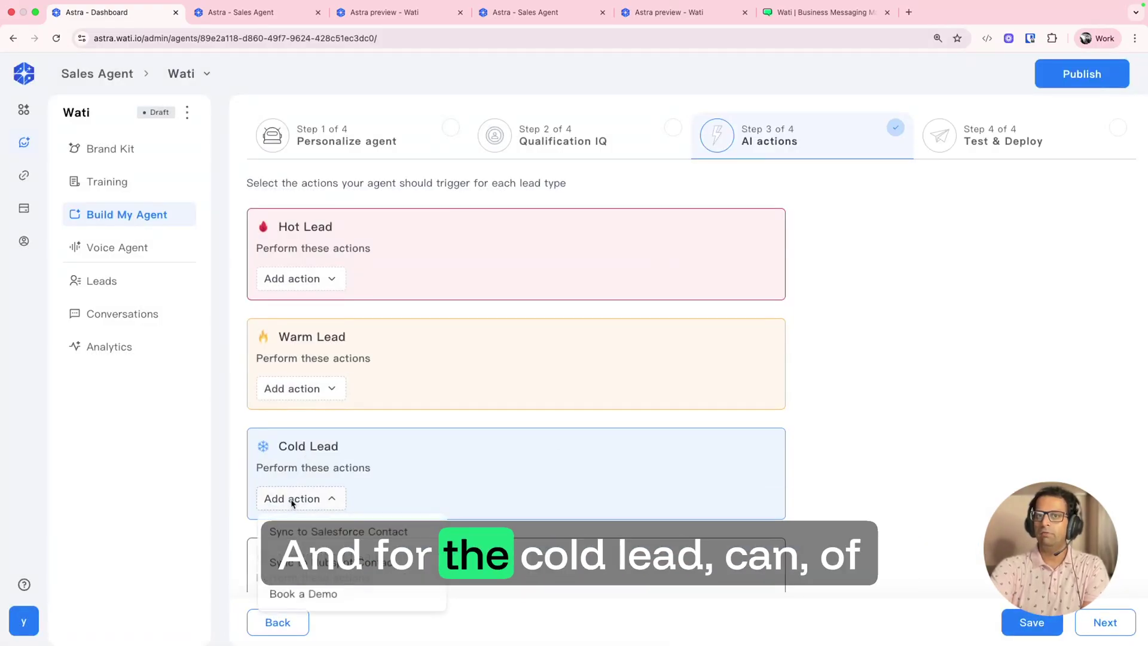
click(321, 534)
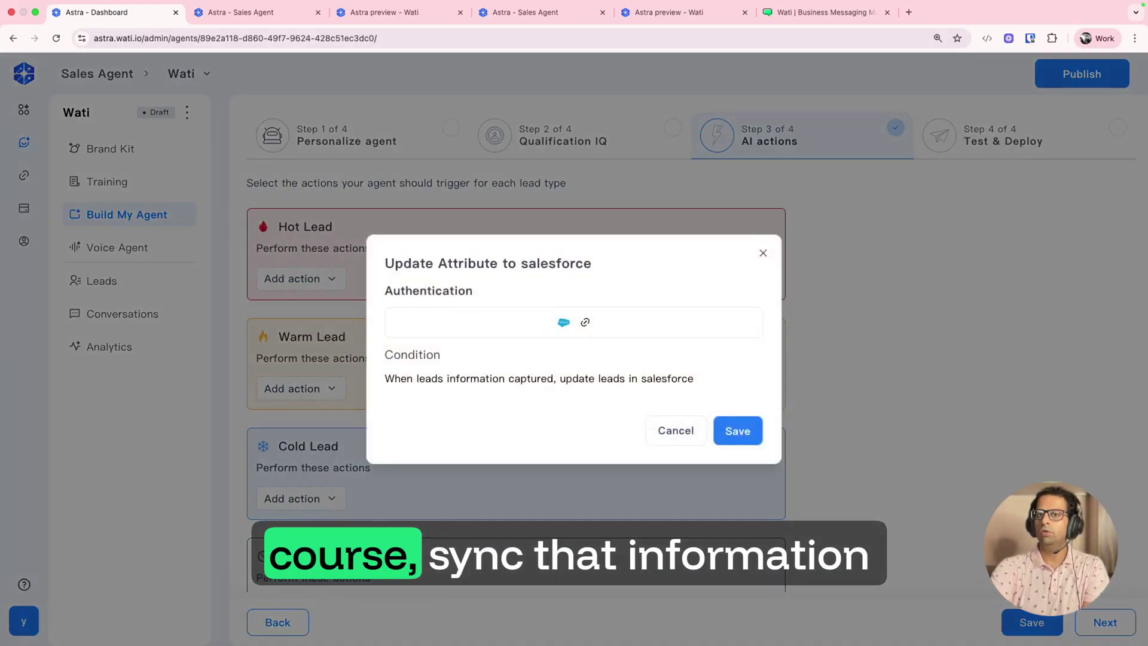
click(675, 431)
click(295, 489)
click(377, 499)
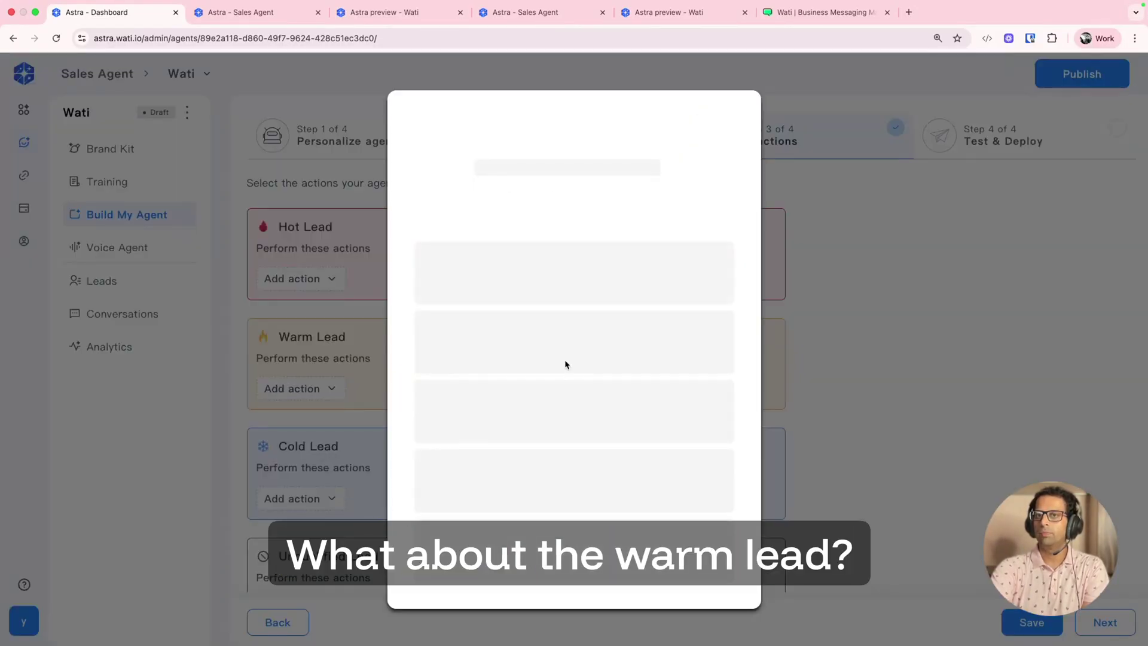
click(266, 366)
click(295, 387)
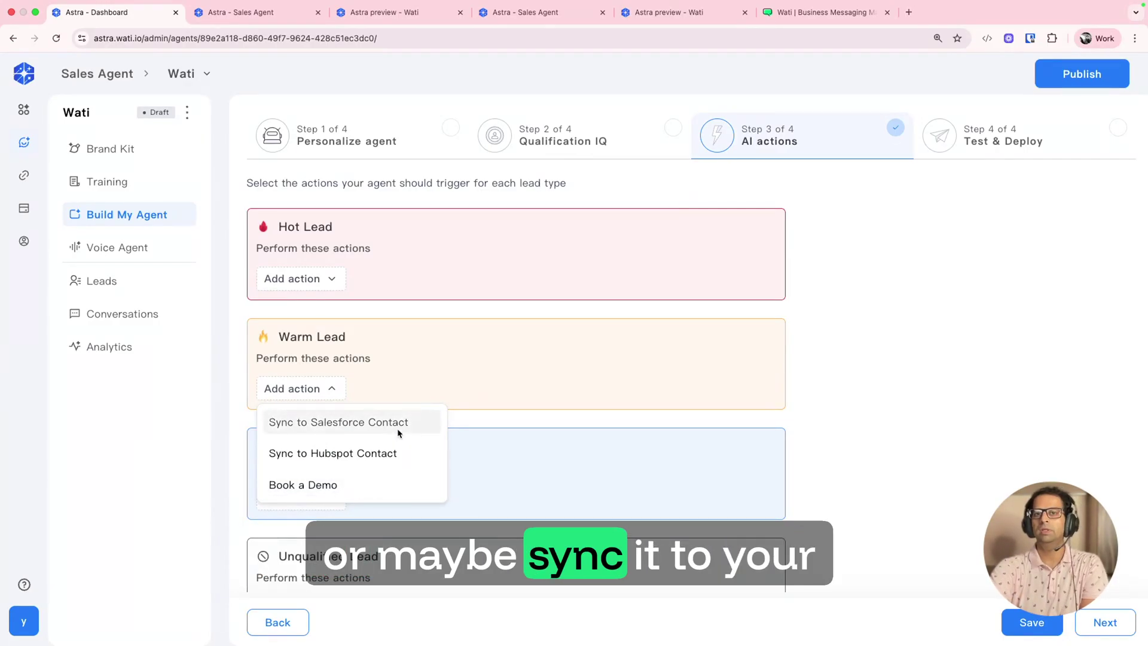
click(568, 384)
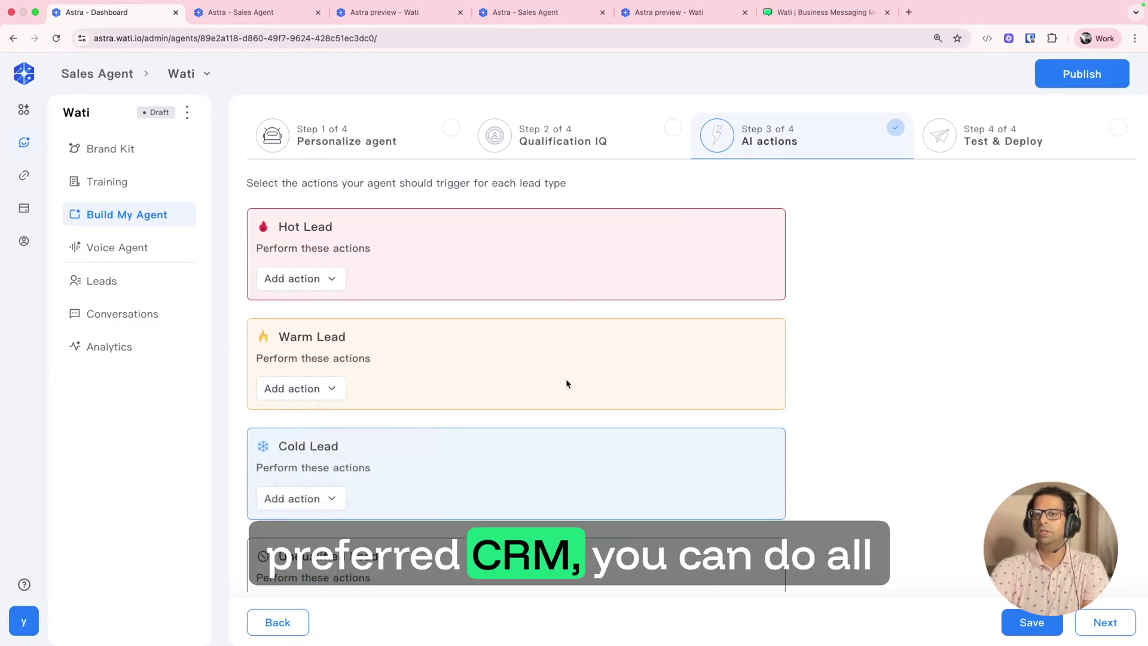
scroll(567, 384, down, 1)
scroll(566, 382, up, 2)
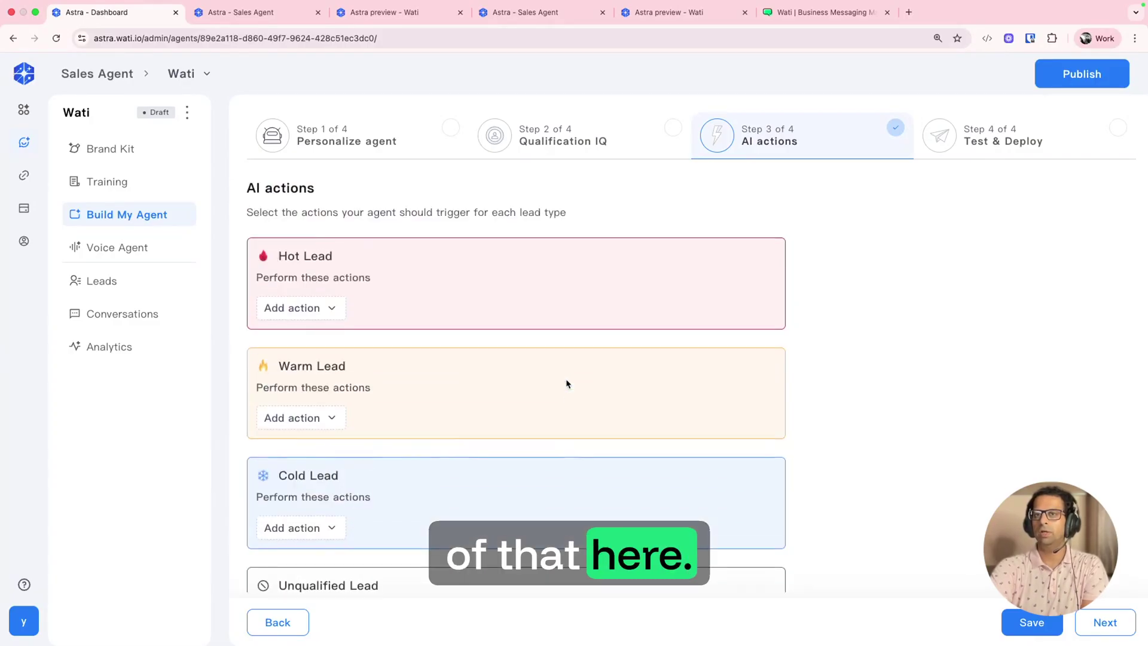
Step: In Test & Deploy, ask about Wati's benefits and enter the lead's first and last name
click(994, 142)
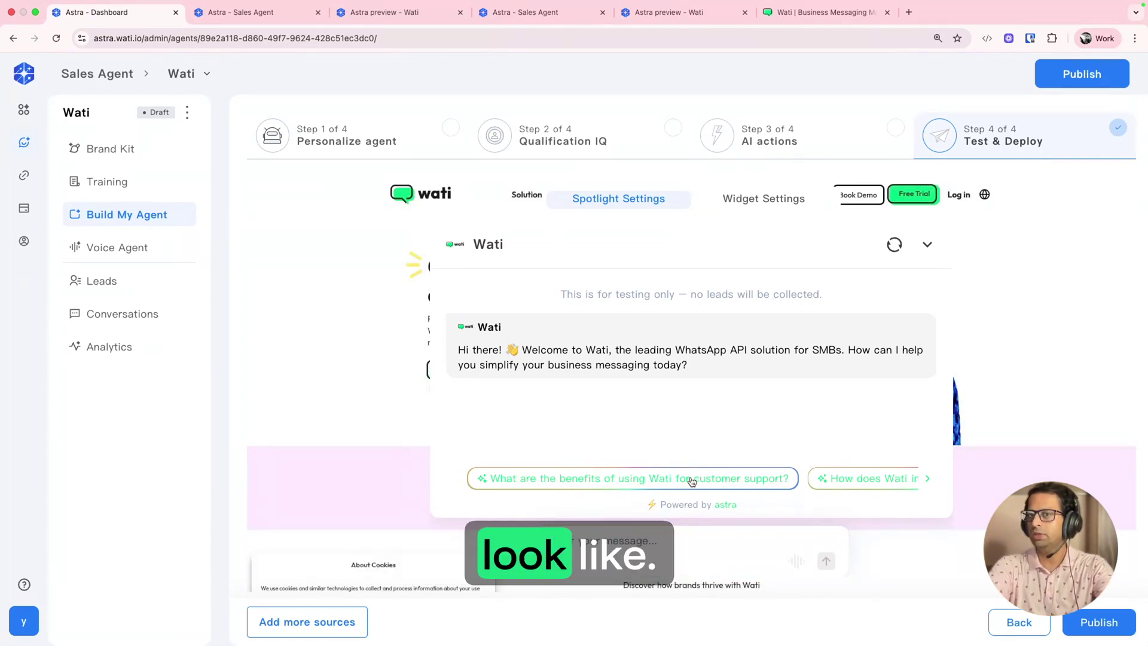
click(609, 482)
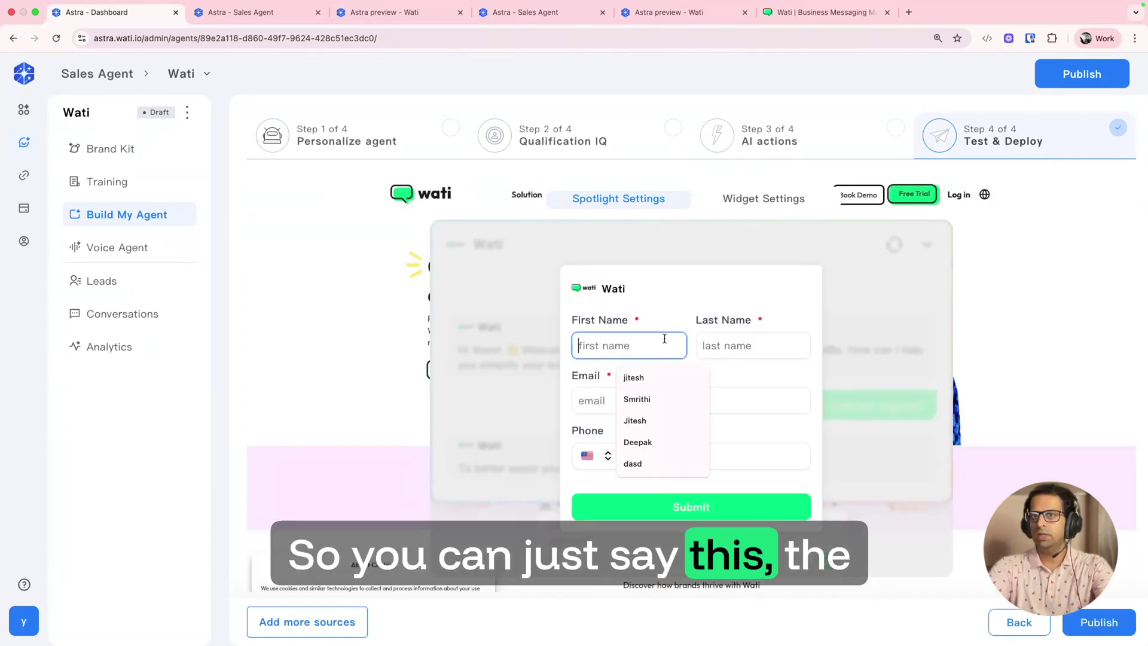
key(Tab)
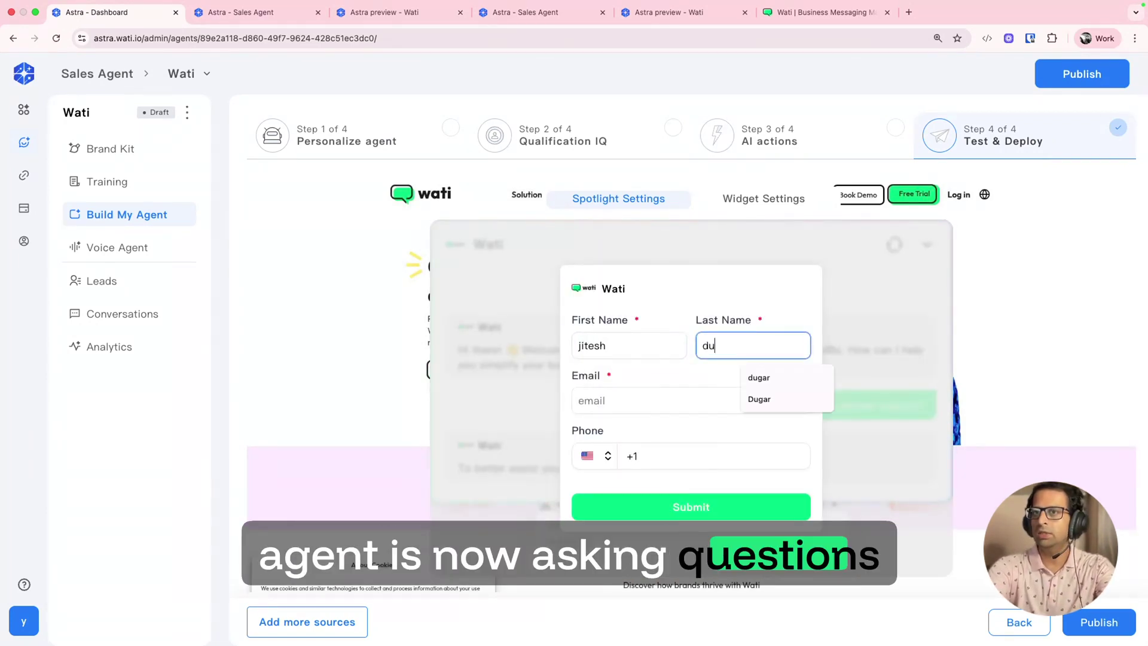
key(Tab)
text(jitesh)
Step: Accept the suggested email, submit the lead details form, and publish the agent
key(Down)
key(Return)
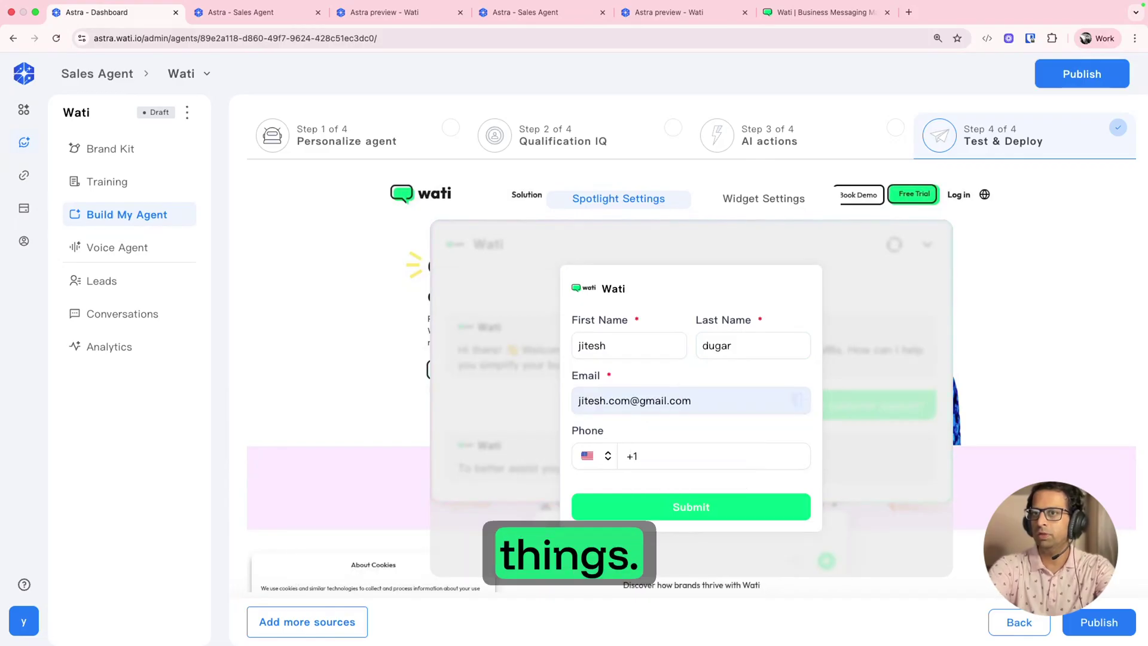
key(Return)
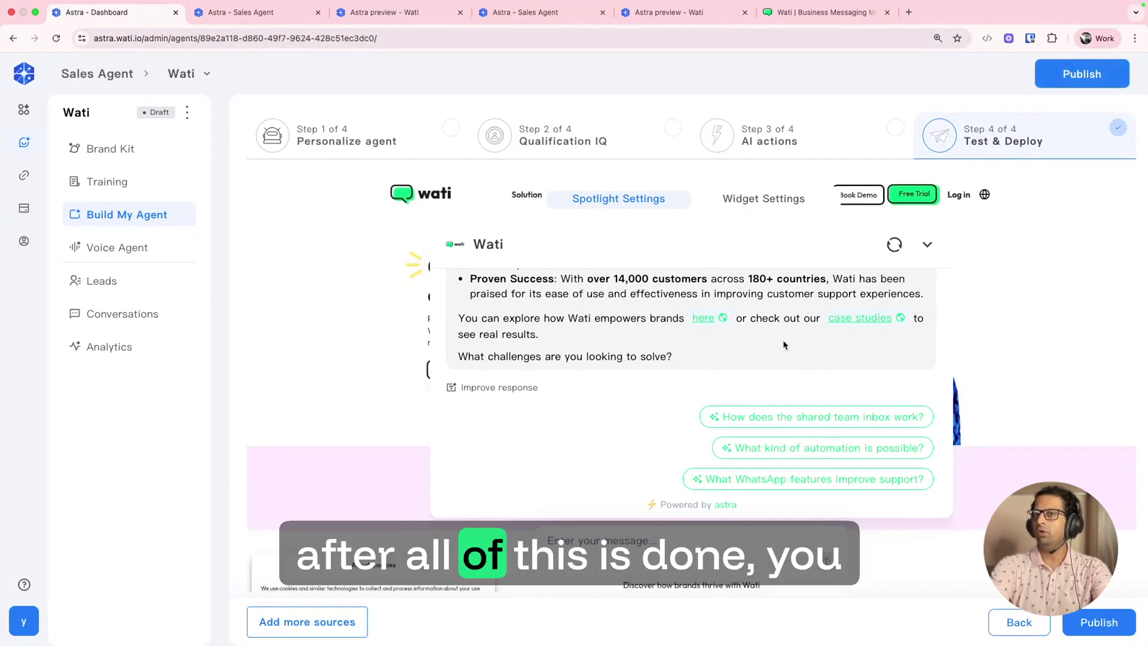
click(1081, 73)
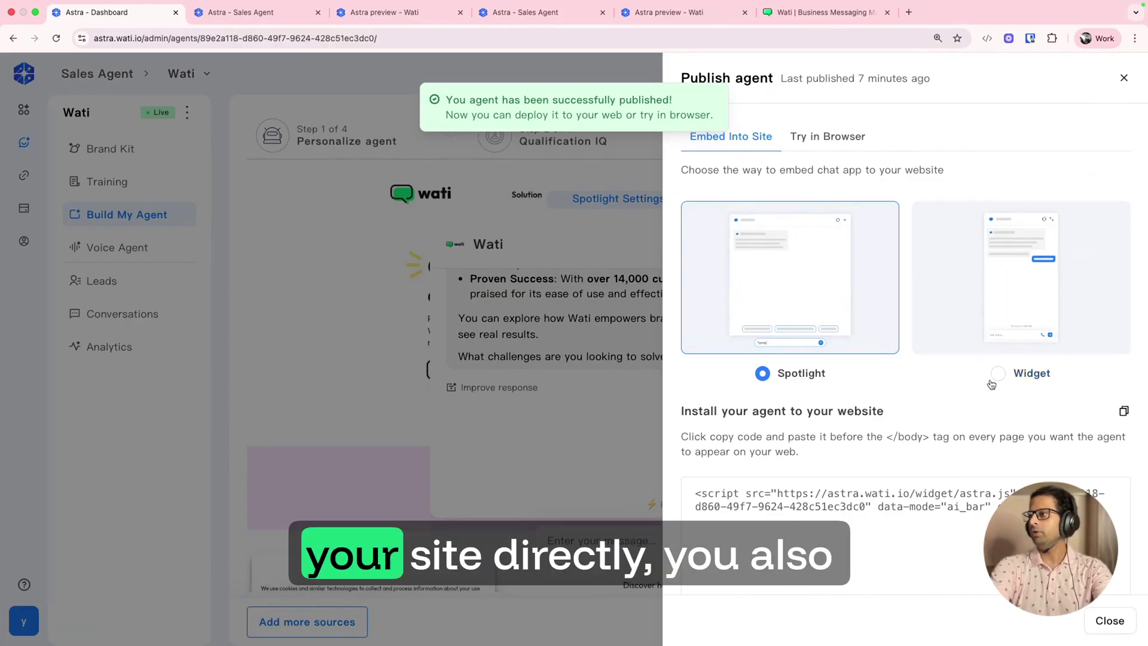
Step: Show the try-in-browser link and open the Spotlight and Widget demos in new tabs
click(824, 139)
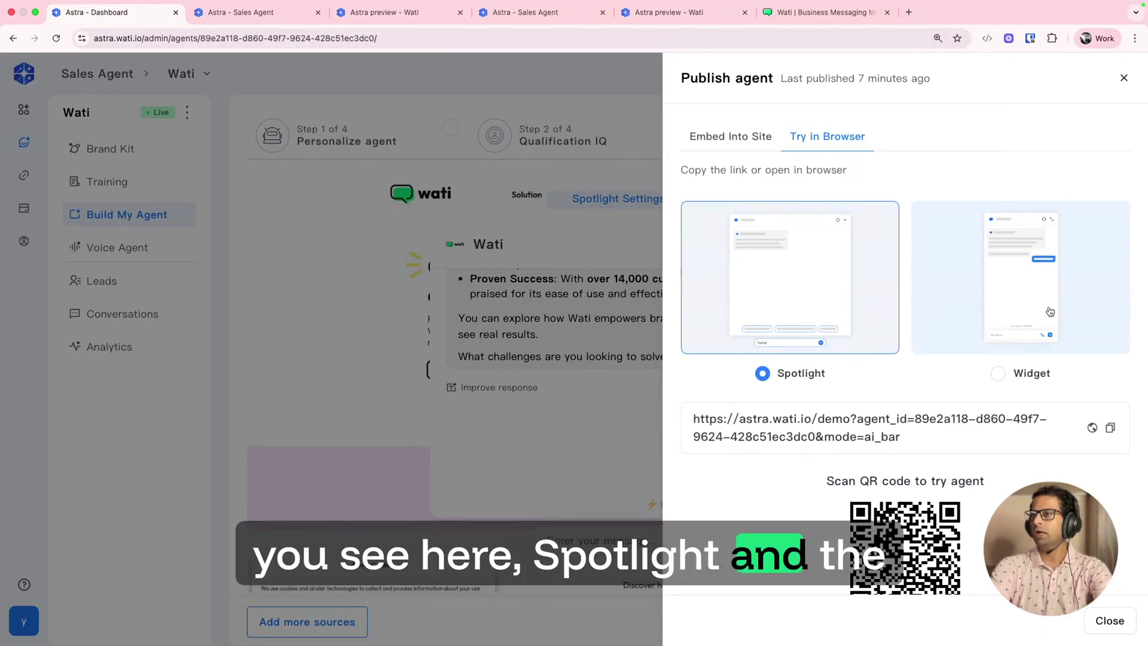
click(1092, 429)
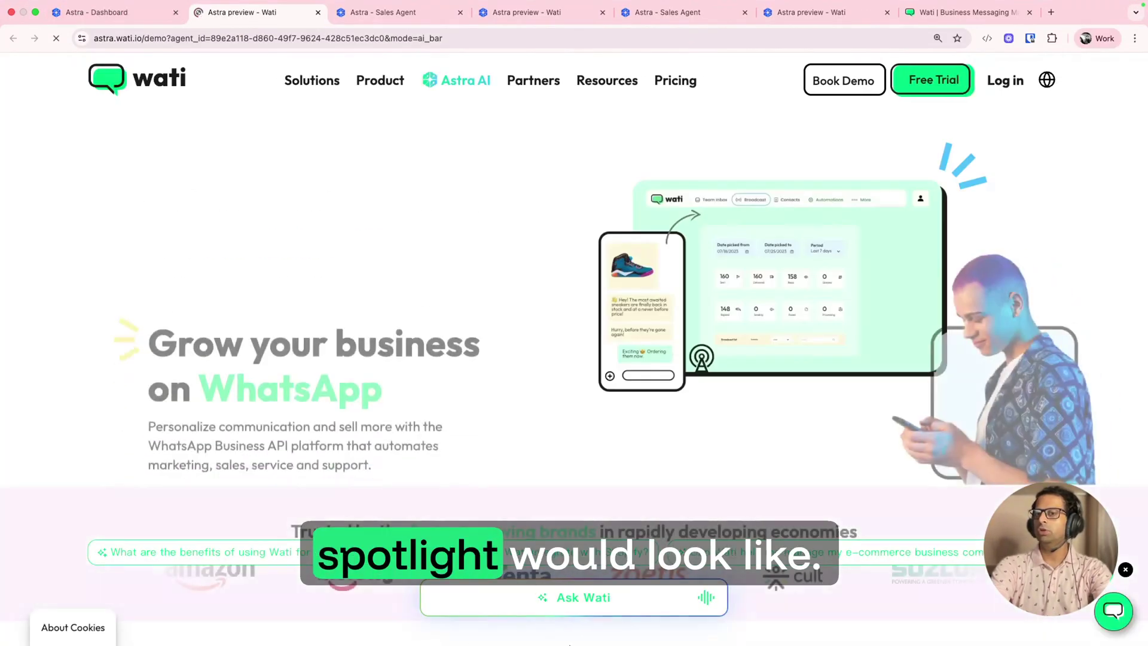
scroll(686, 488, down, 8)
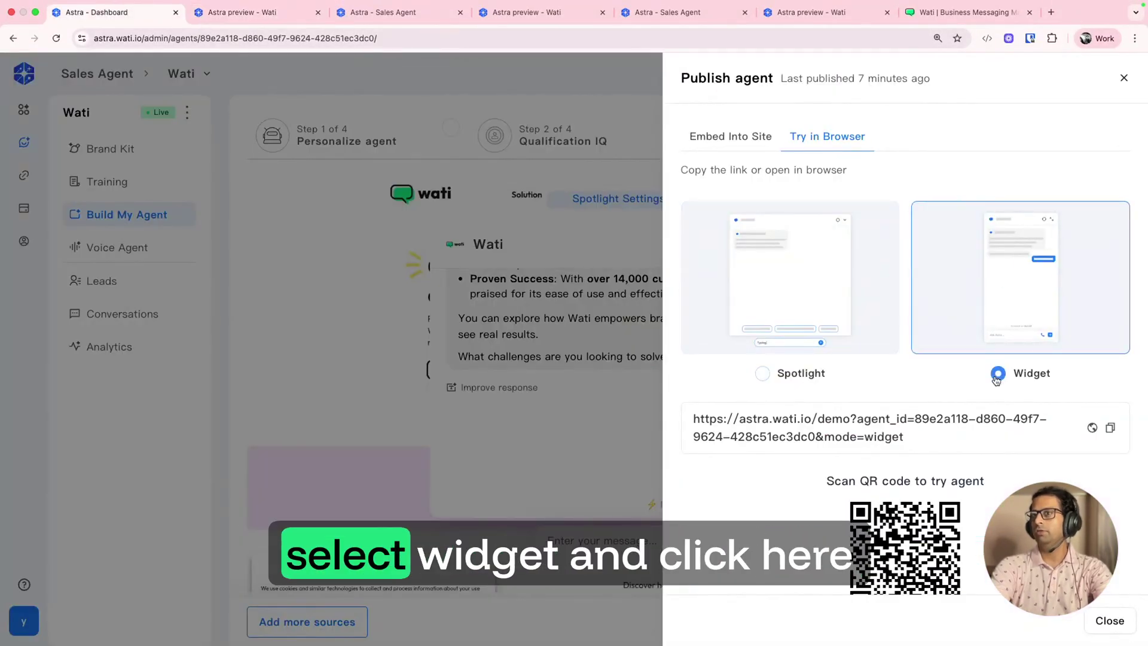
click(1090, 428)
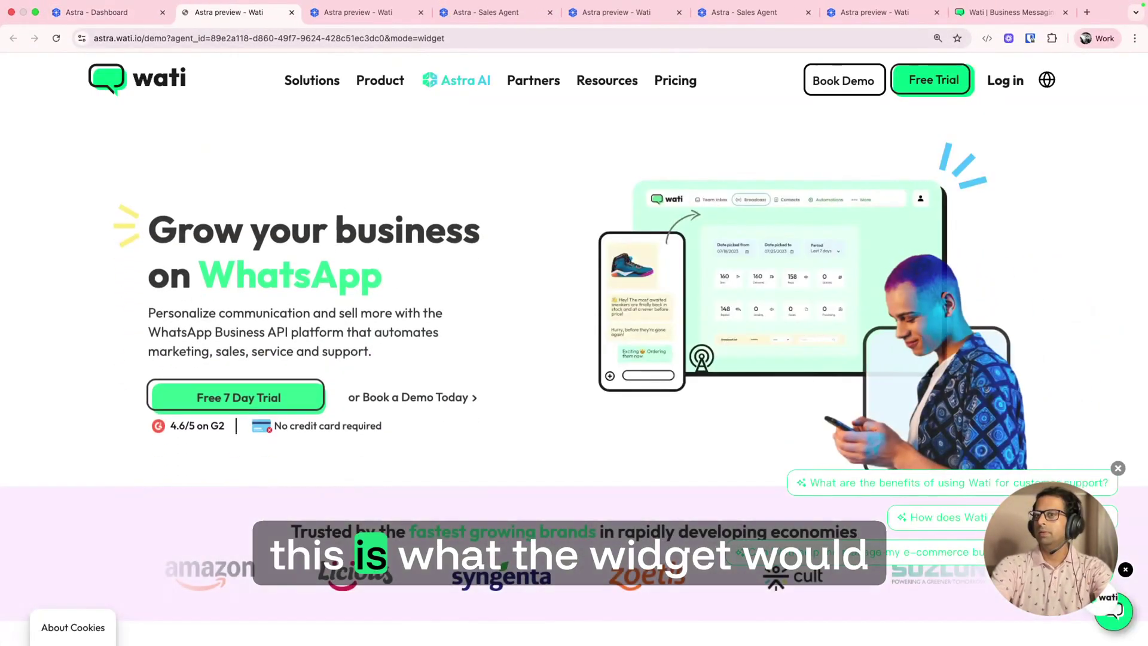
Step: Close the widget chat and open the chat from the Ask Wati bar preview
click(1109, 602)
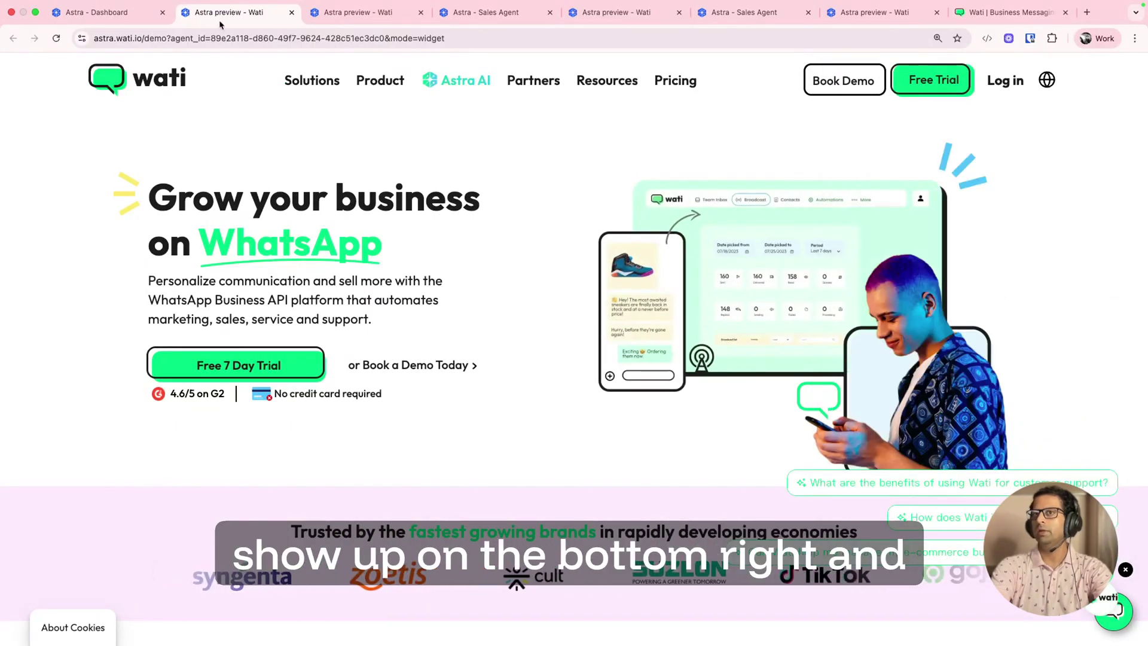
click(361, 15)
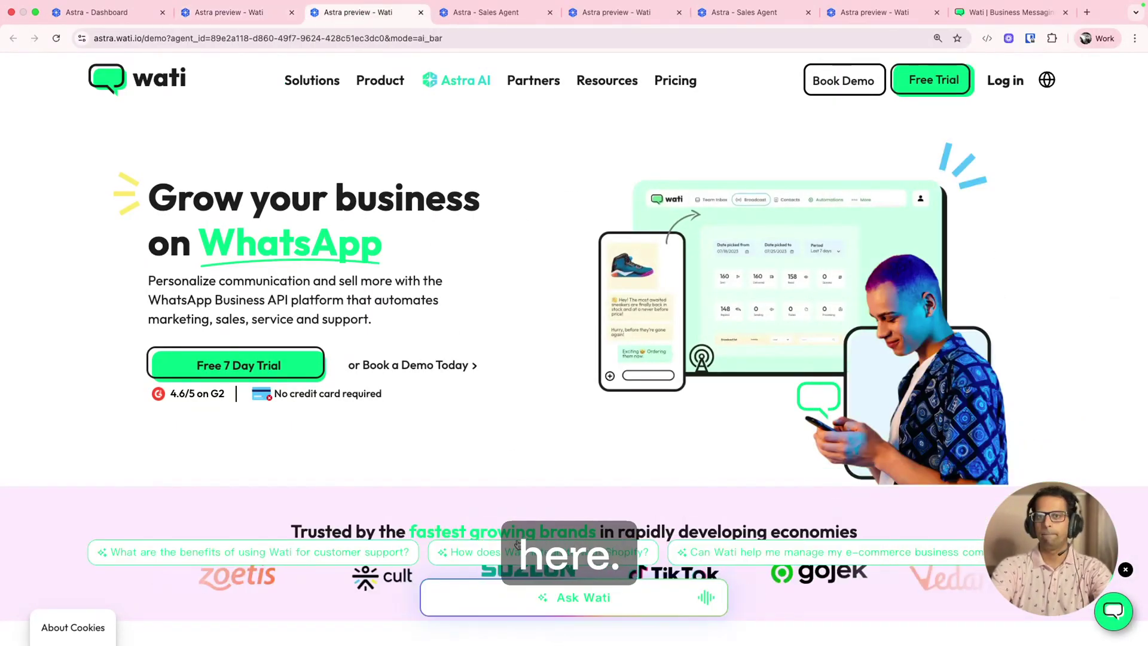
click(503, 606)
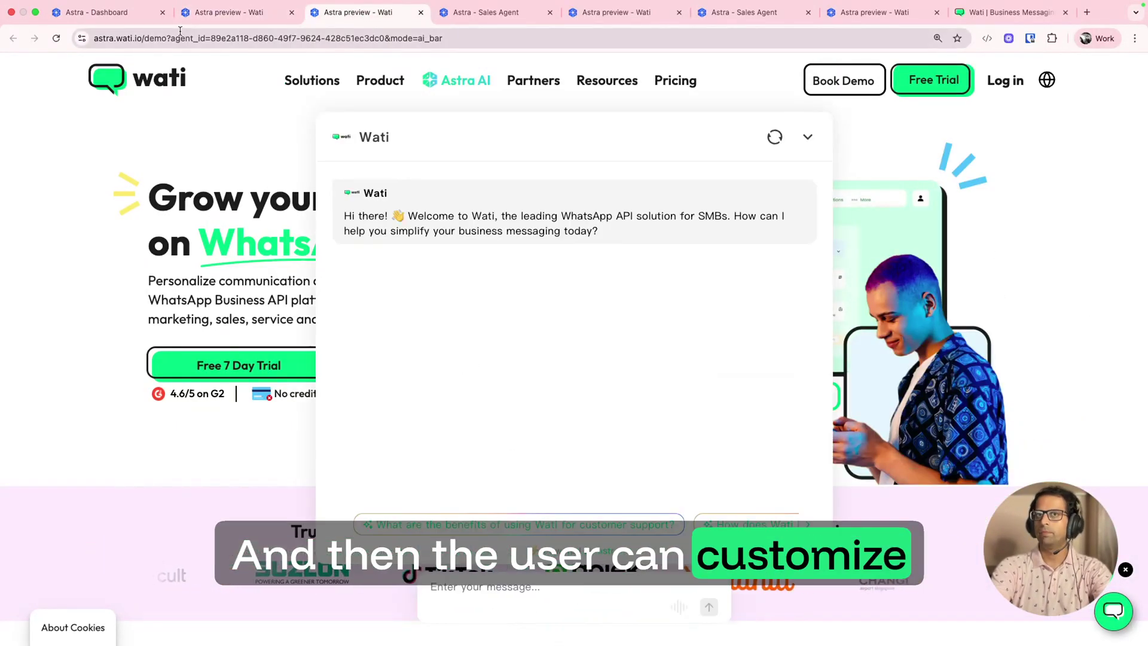
Step: Close the publish agent panel and browse the agent's Spotlight Brand Kit settings
click(92, 12)
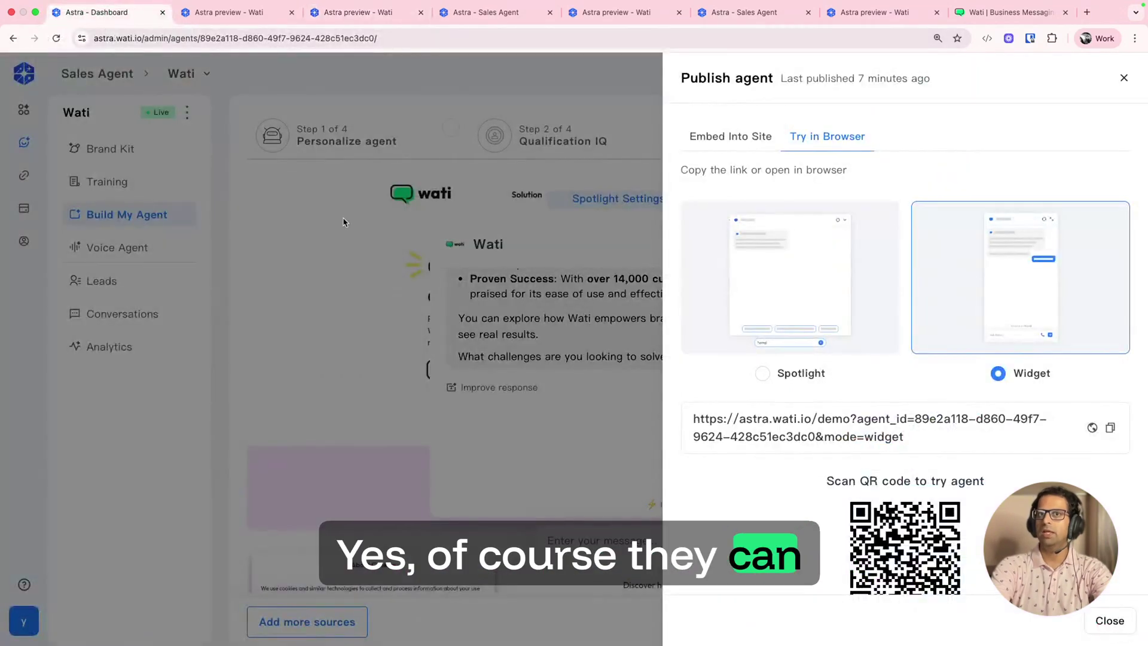
click(1124, 81)
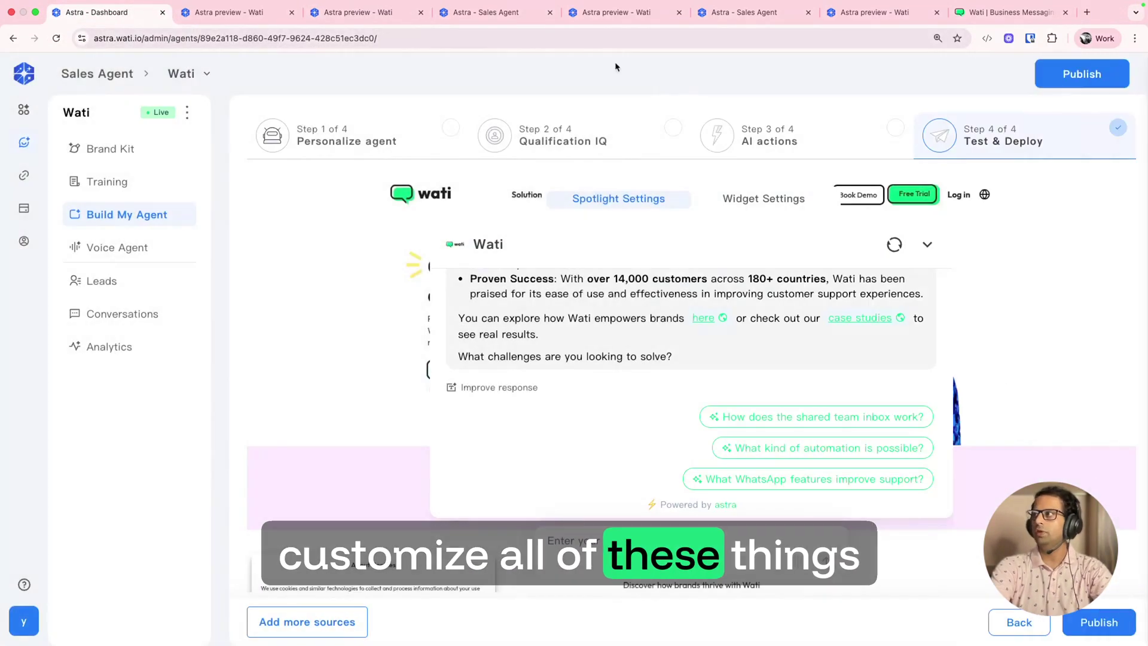
click(115, 148)
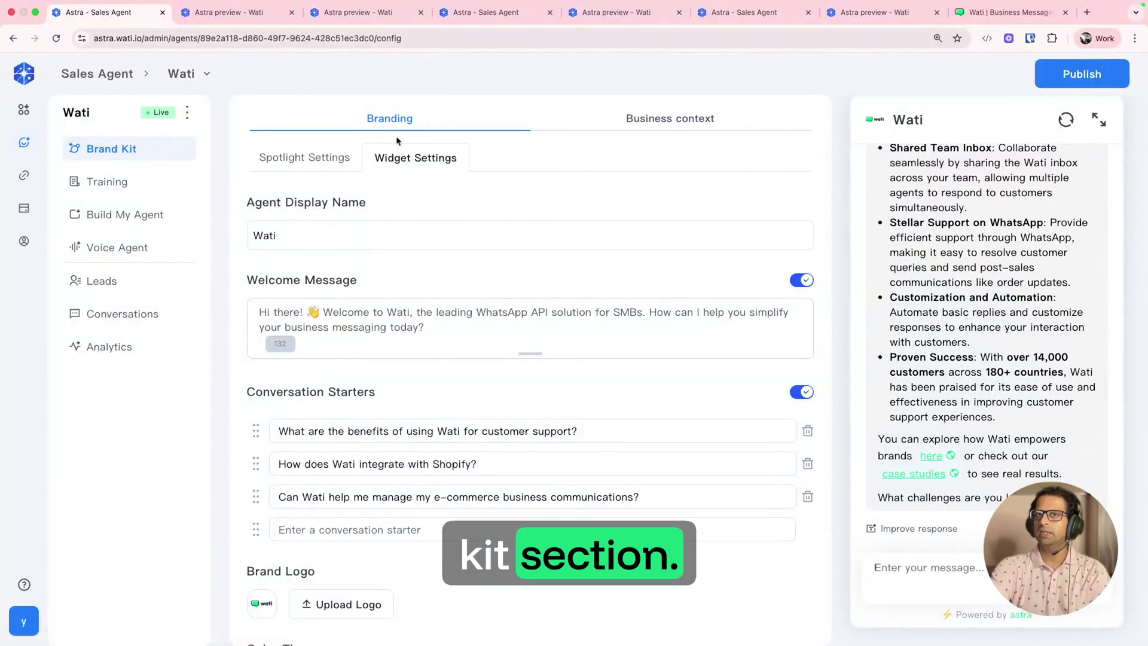
scroll(369, 389, down, 3)
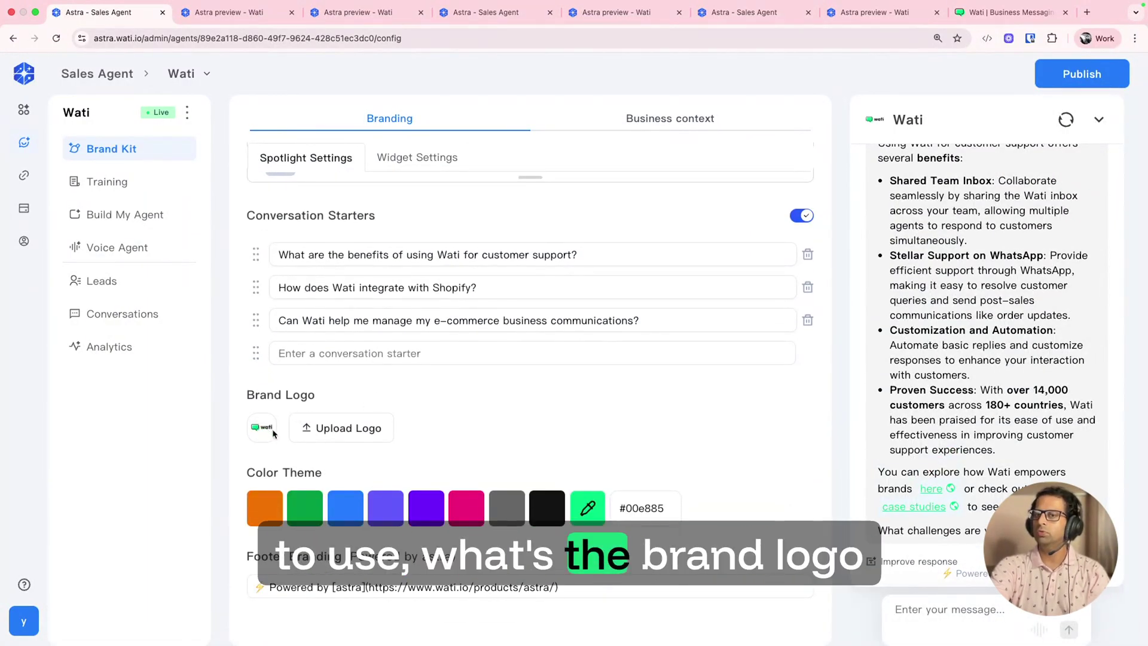
Step: View the Widget branding settings, then bring up the agent's empty Collected Leads list
scroll(337, 269, up, 3)
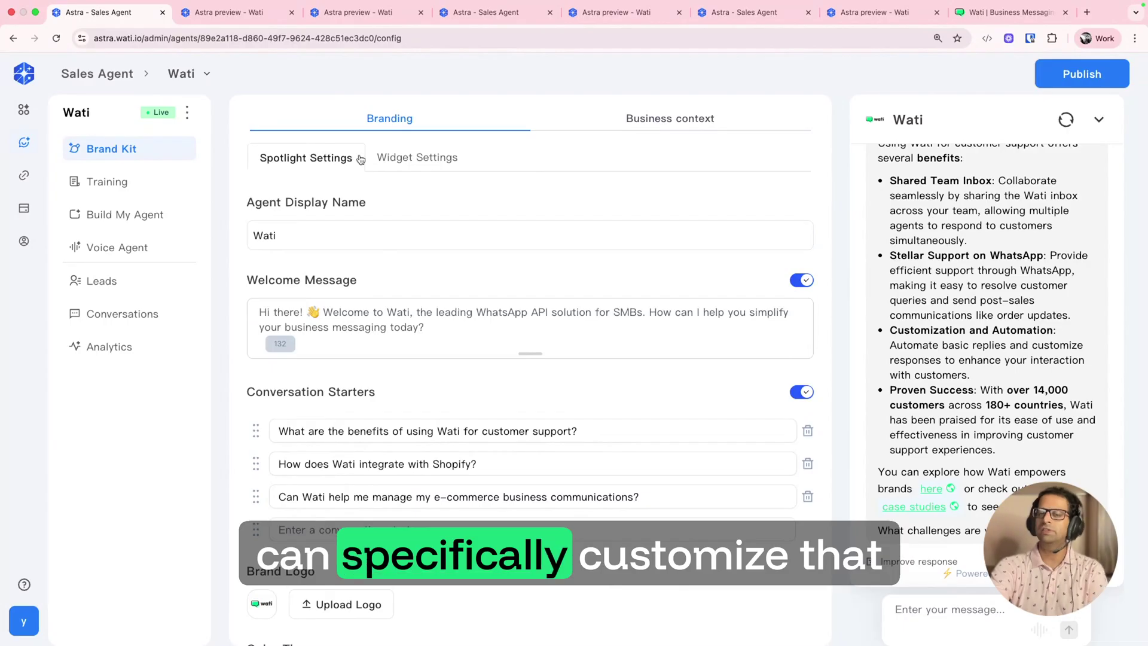
click(414, 162)
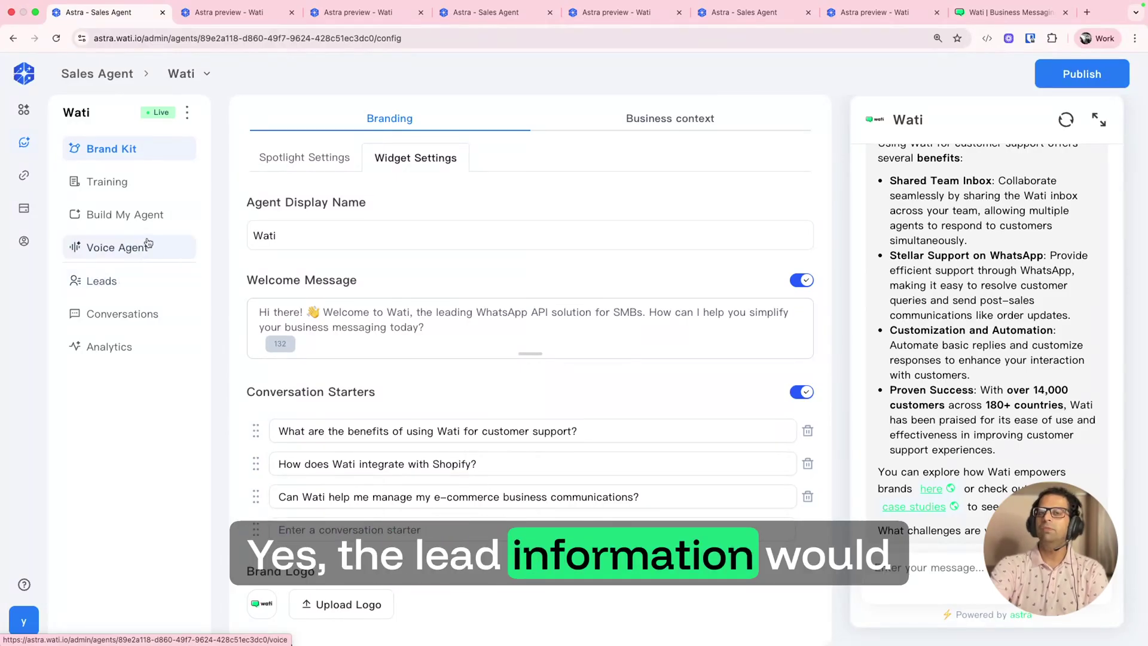
click(130, 281)
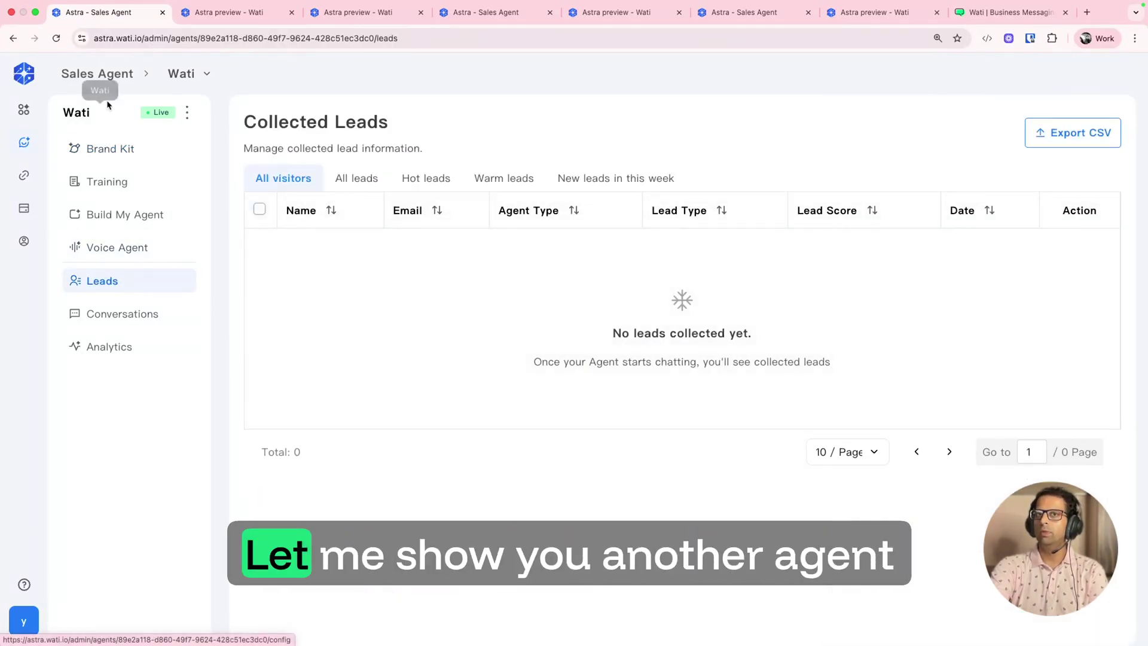
Step: Go back to the sales agents list and open the other Wati agent's leads
click(98, 75)
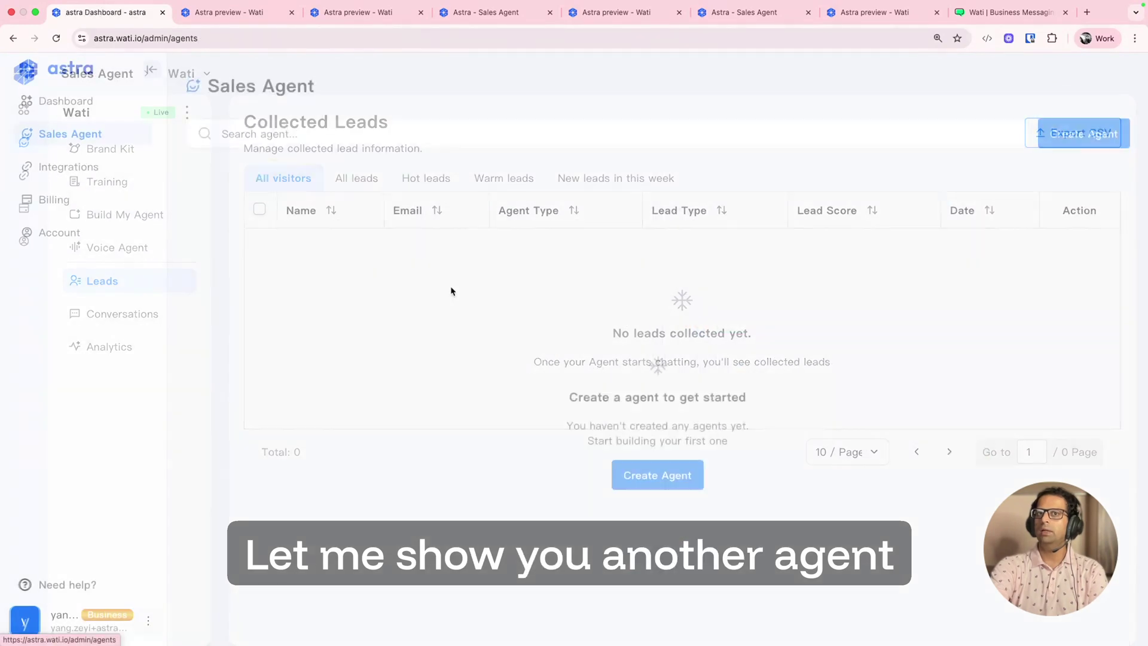
click(247, 204)
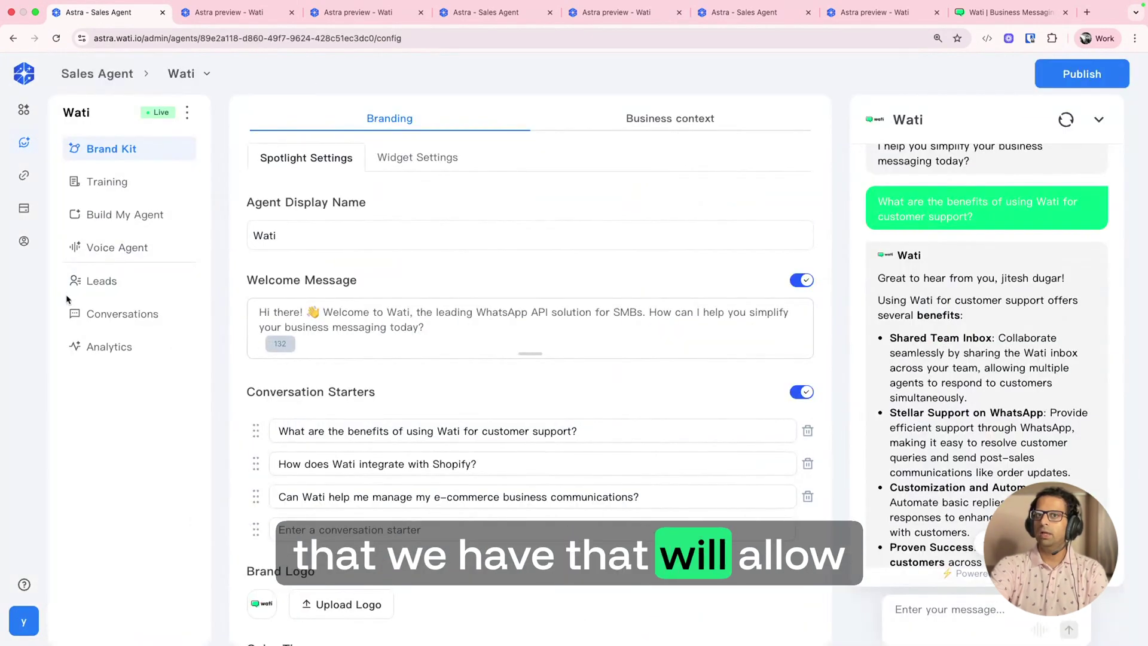
click(98, 281)
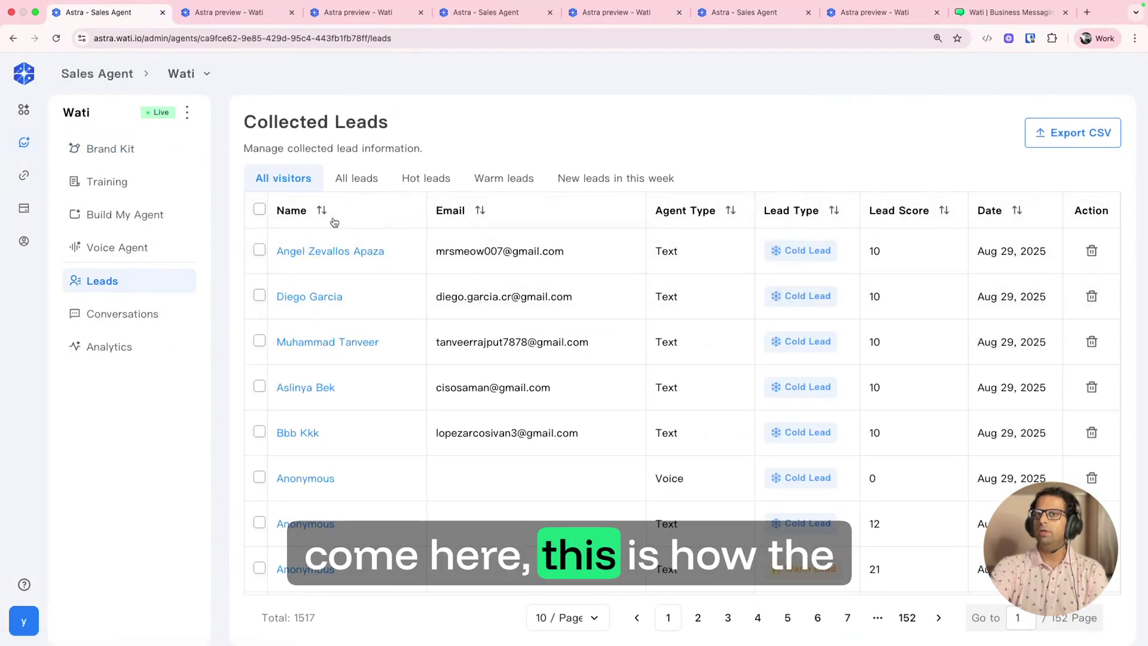
Step: Filter the leads to Hot leads and open insights for the 113-score lead
click(367, 179)
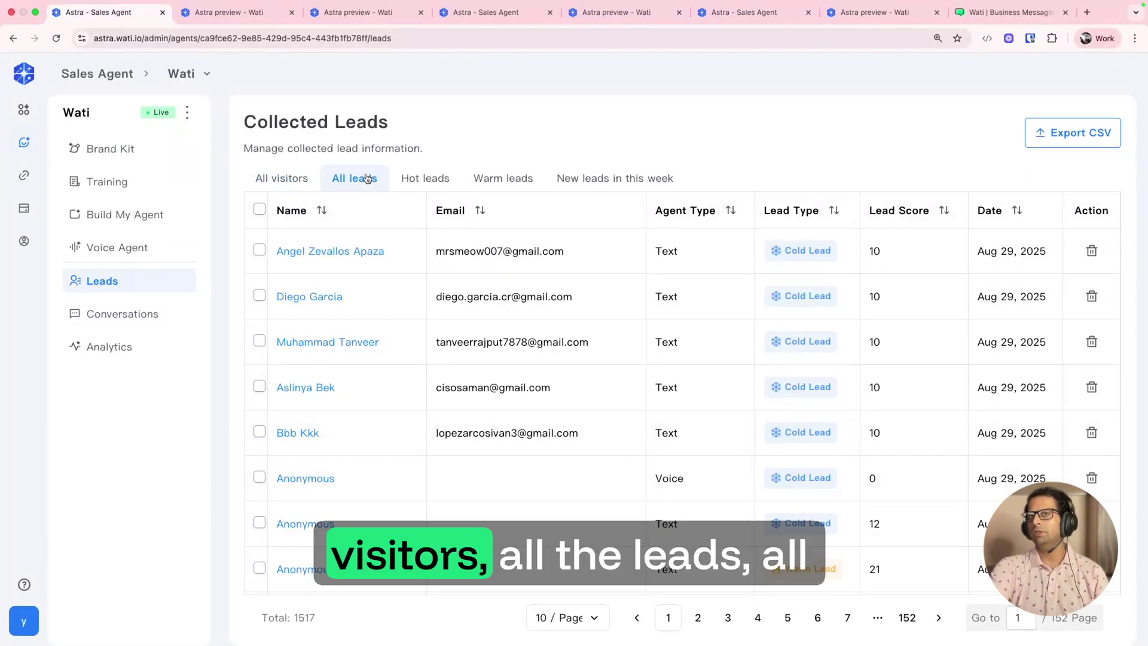
click(430, 180)
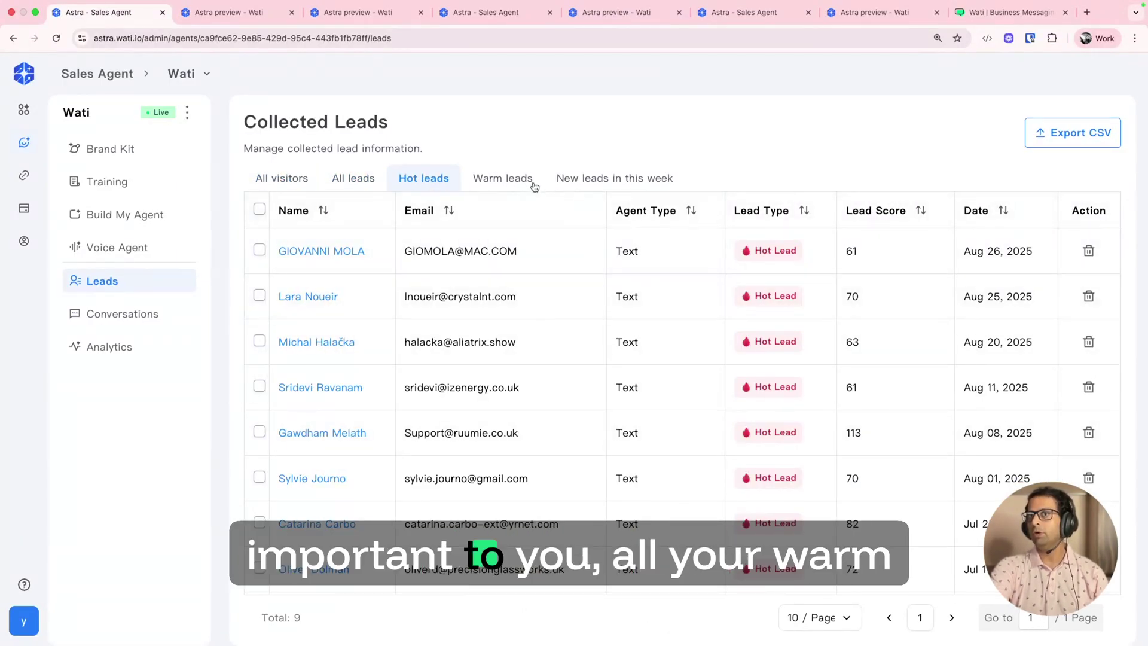
click(604, 181)
click(423, 175)
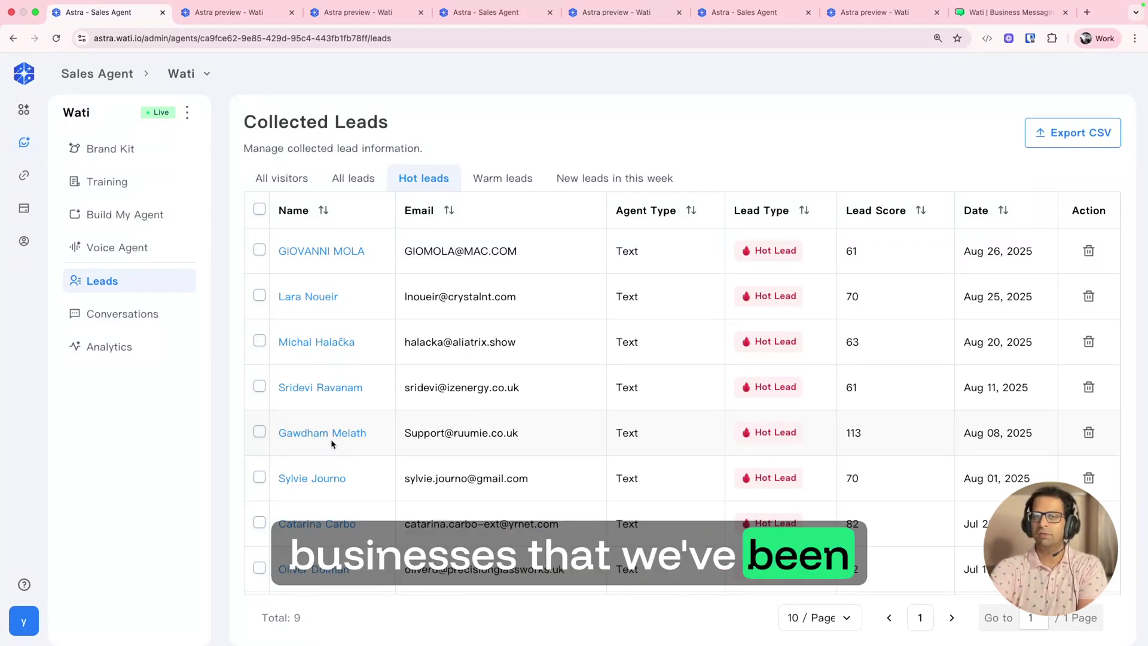
click(353, 435)
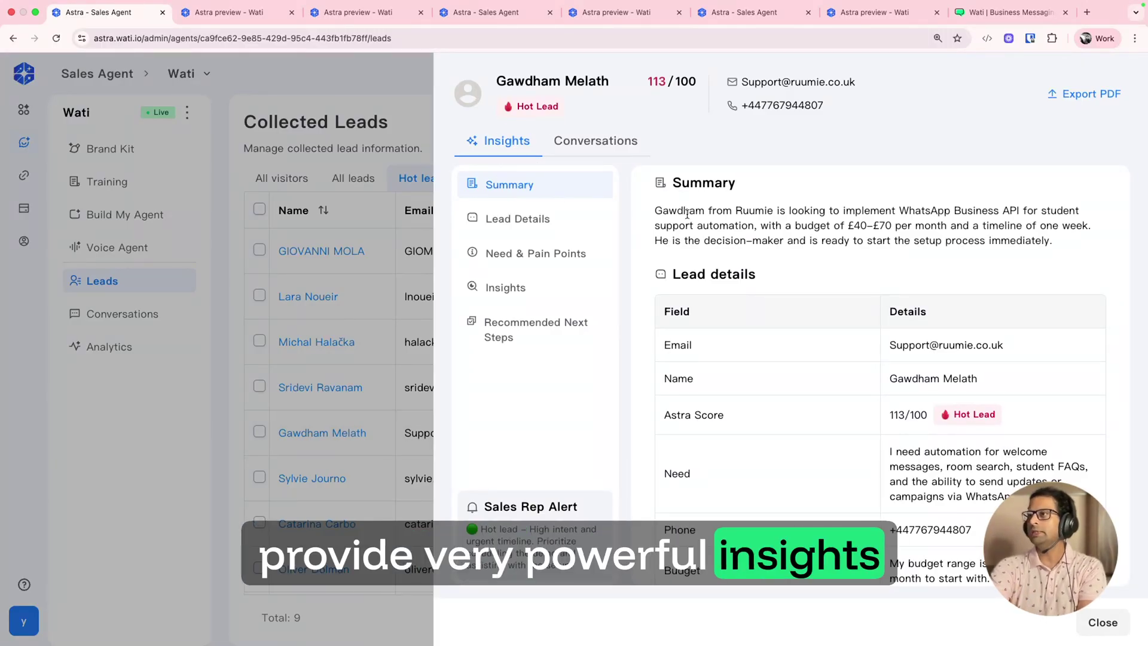
Step: Read the 113-point lead's summary, highlighting the sentence about the decision-maker
drag(653, 210, 978, 239)
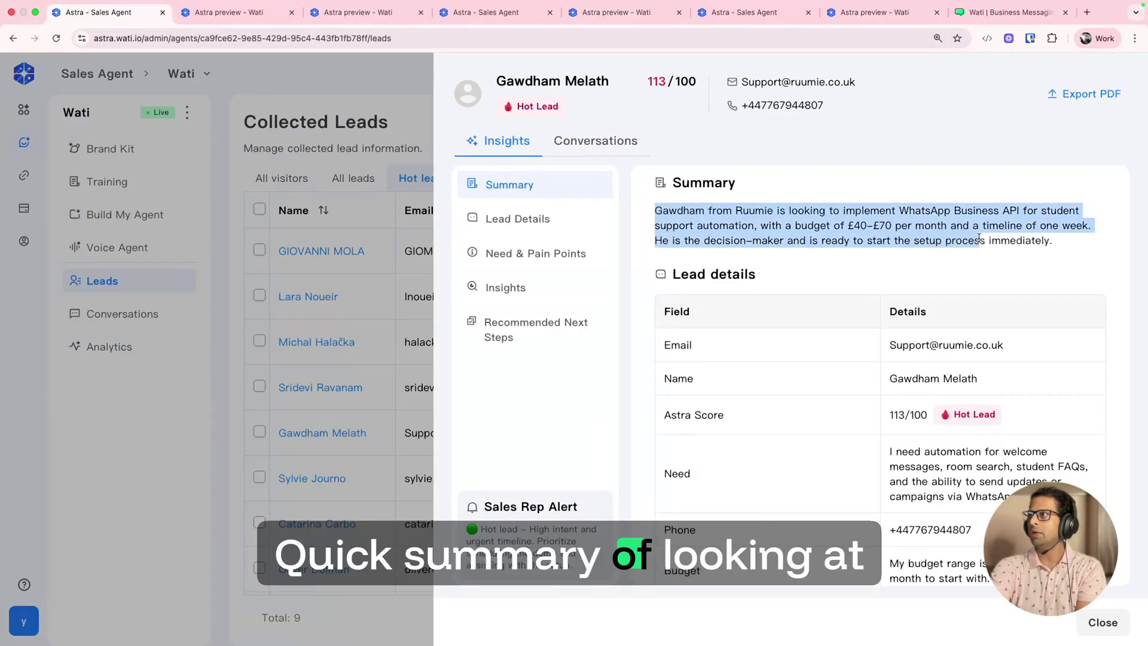
click(841, 223)
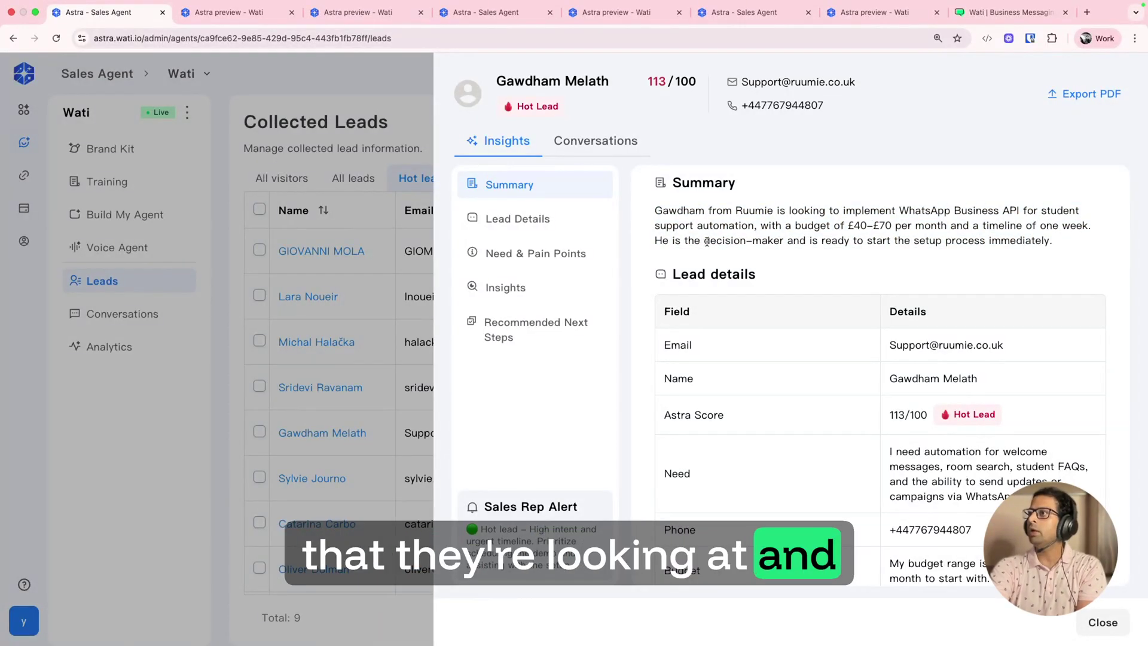
drag(654, 240, 997, 259)
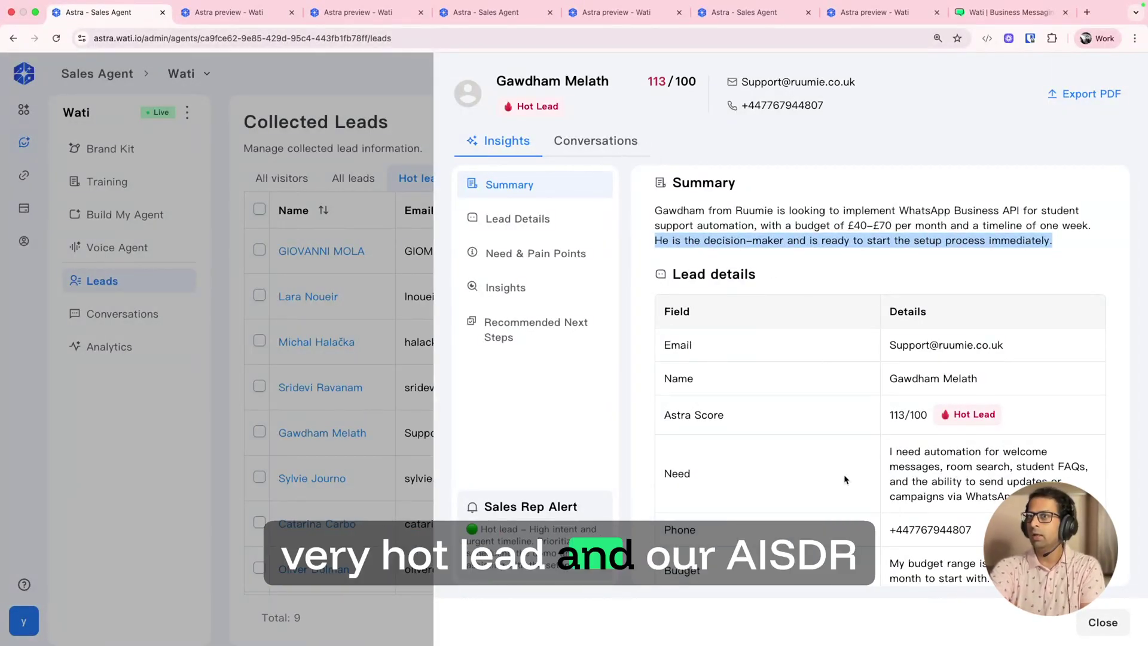
scroll(858, 517, down, 10)
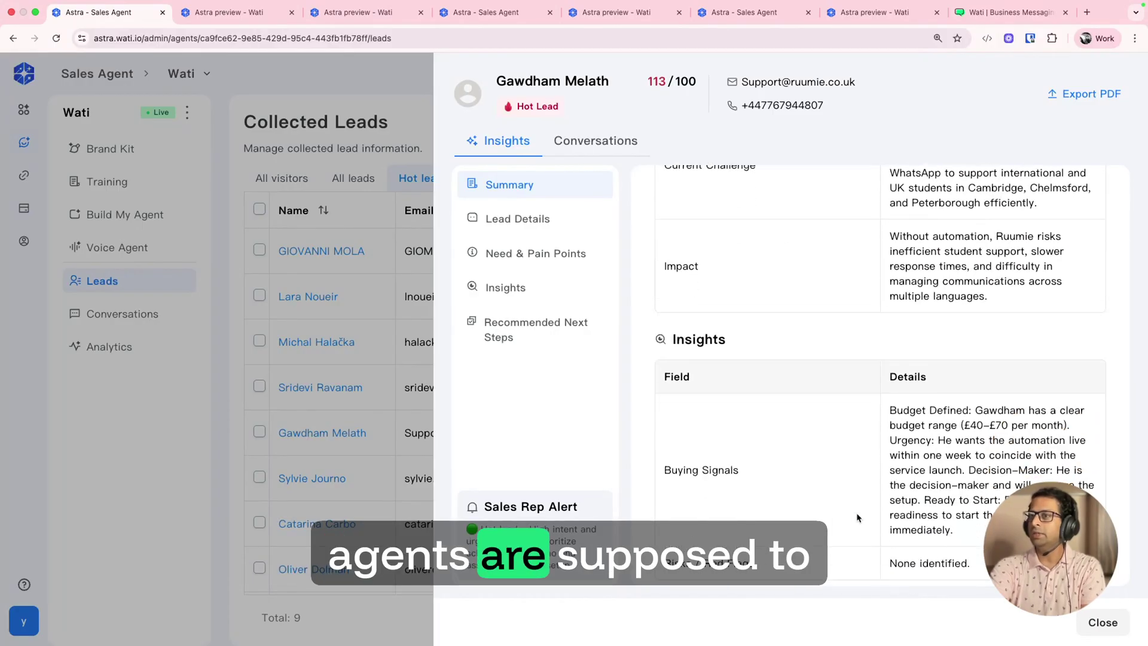
scroll(858, 517, up, 10)
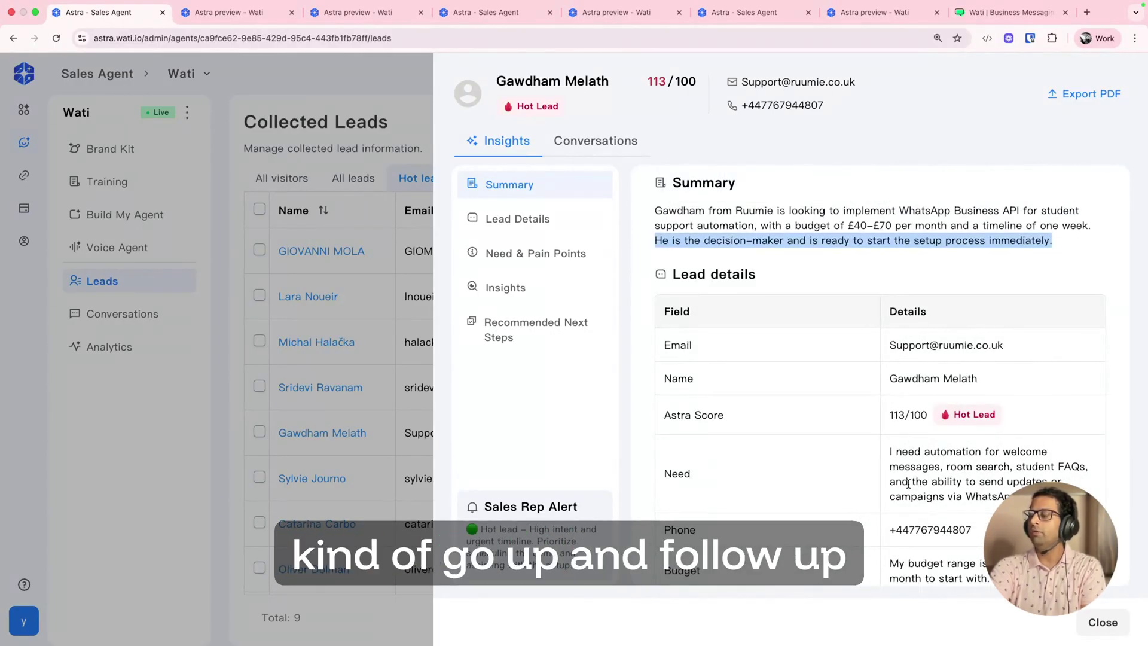
scroll(908, 483, down, 7)
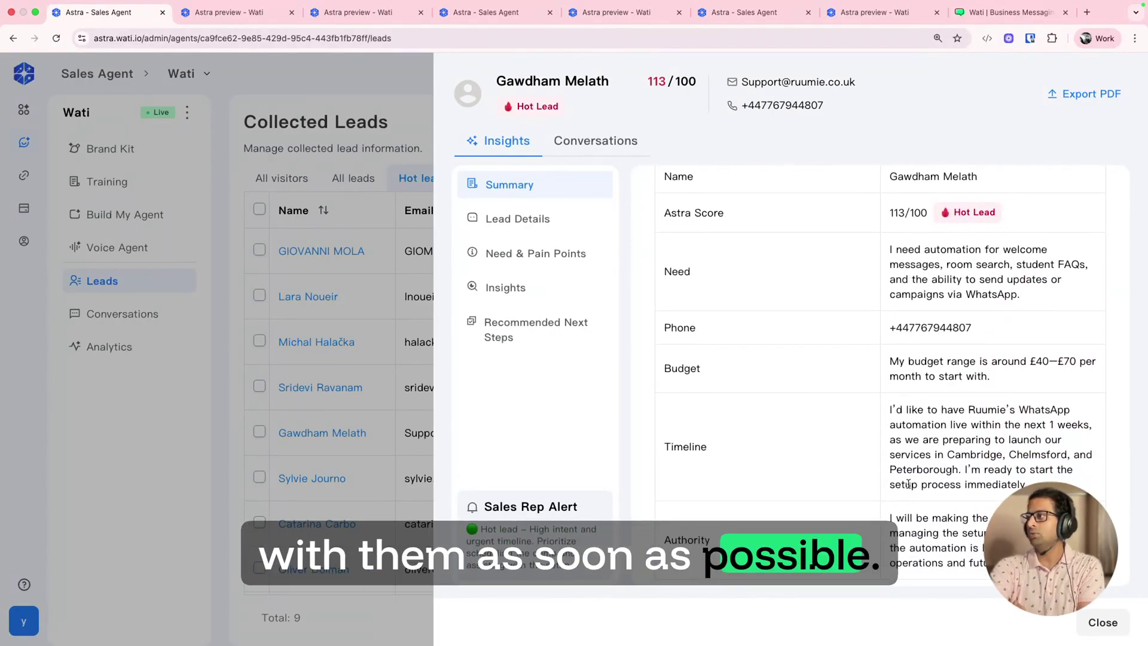
scroll(908, 483, down, 10)
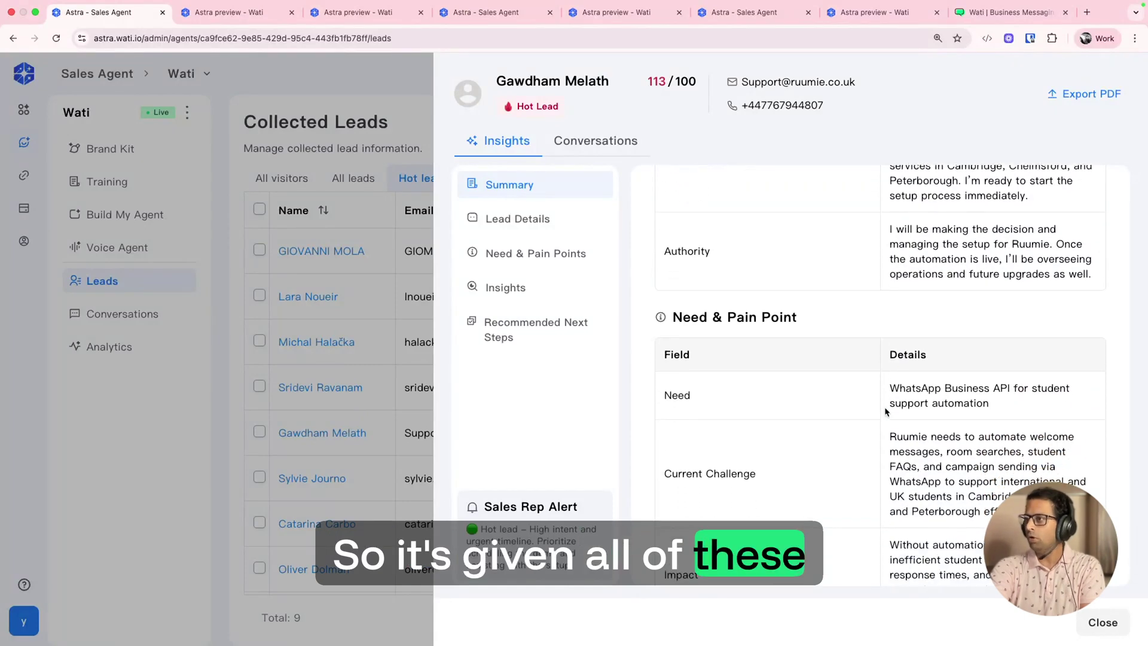
scroll(885, 412, down, 5)
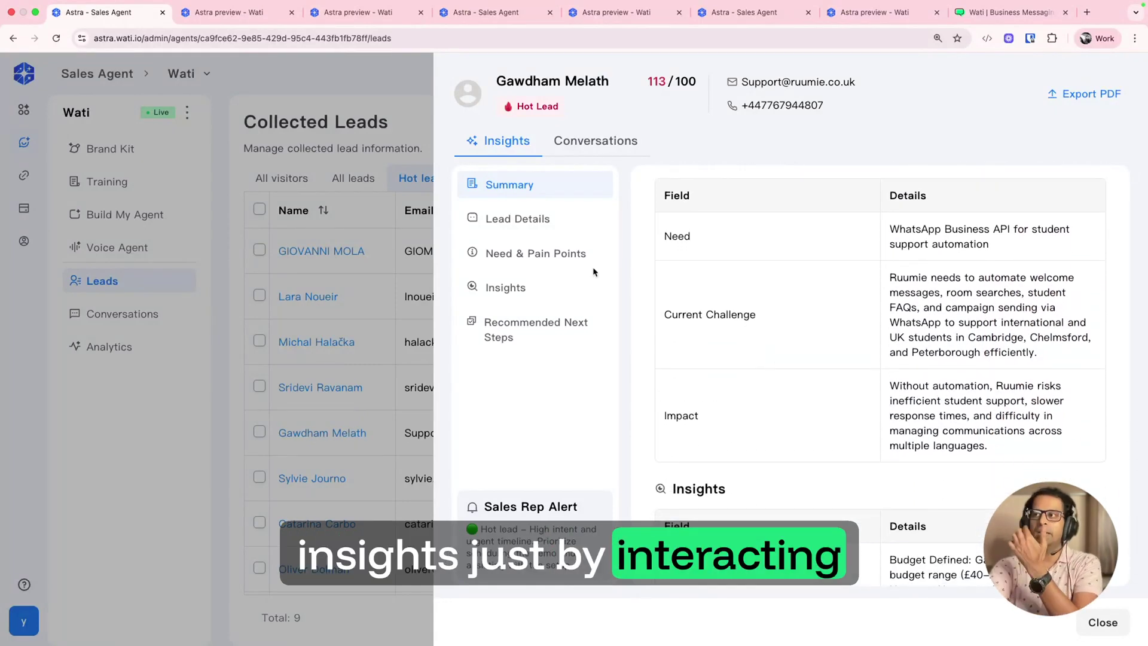
Step: Scroll through the hot lead's conversation history
click(615, 146)
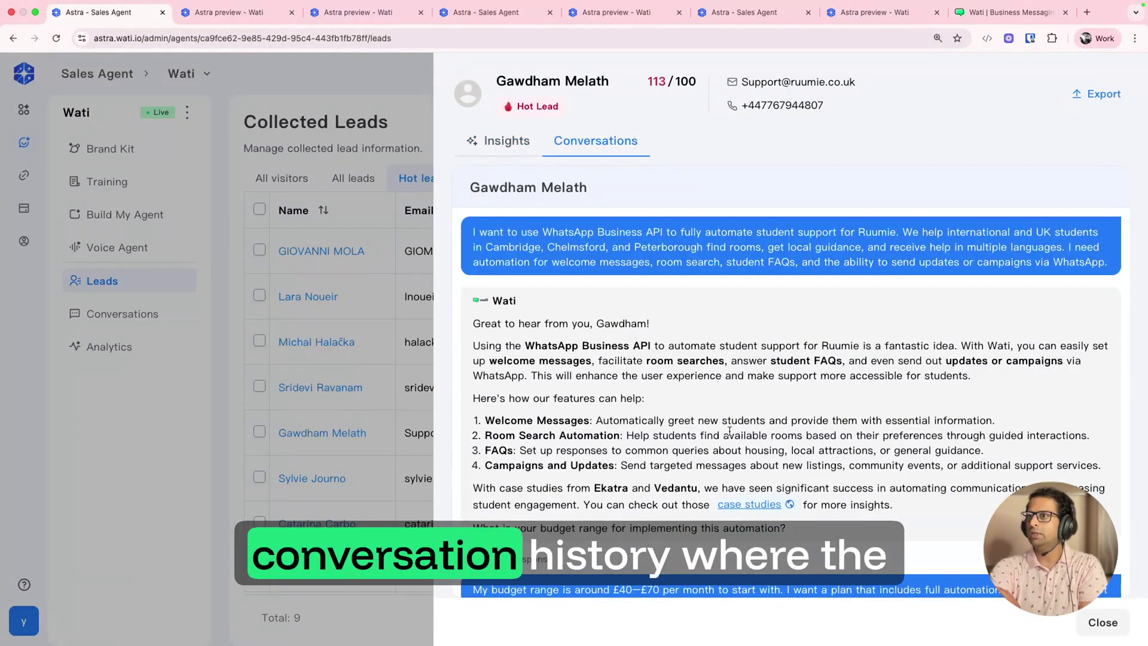
scroll(729, 431, down, 10)
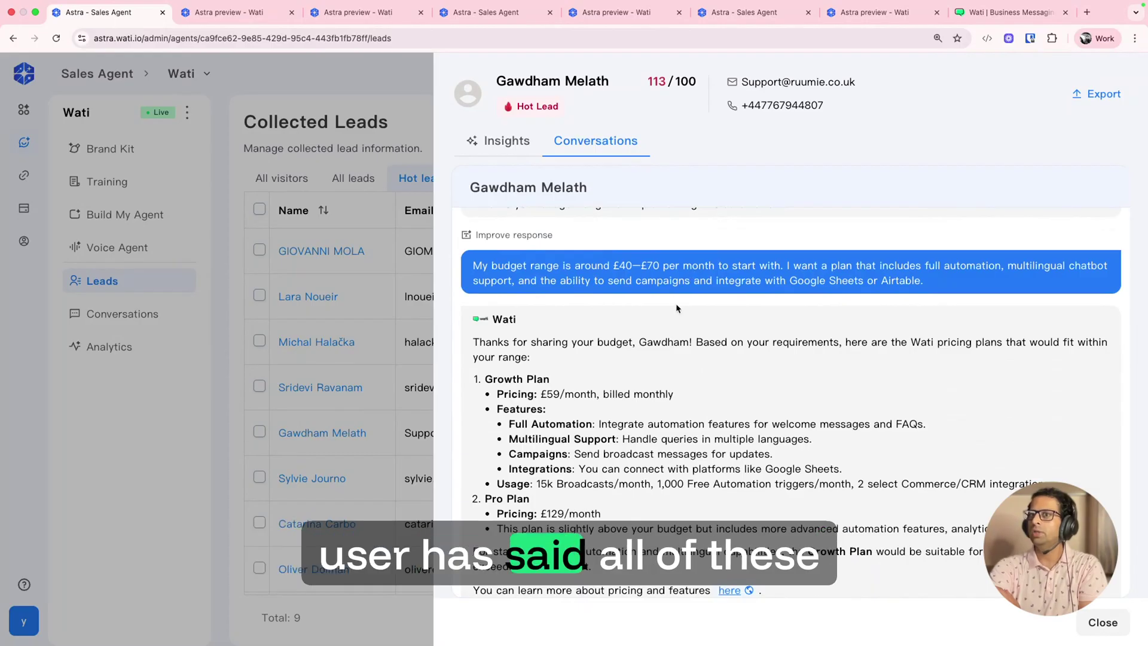
scroll(677, 309, down, 10)
scroll(677, 308, up, 11)
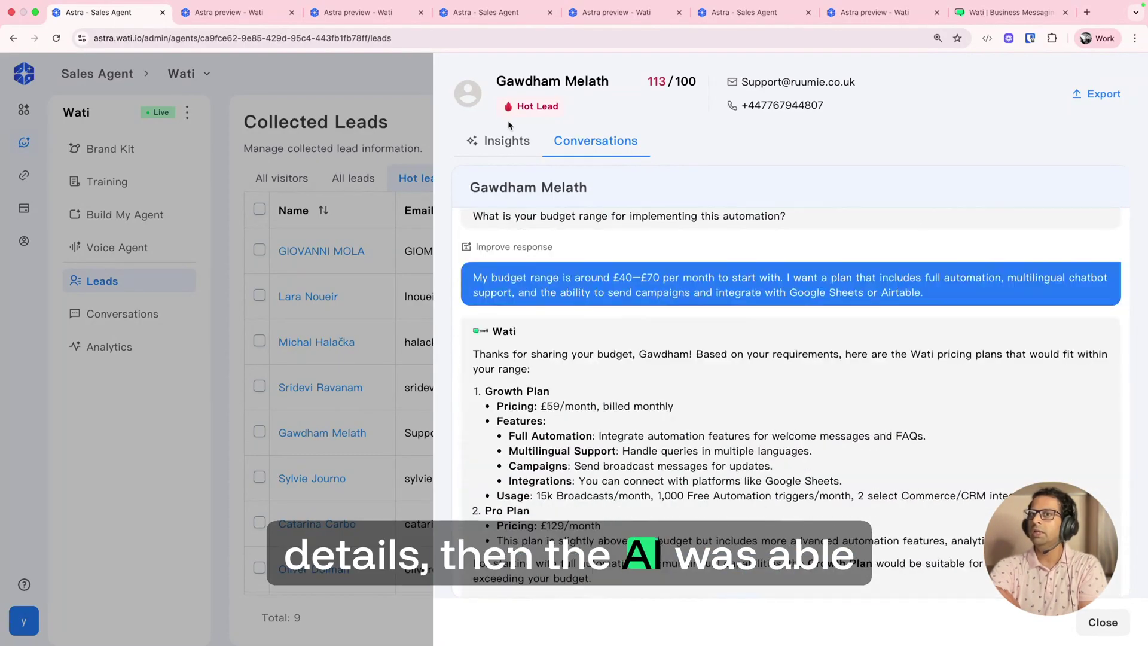
Step: Review the lead's AI-generated insights, close the drawer, and go to Integrations
click(498, 151)
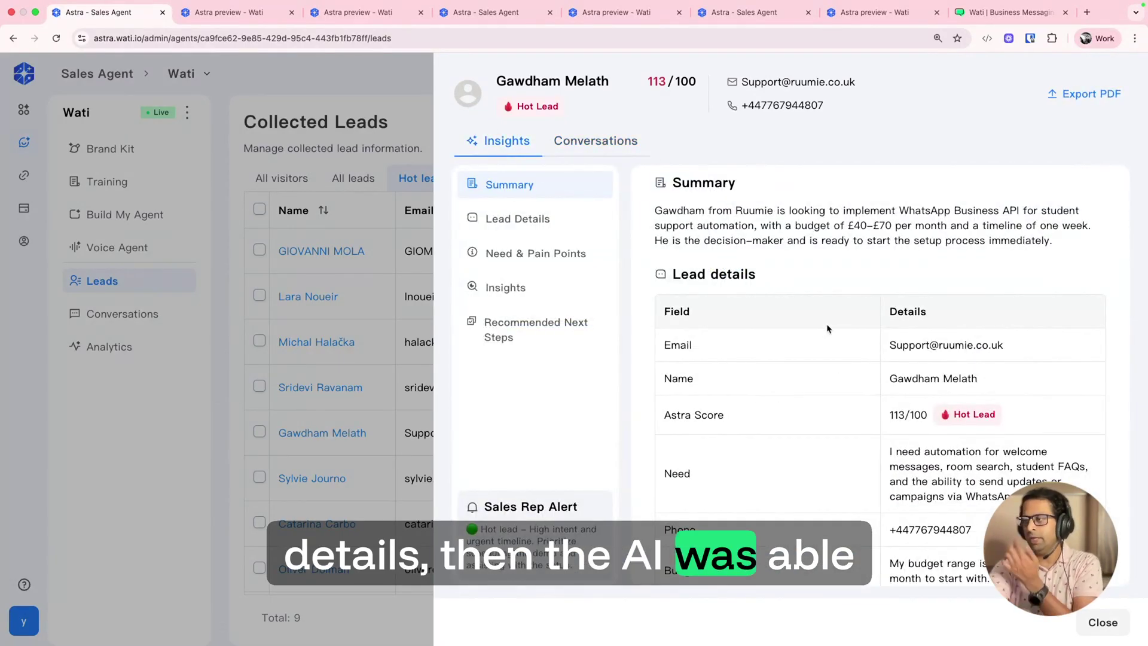
scroll(910, 431, down, 12)
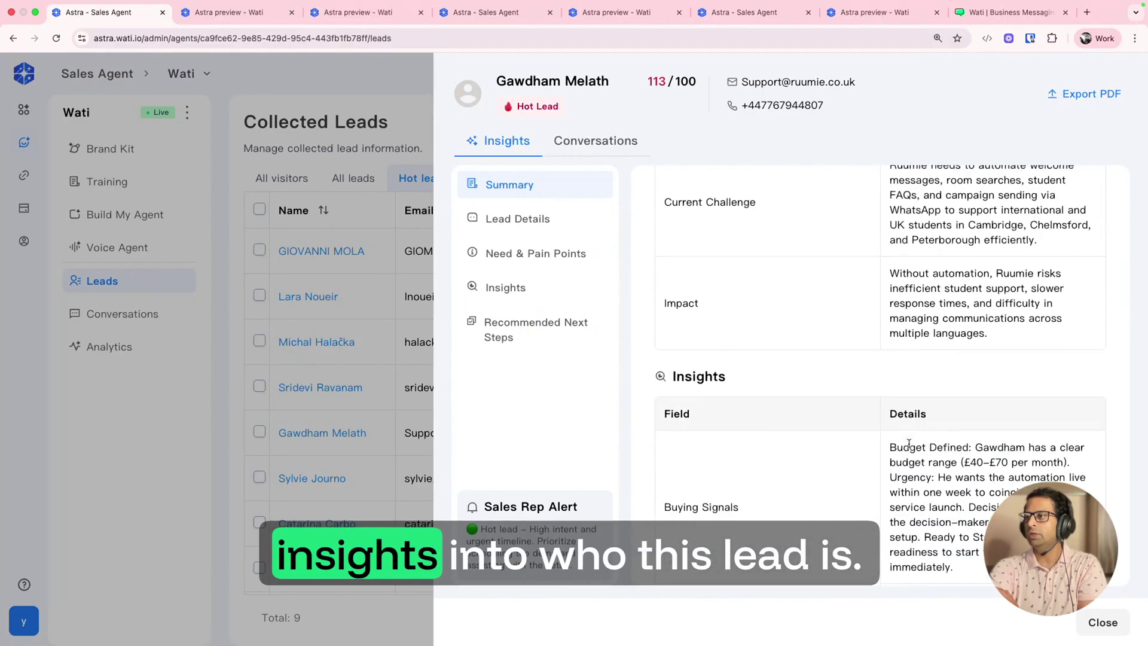
scroll(909, 444, down, 6)
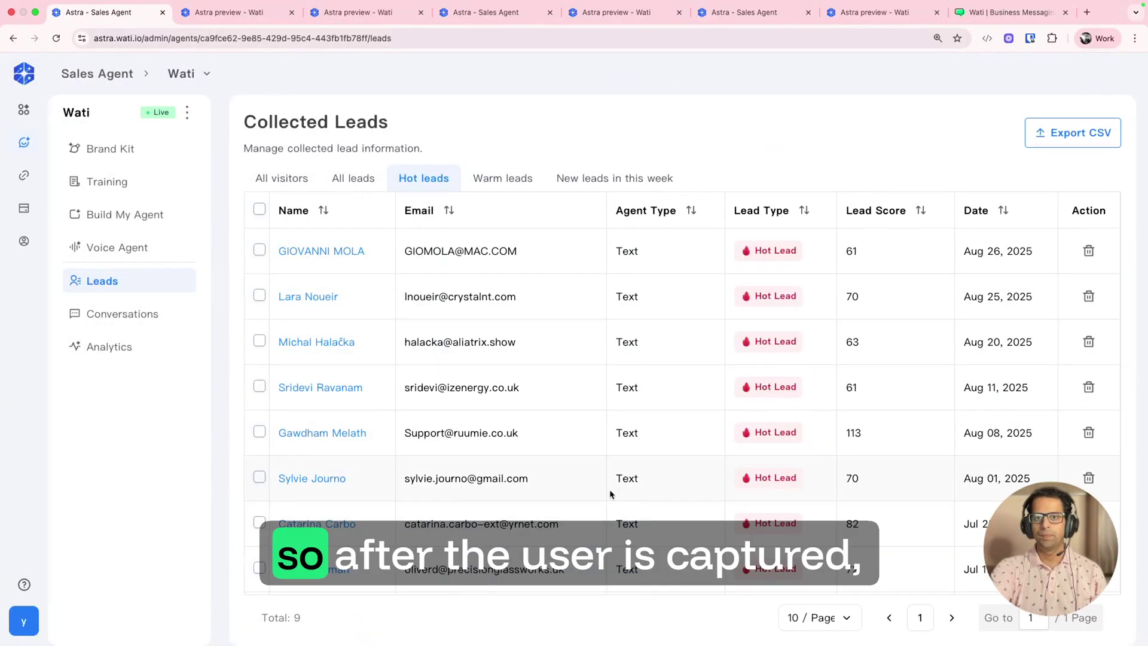
key(Escape)
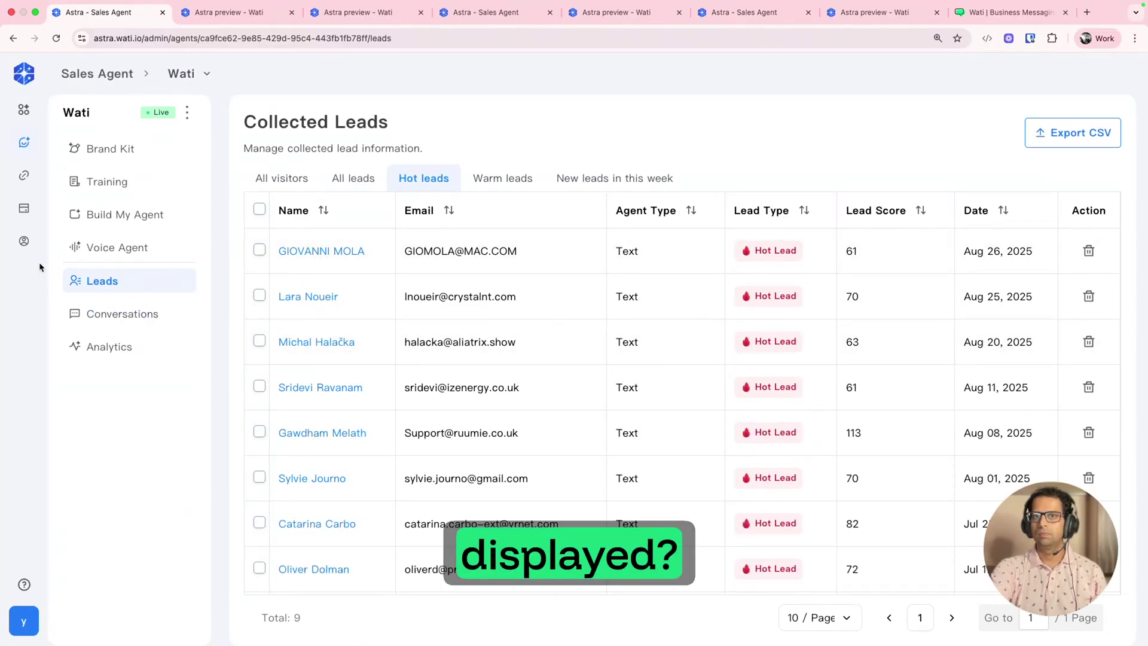
click(25, 176)
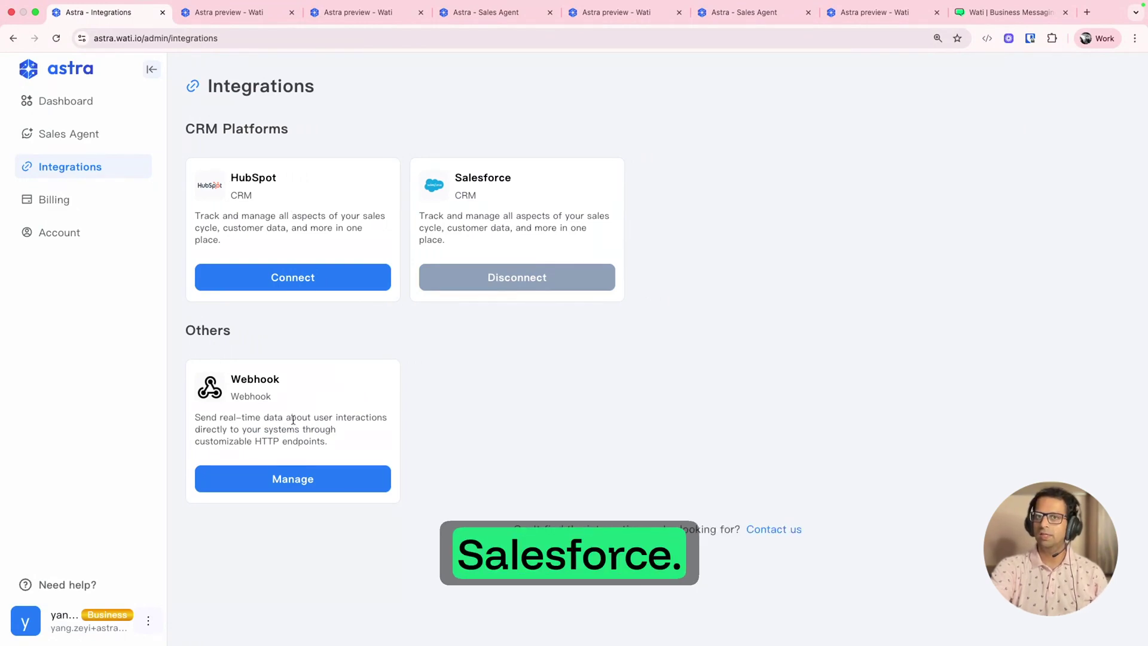
Step: Inspect the Add Webhook form's Agent and Events lists, then cancel without adding a webhook
click(292, 481)
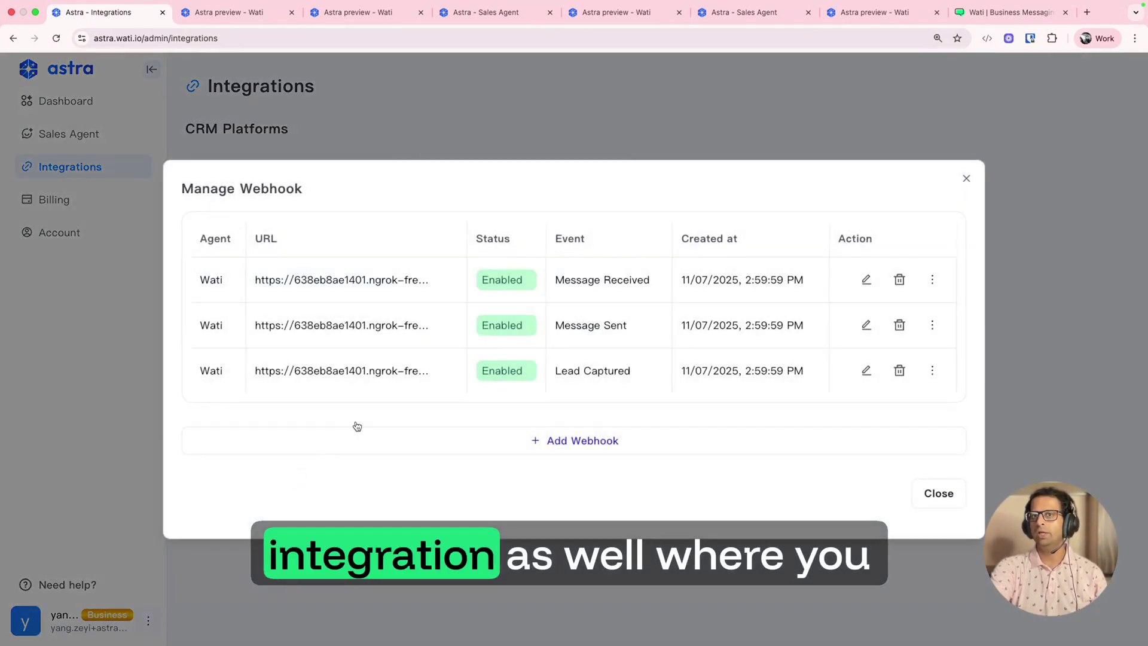
click(567, 449)
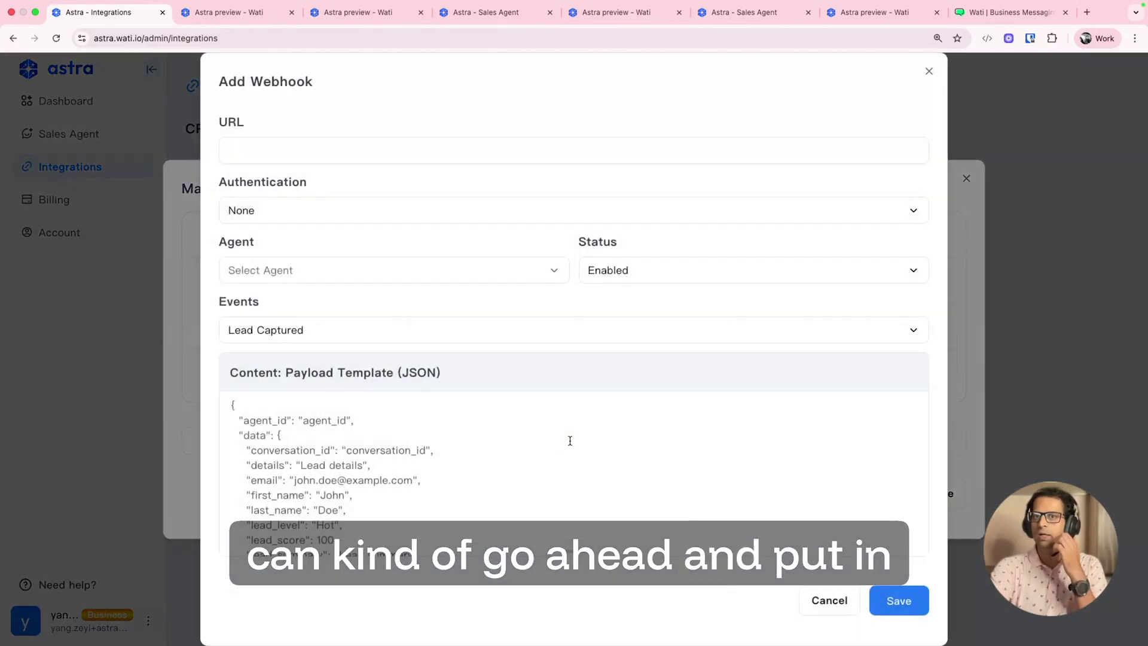
click(276, 147)
click(295, 269)
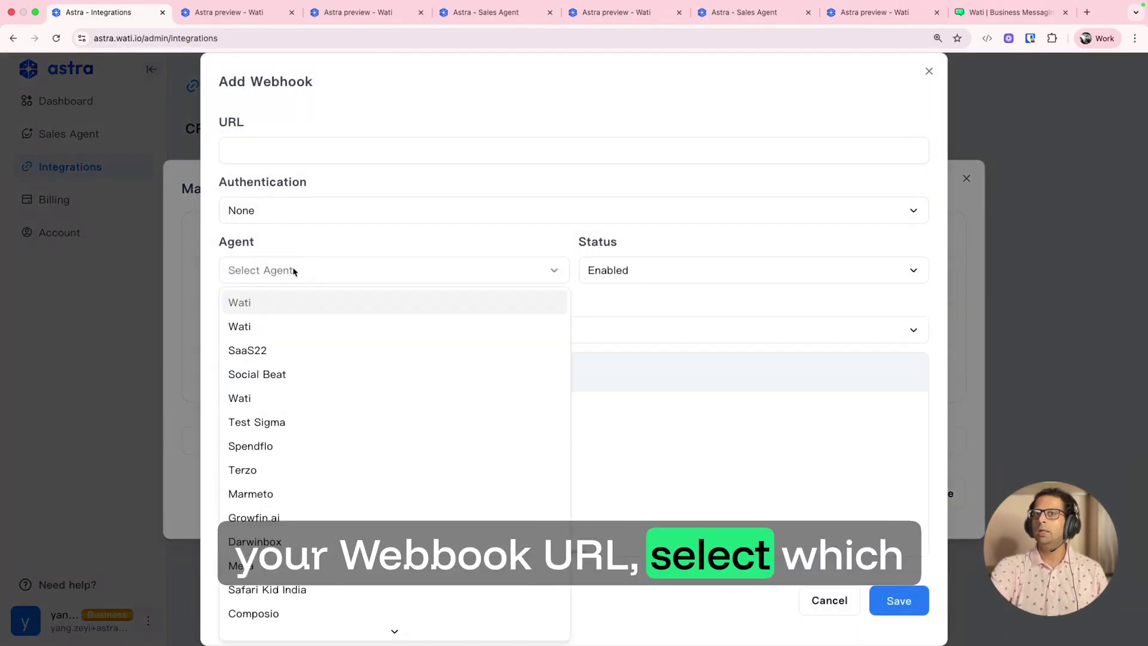
click(393, 261)
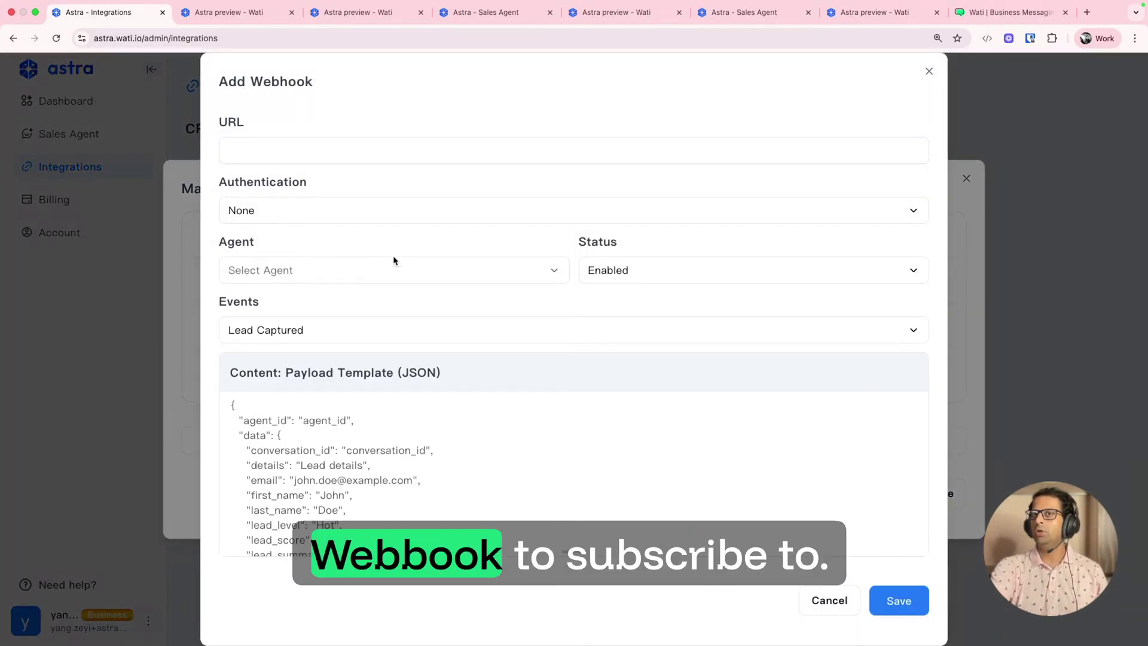
click(392, 332)
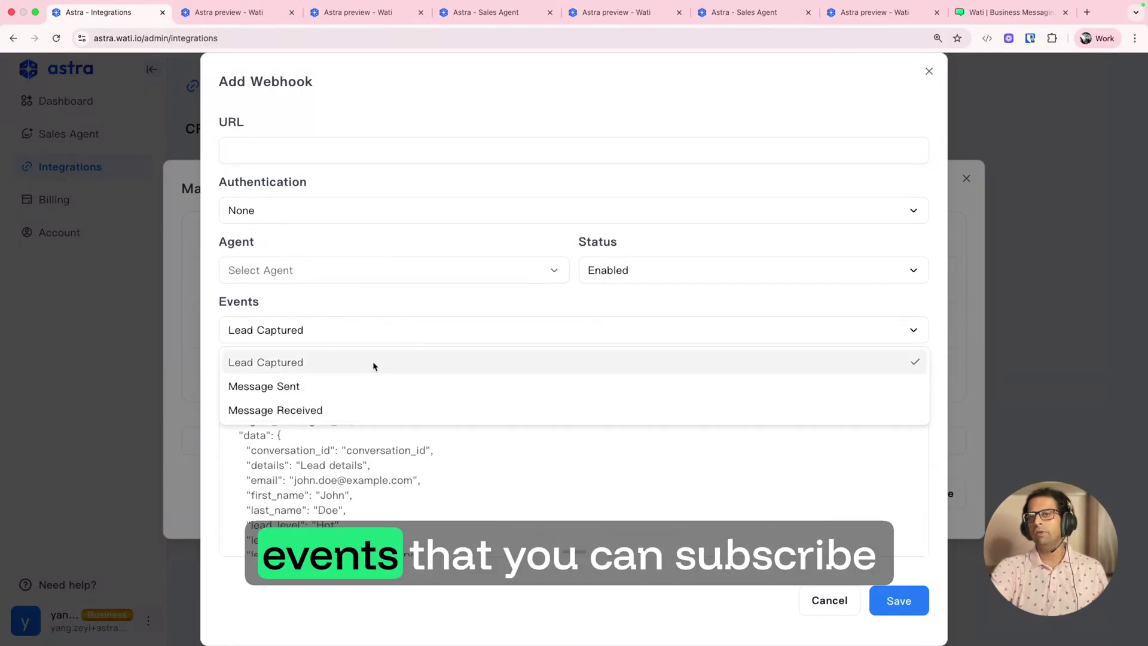
click(404, 306)
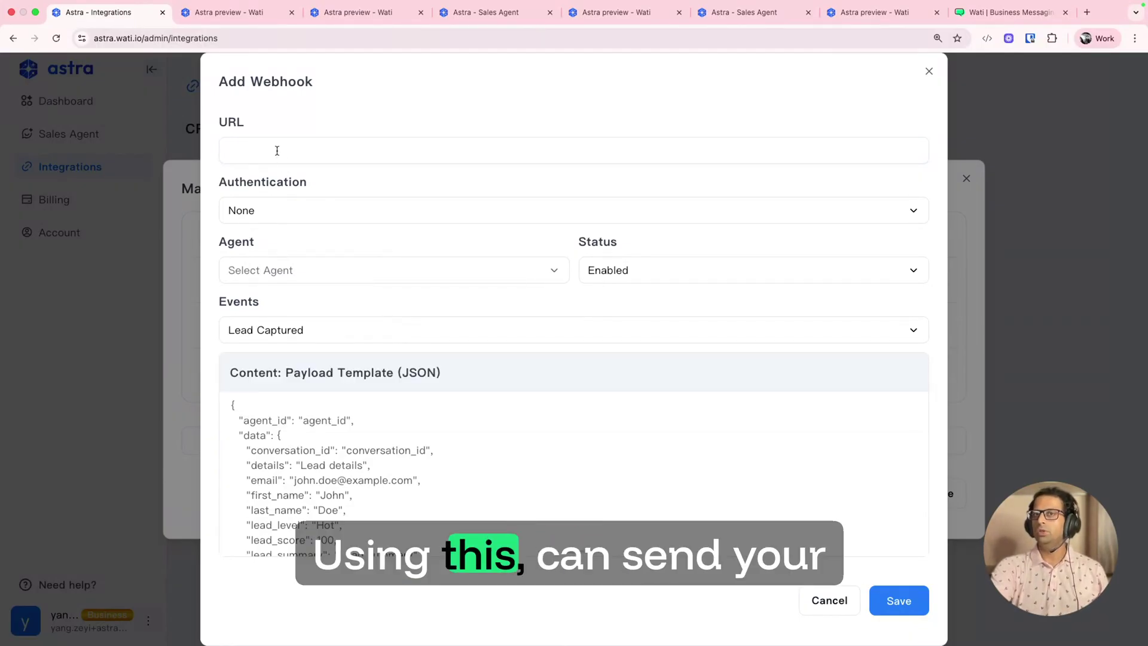
click(840, 604)
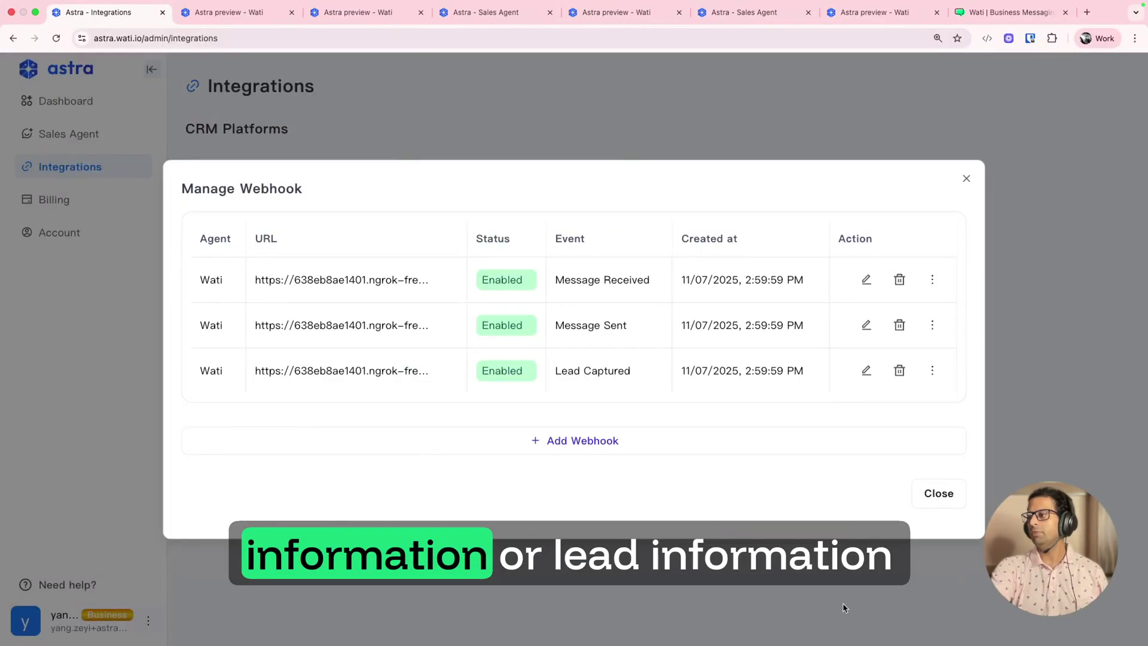
click(966, 179)
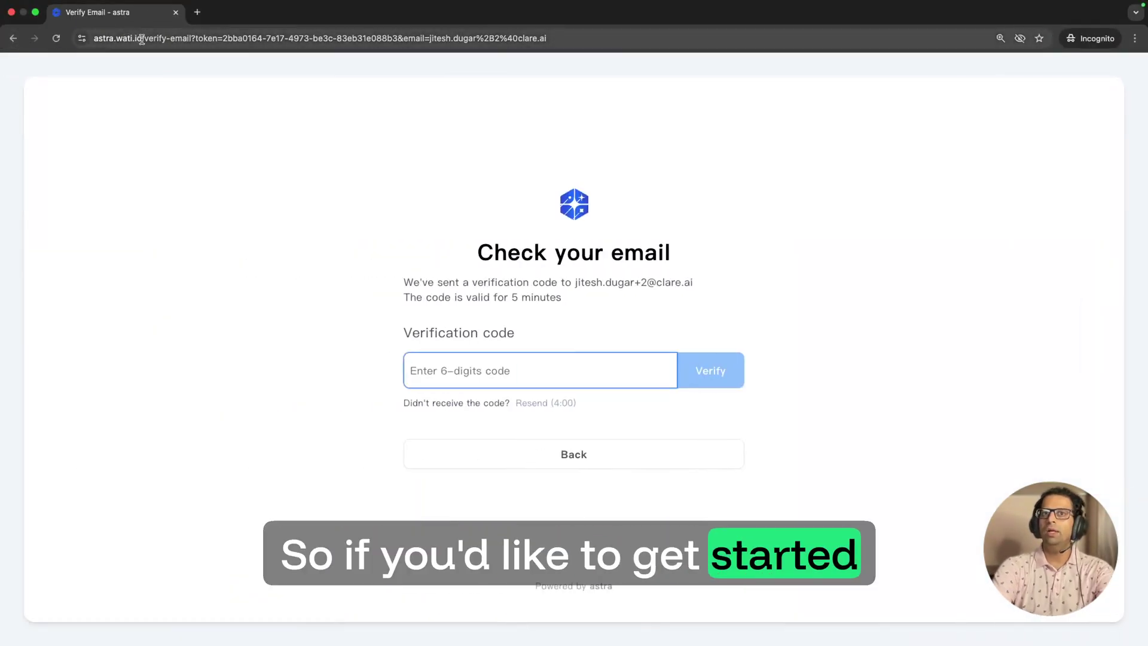
Step: Load astra.wati.io, open its Sign Up page, then go to Billing
click(130, 38)
text(astra.wati.io)
key(Return)
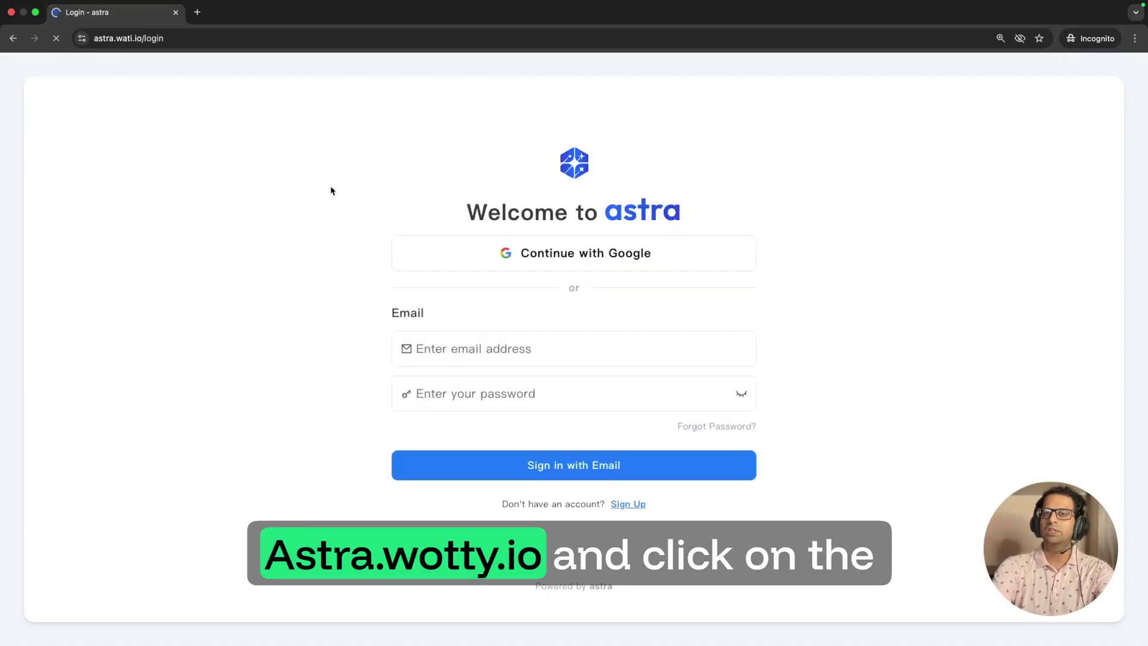
click(631, 505)
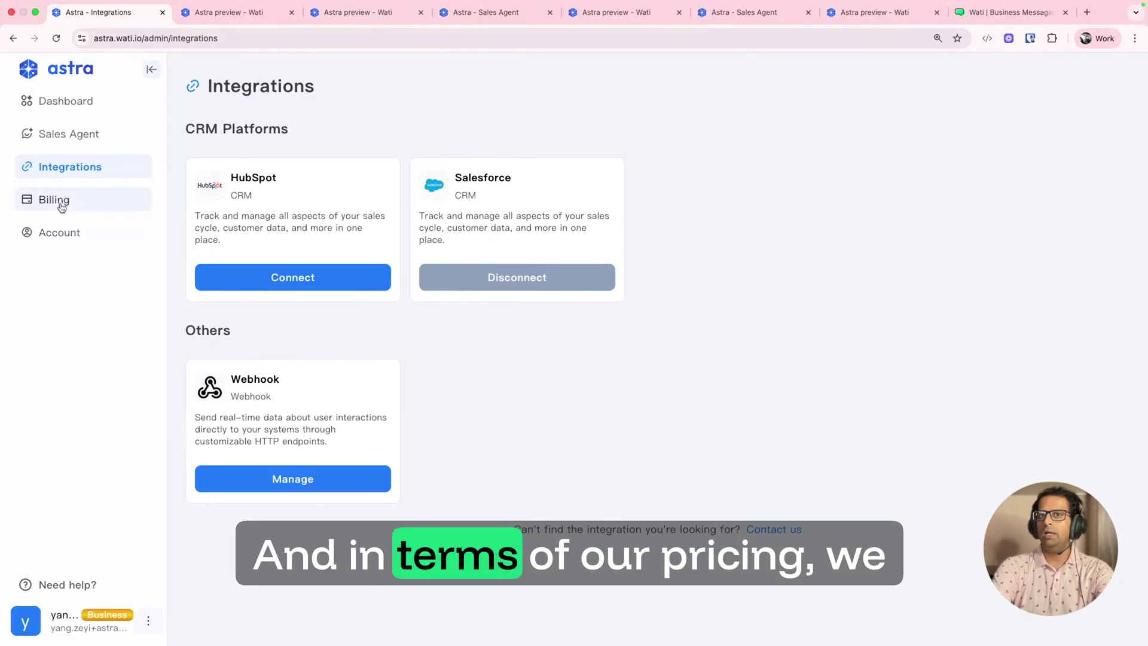
click(53, 199)
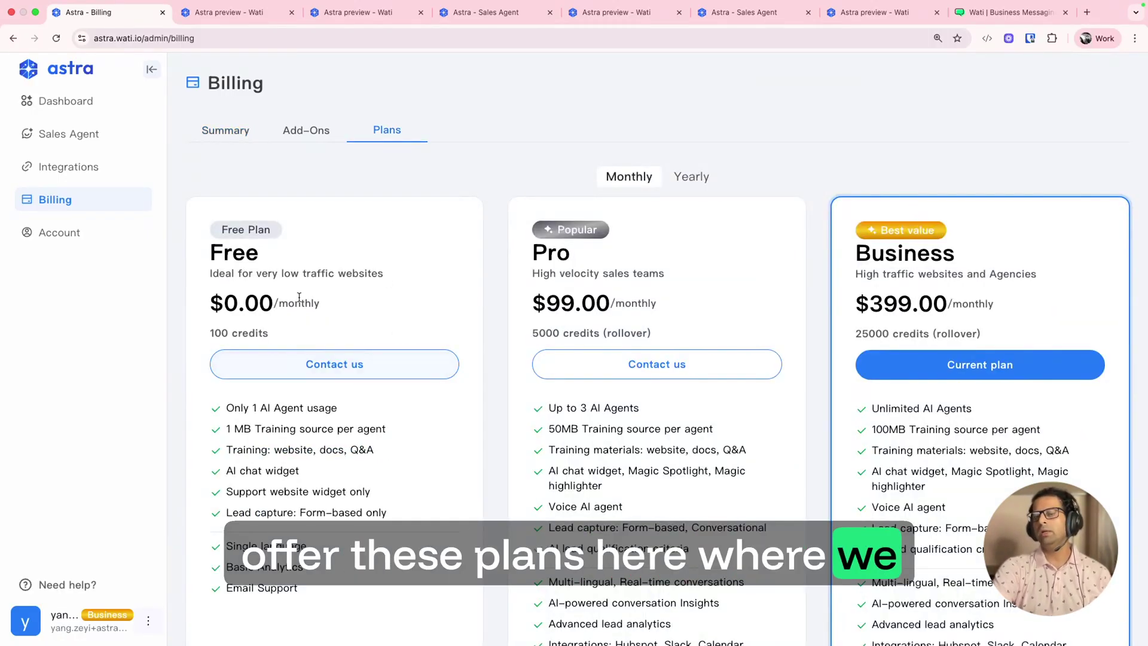
Step: Compare the Free $0, Pro $99 and Business $399 plans, then view Add-Ons with 1000 credits for $12.00
scroll(258, 299, down, 4)
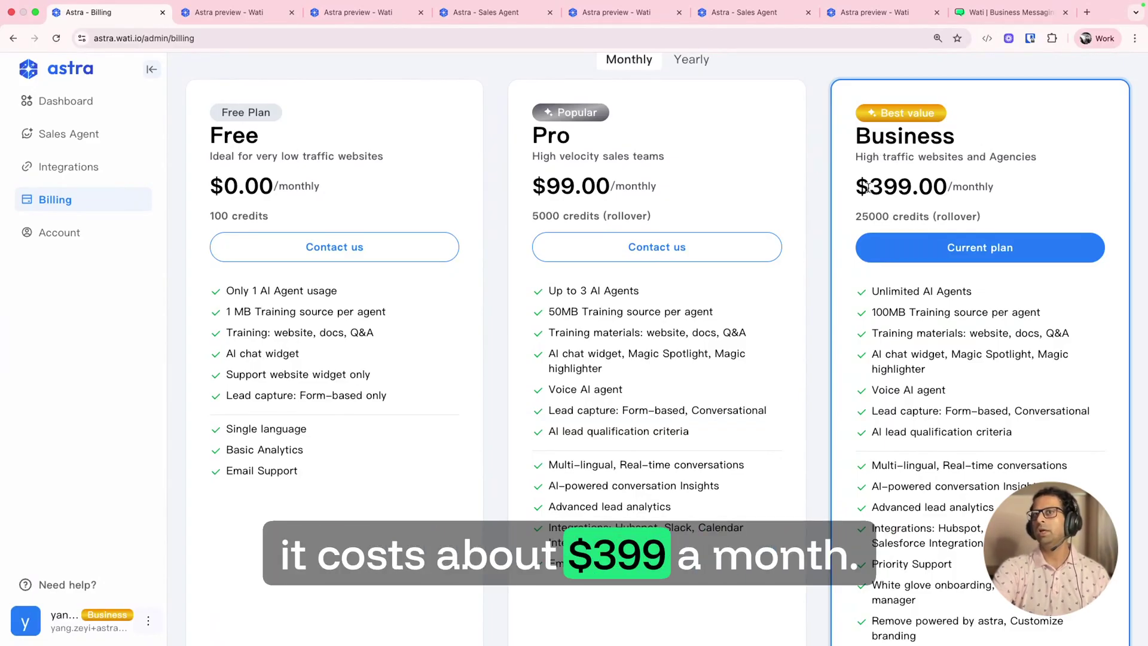
scroll(868, 188, up, 2)
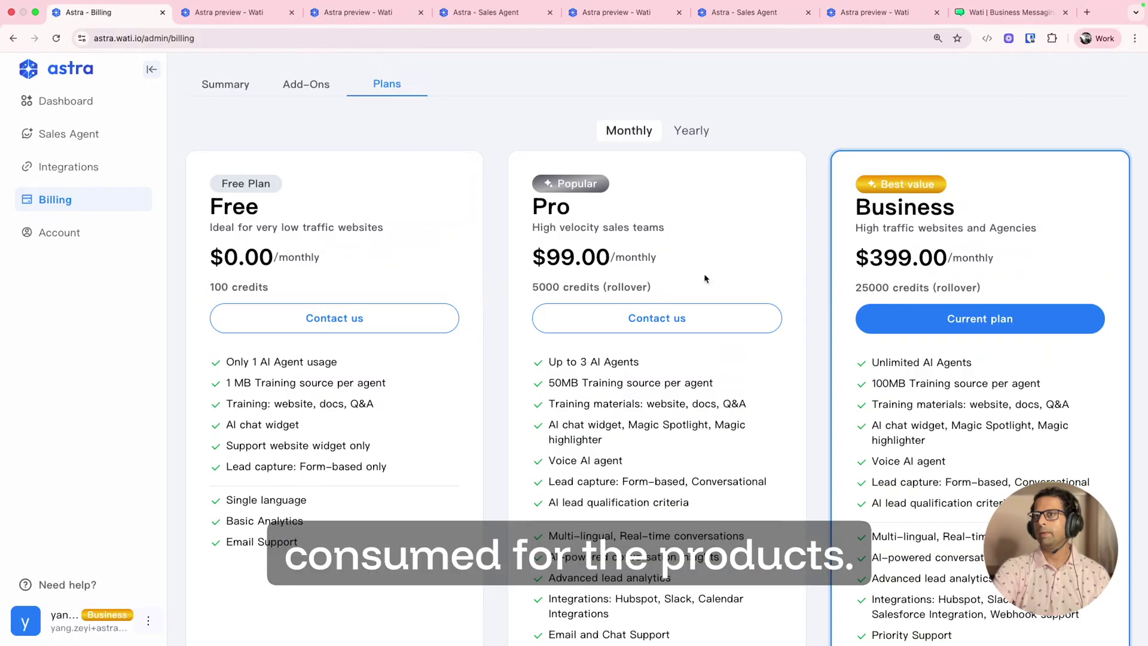
scroll(661, 355, down, 3)
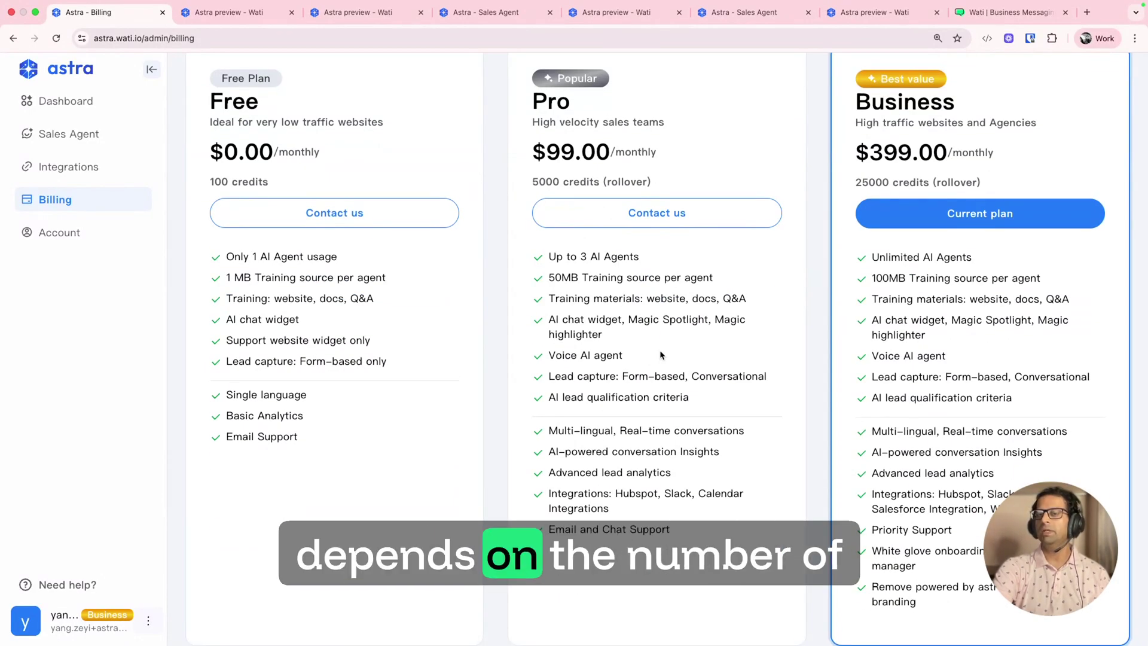
scroll(661, 355, up, 4)
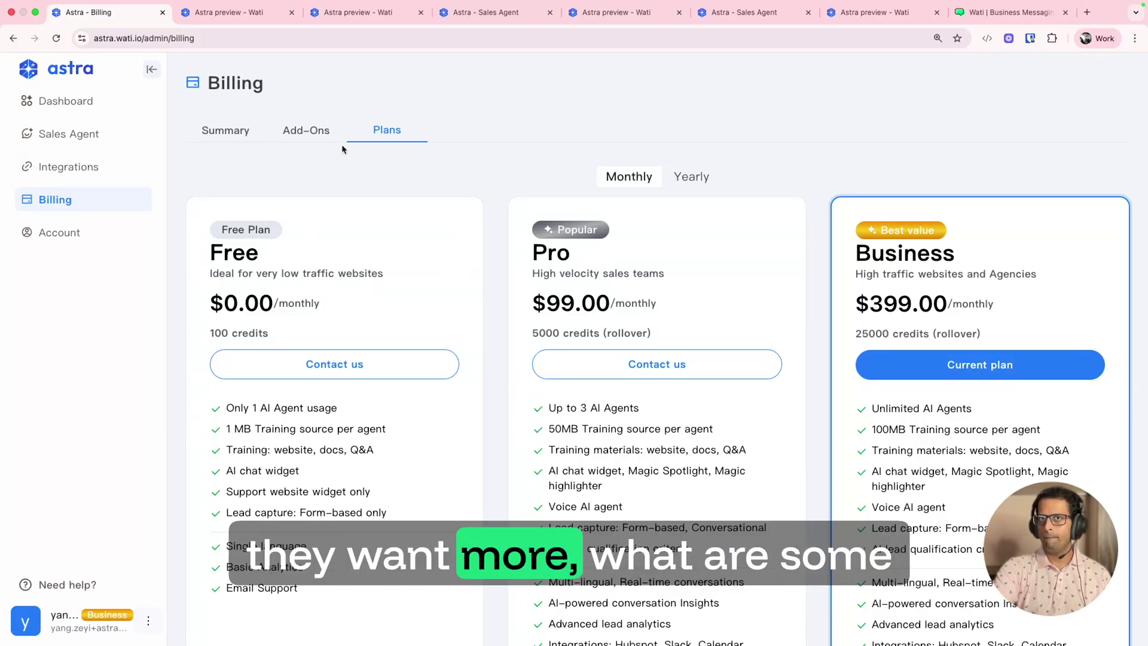
click(305, 132)
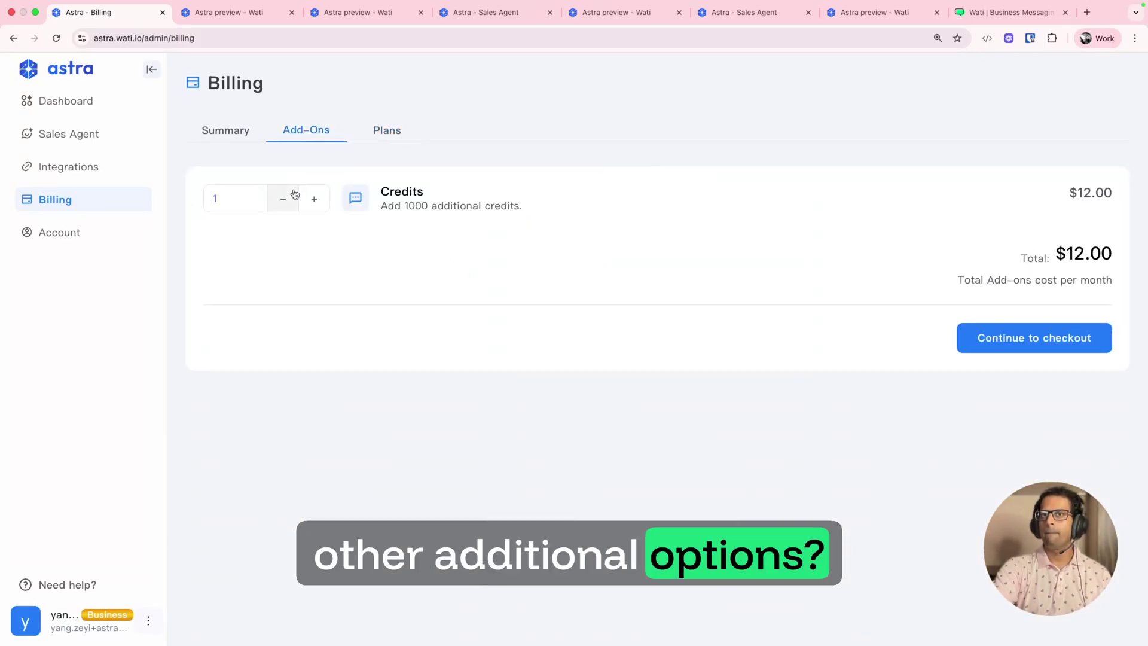
click(315, 201)
click(314, 201)
click(315, 201)
click(315, 201)
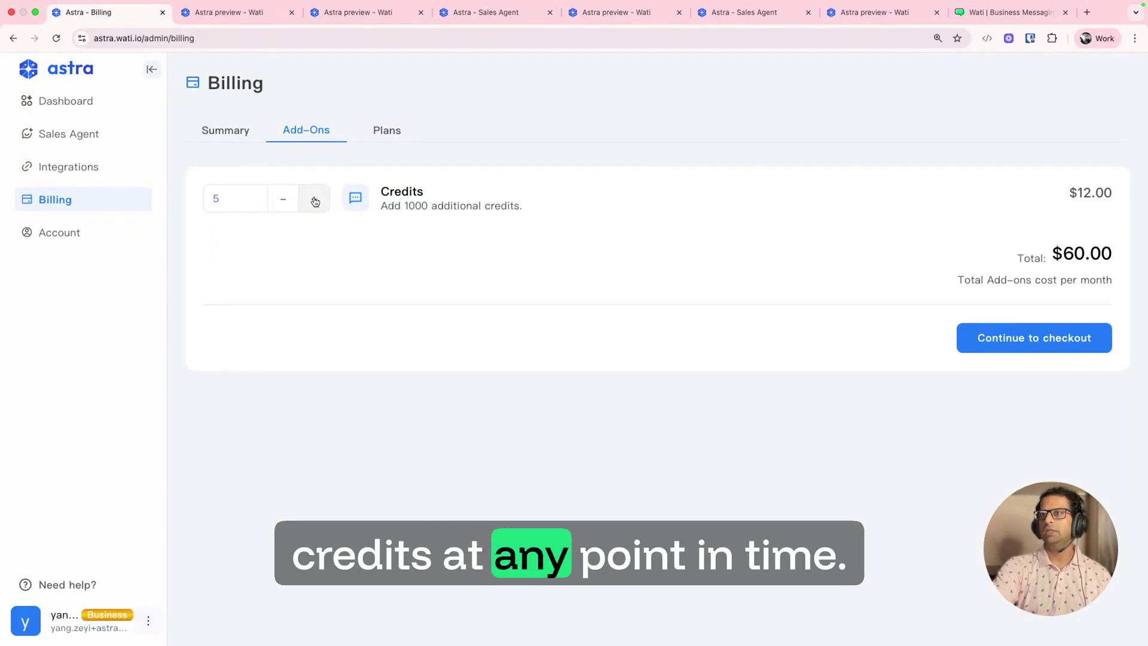
click(315, 202)
click(384, 129)
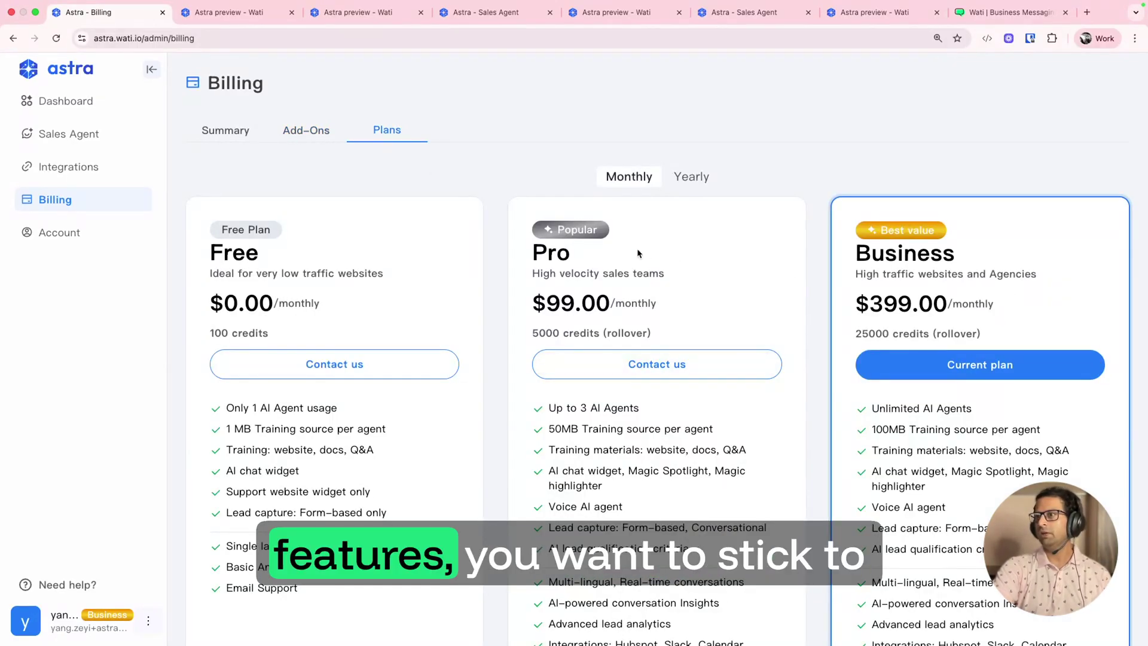
click(316, 131)
click(310, 198)
click(311, 198)
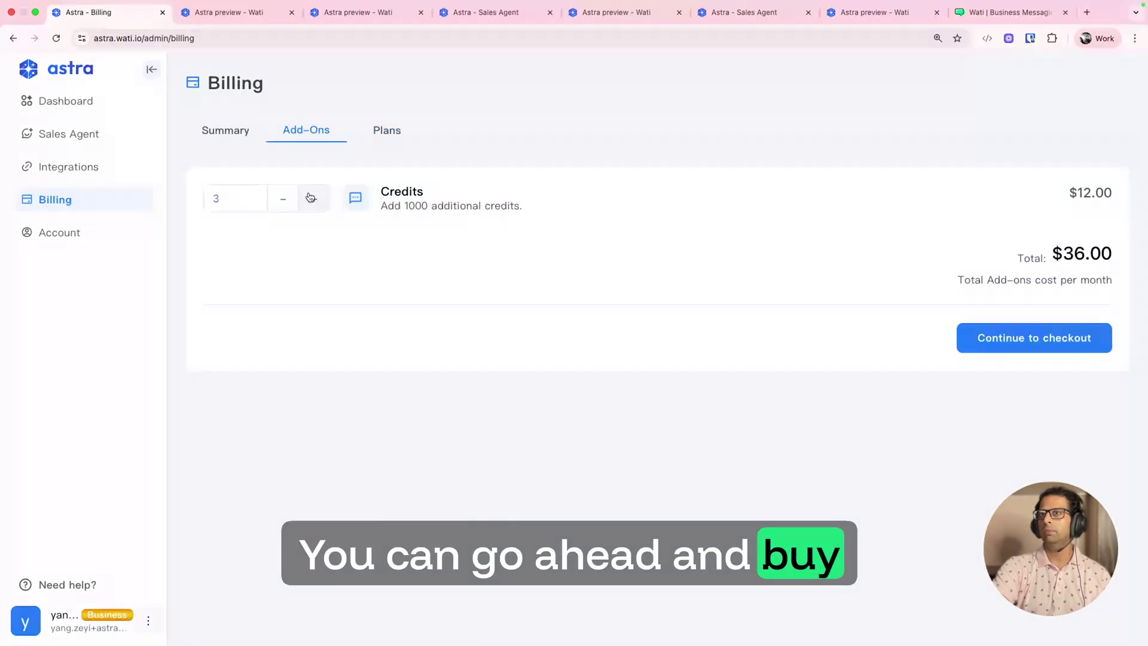
click(311, 197)
click(310, 198)
click(310, 198)
click(310, 198)
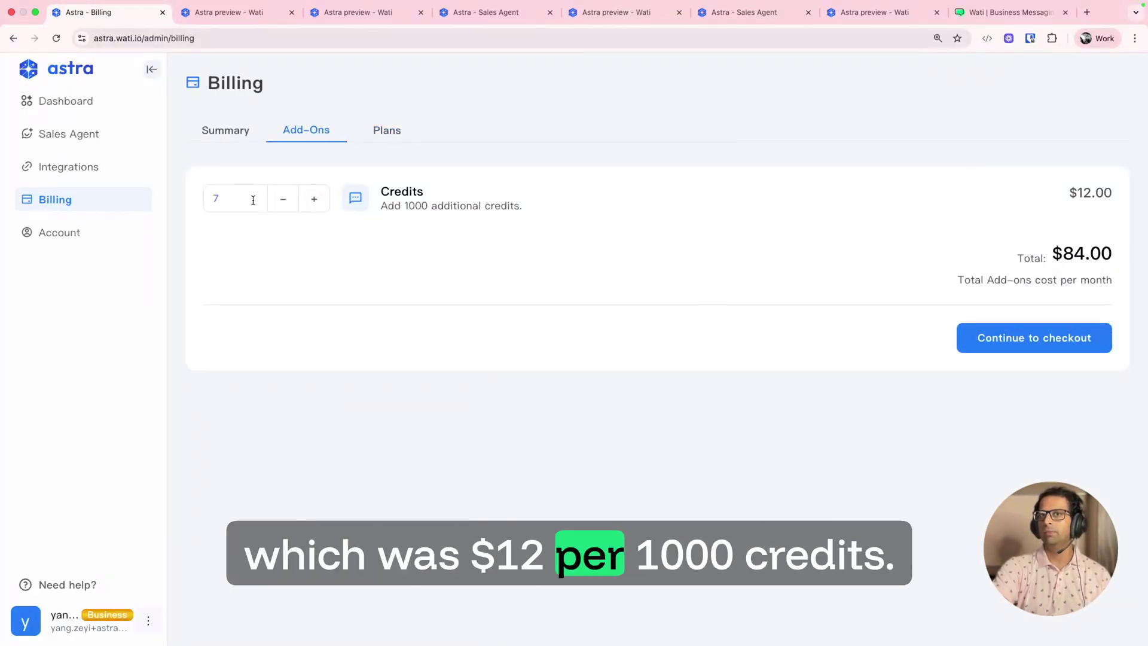
click(288, 206)
click(289, 207)
click(288, 206)
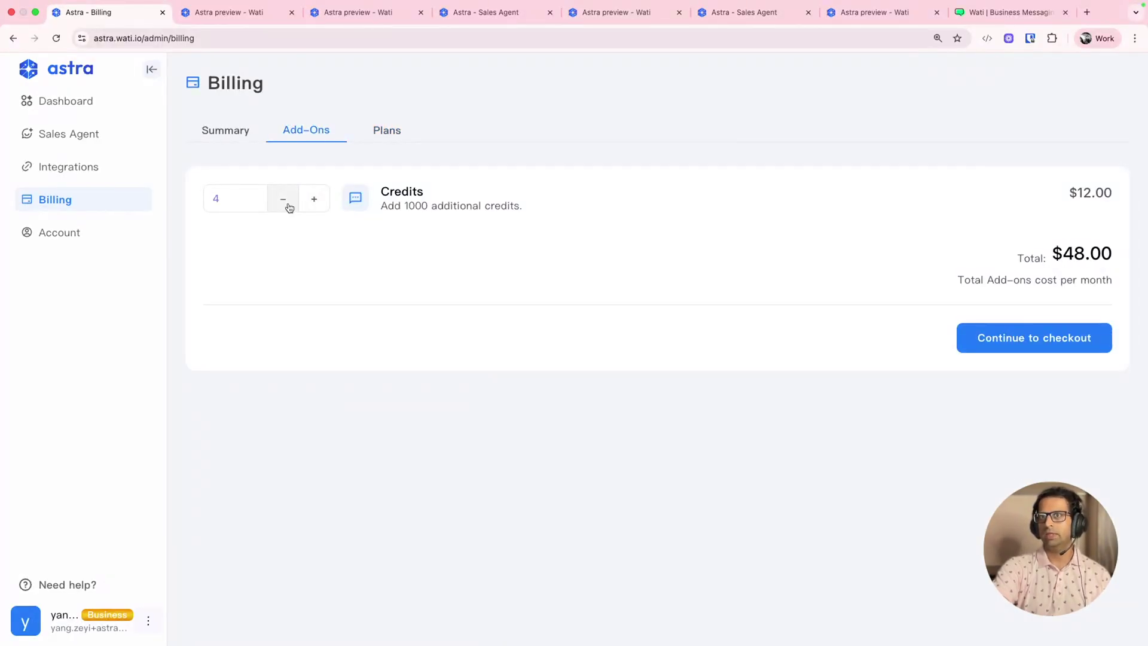
click(288, 206)
click(288, 206)
click(288, 206)
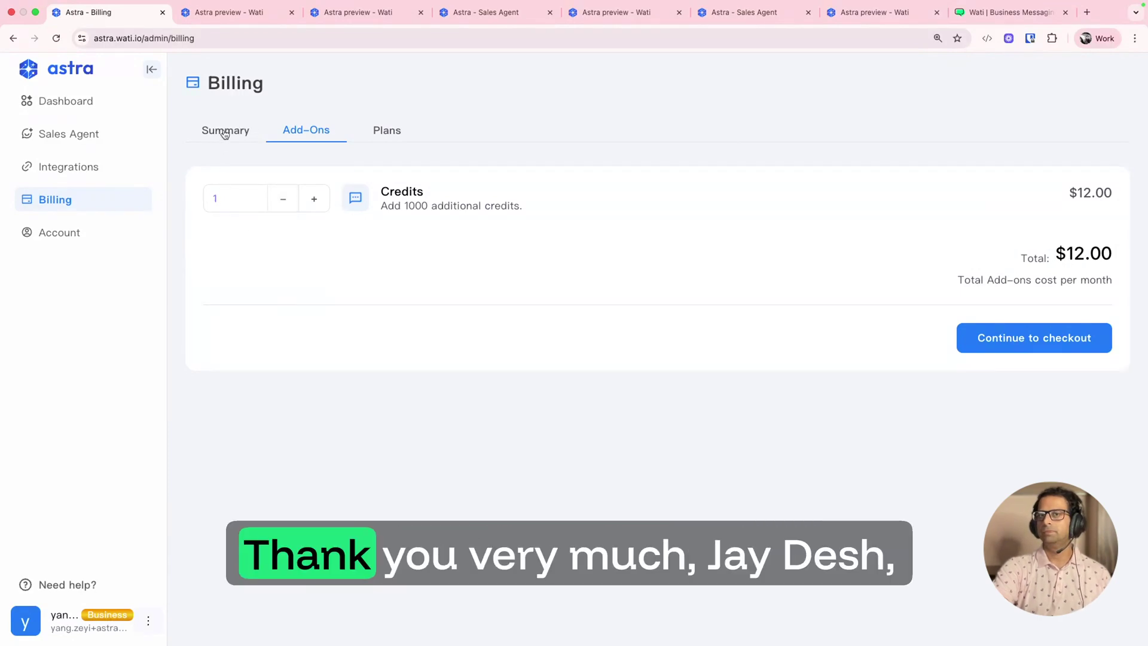